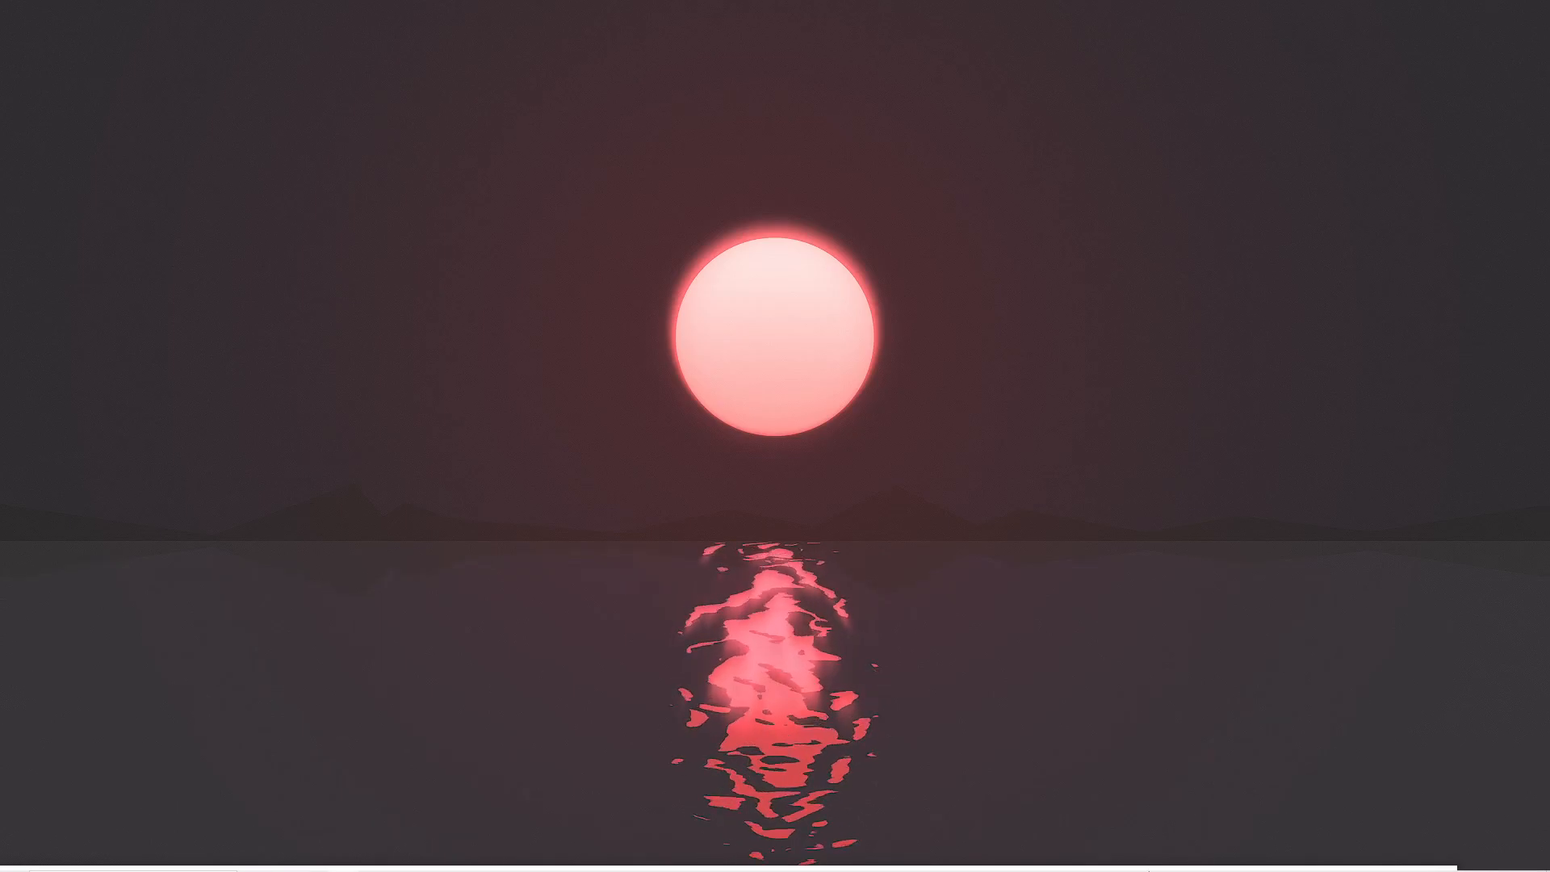
Step: Enlarge the home page view and browse the suggested design types under "You might want to try"
left_click(556, 863)
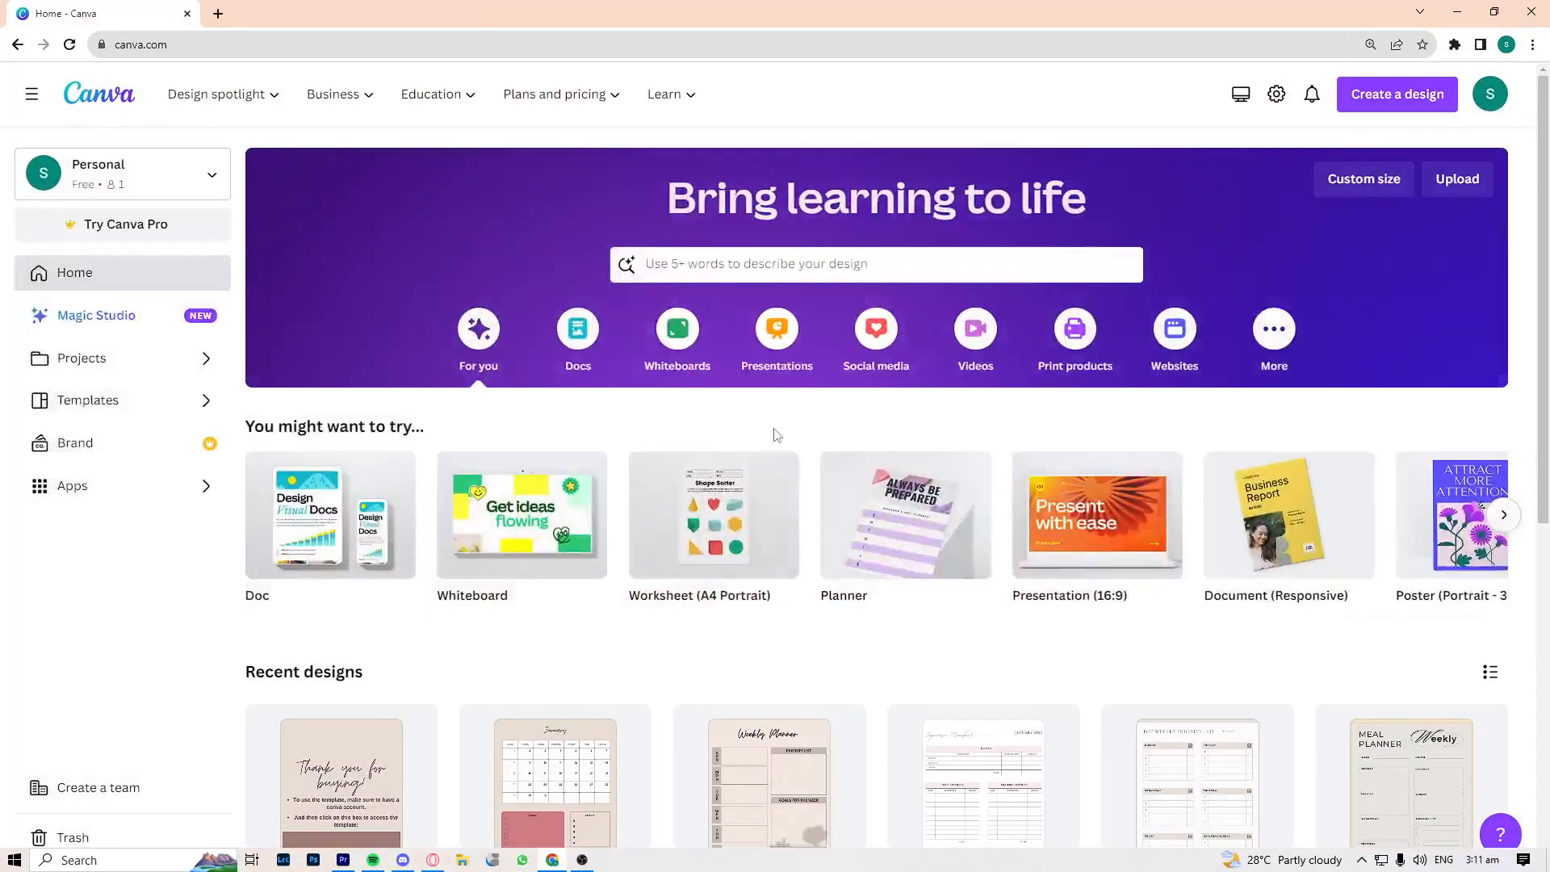
key("ctrl+plus")
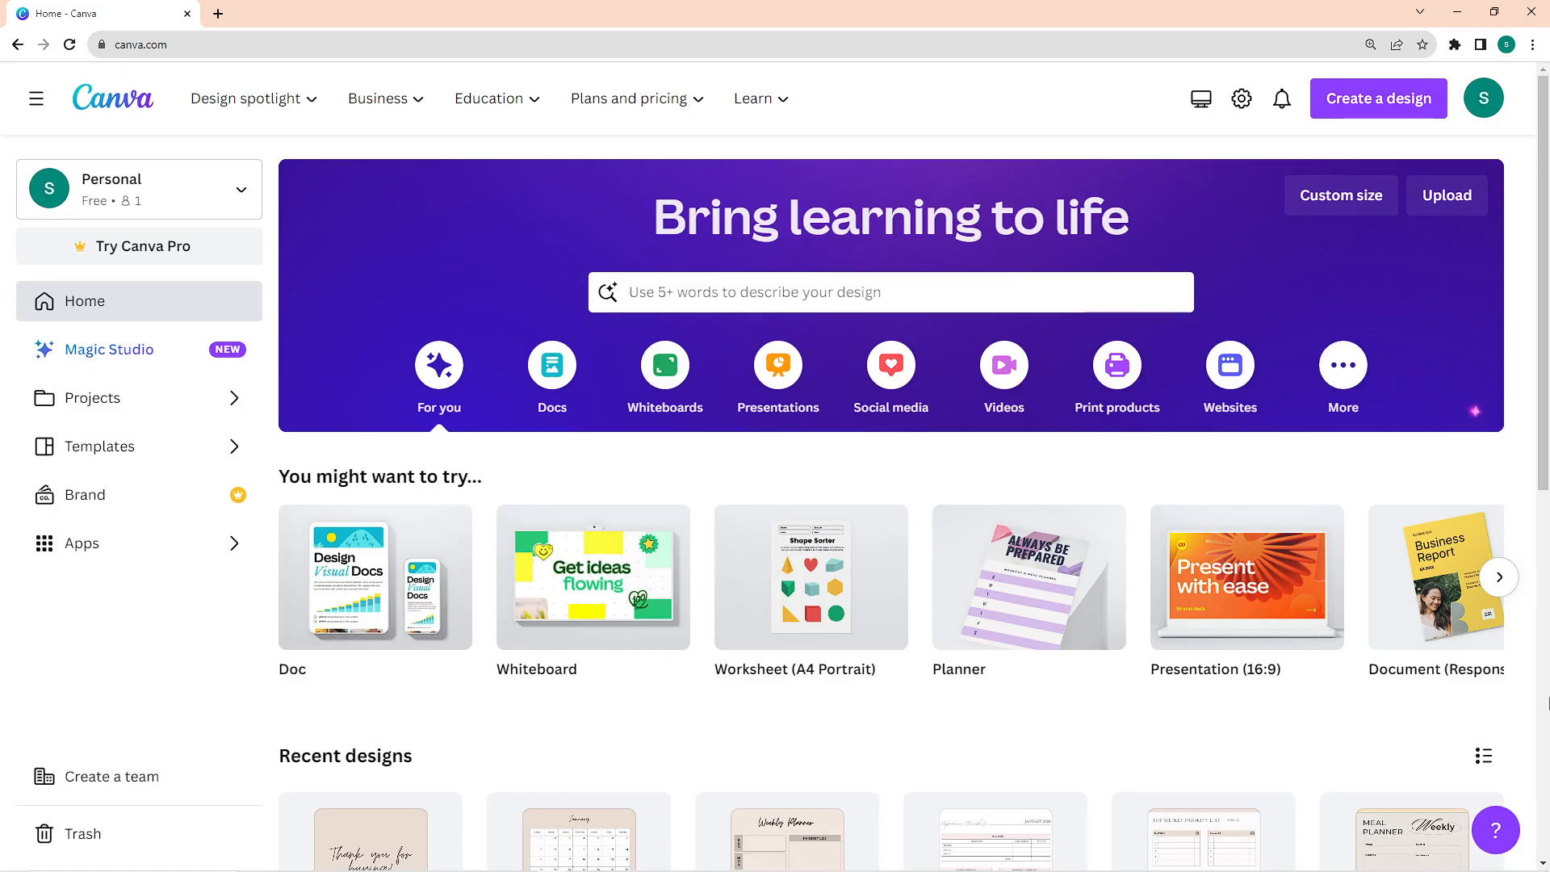
left_click(1496, 594)
left_click(1498, 598)
left_click(1498, 598)
left_click(1498, 596)
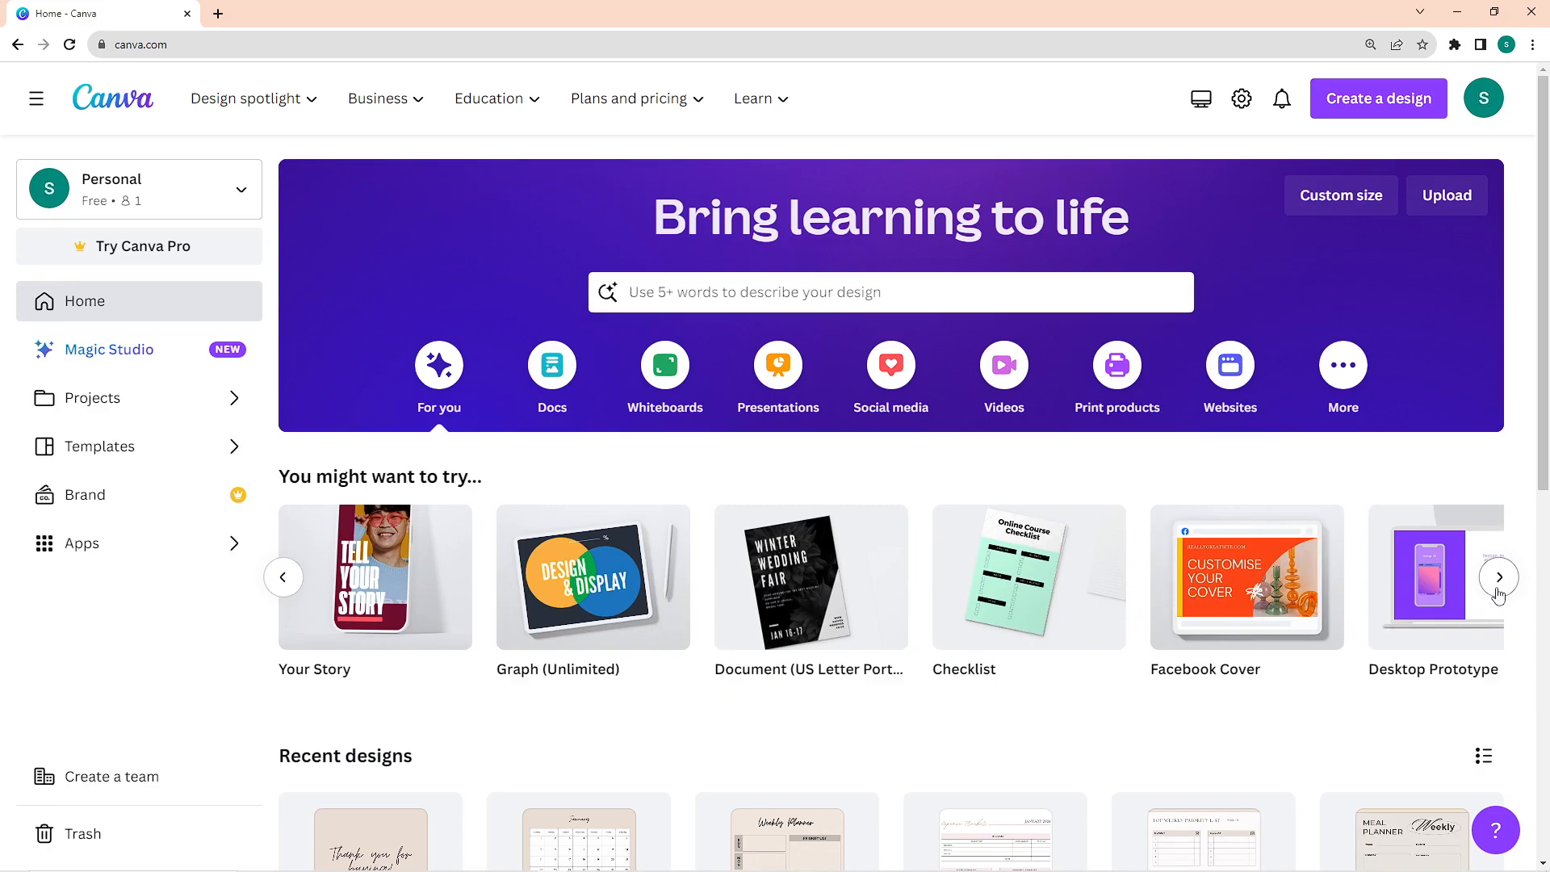
left_click(1498, 596)
mouse_move(917, 615)
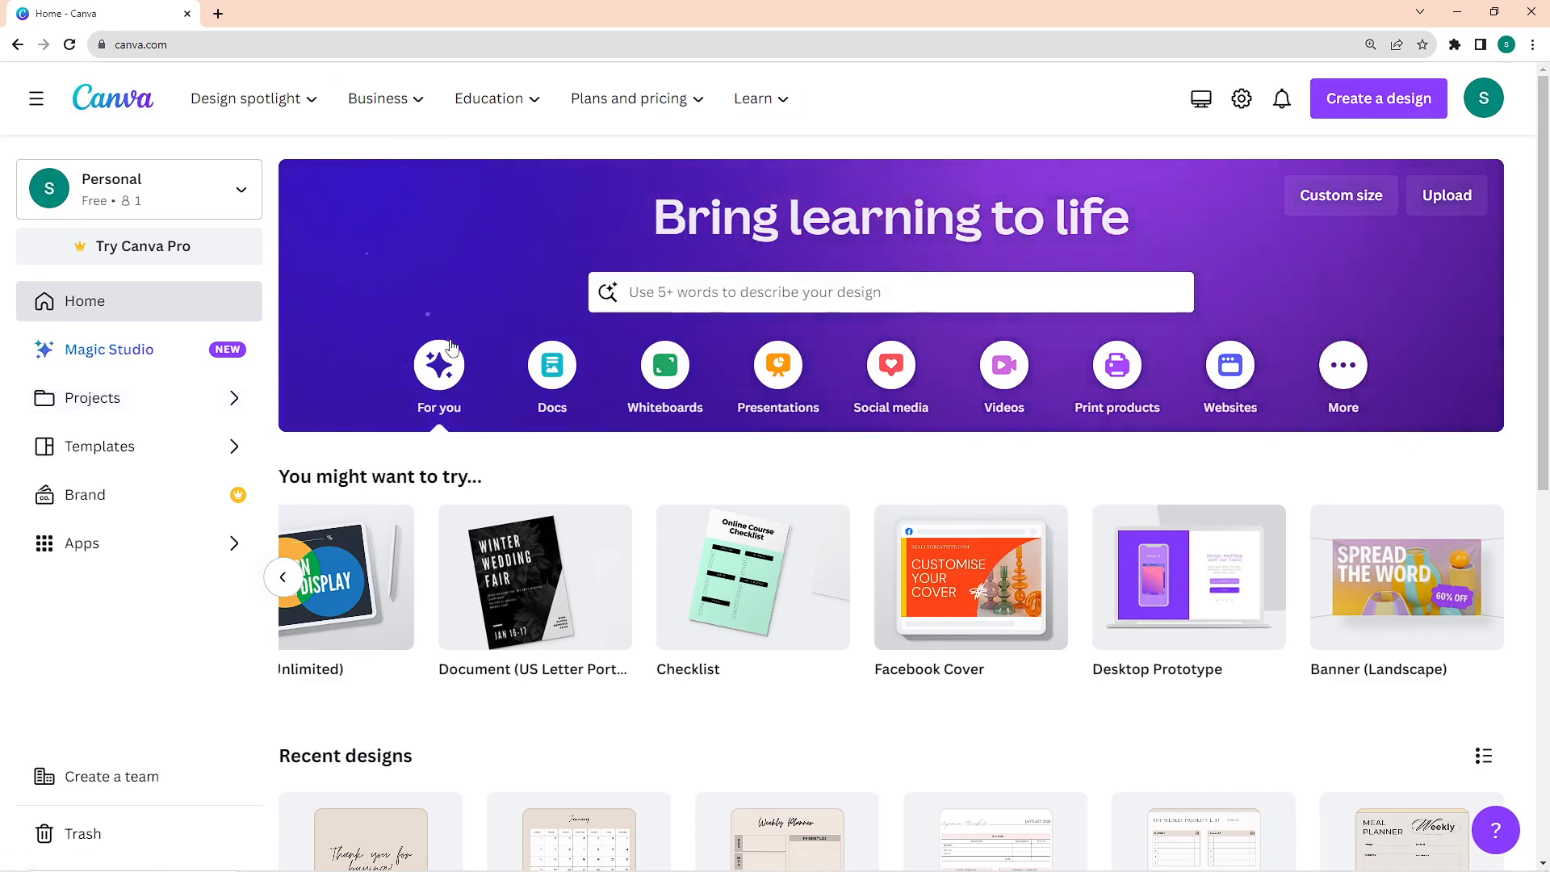
left_click(143, 44)
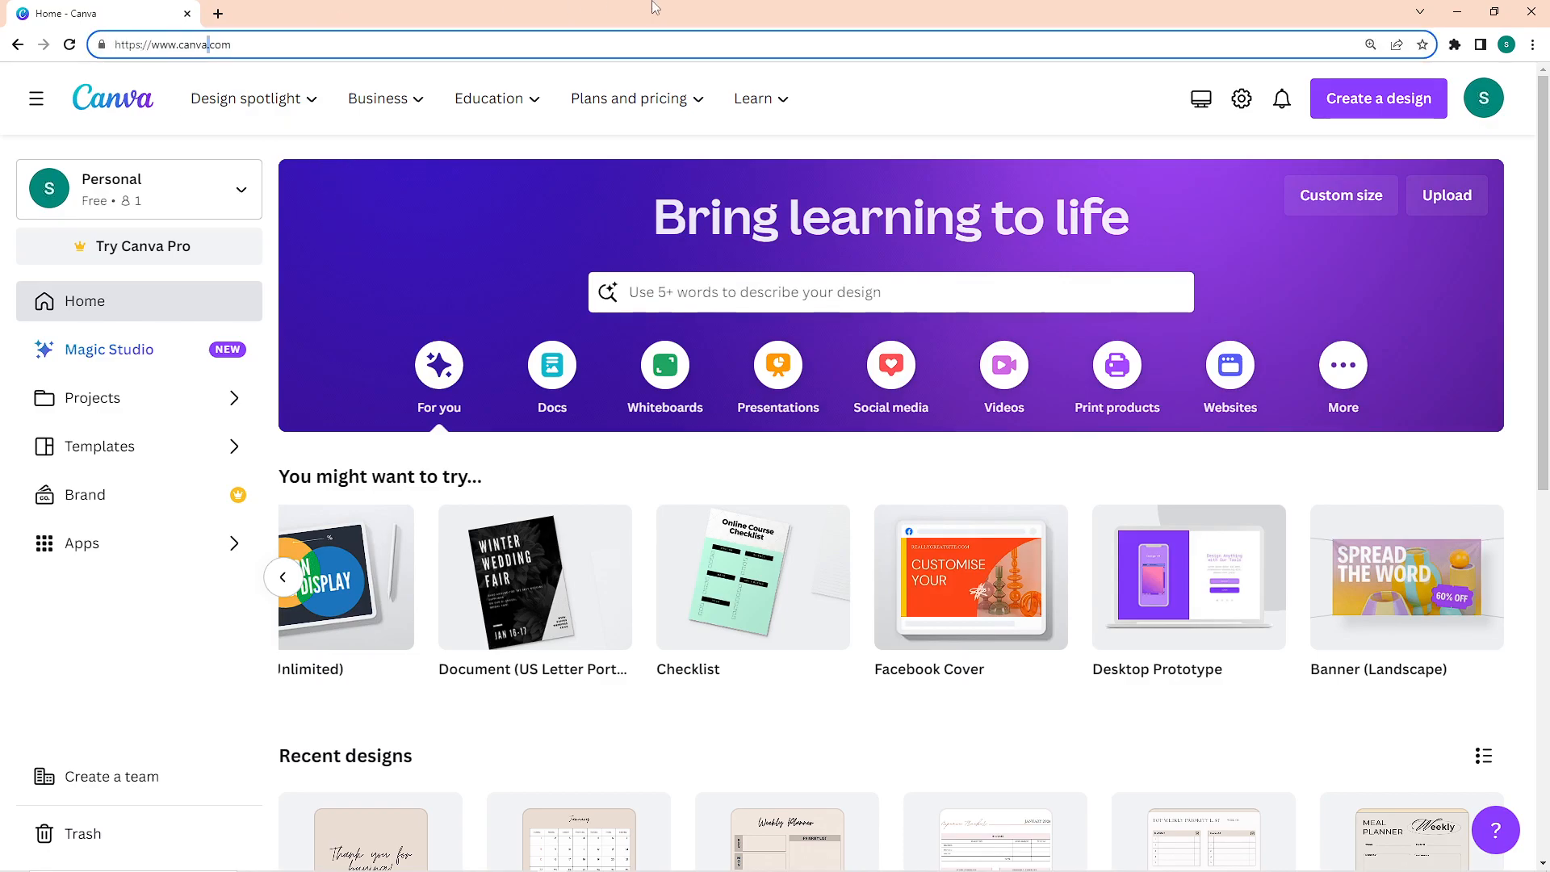
left_click(834, 190)
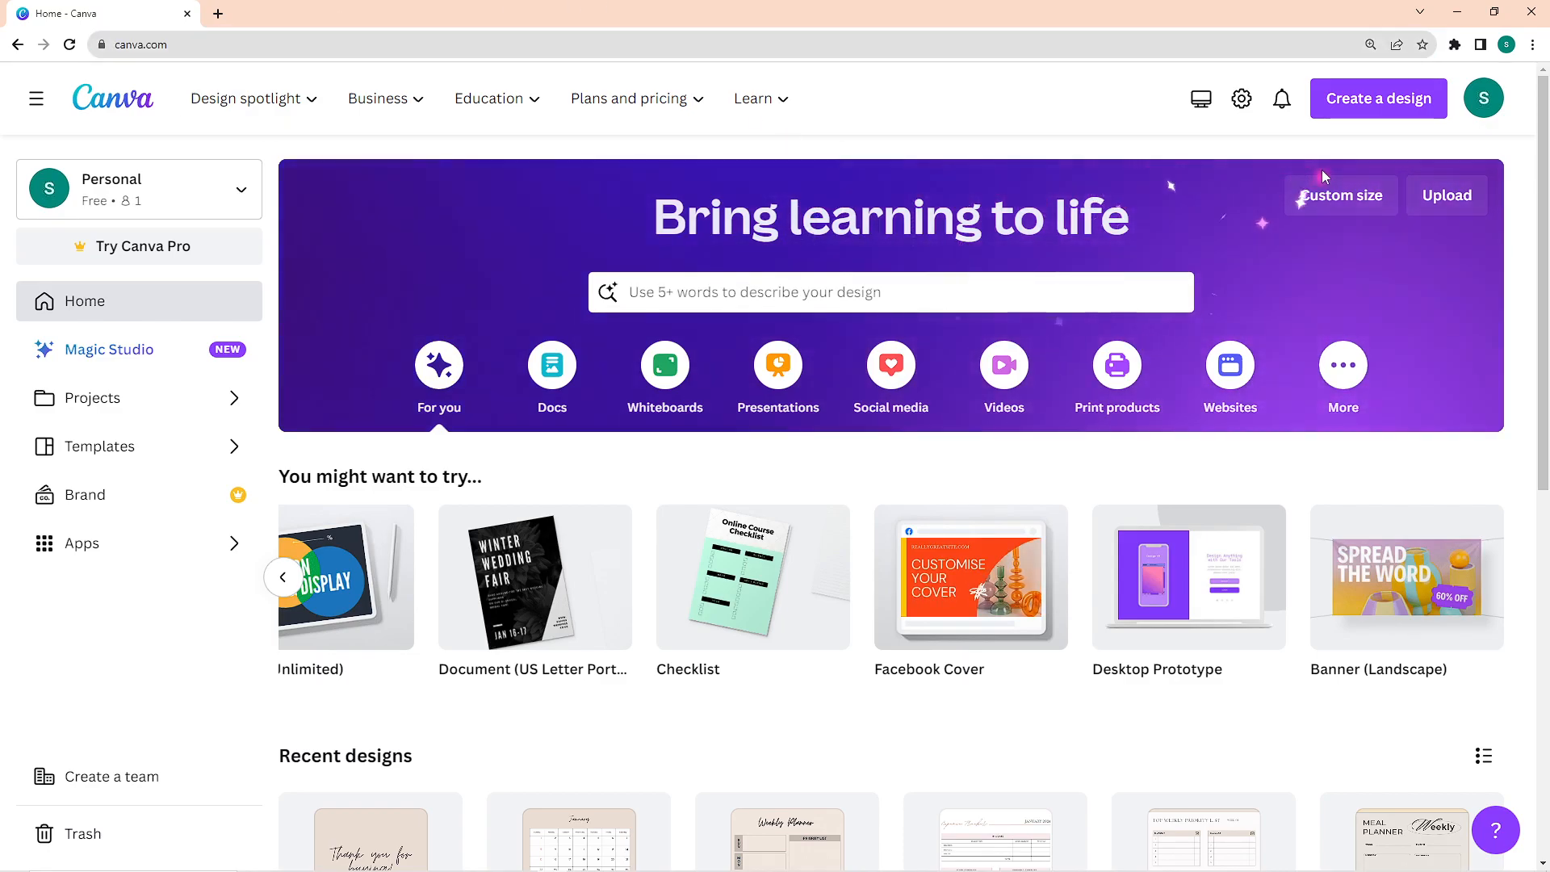
left_click(33, 99)
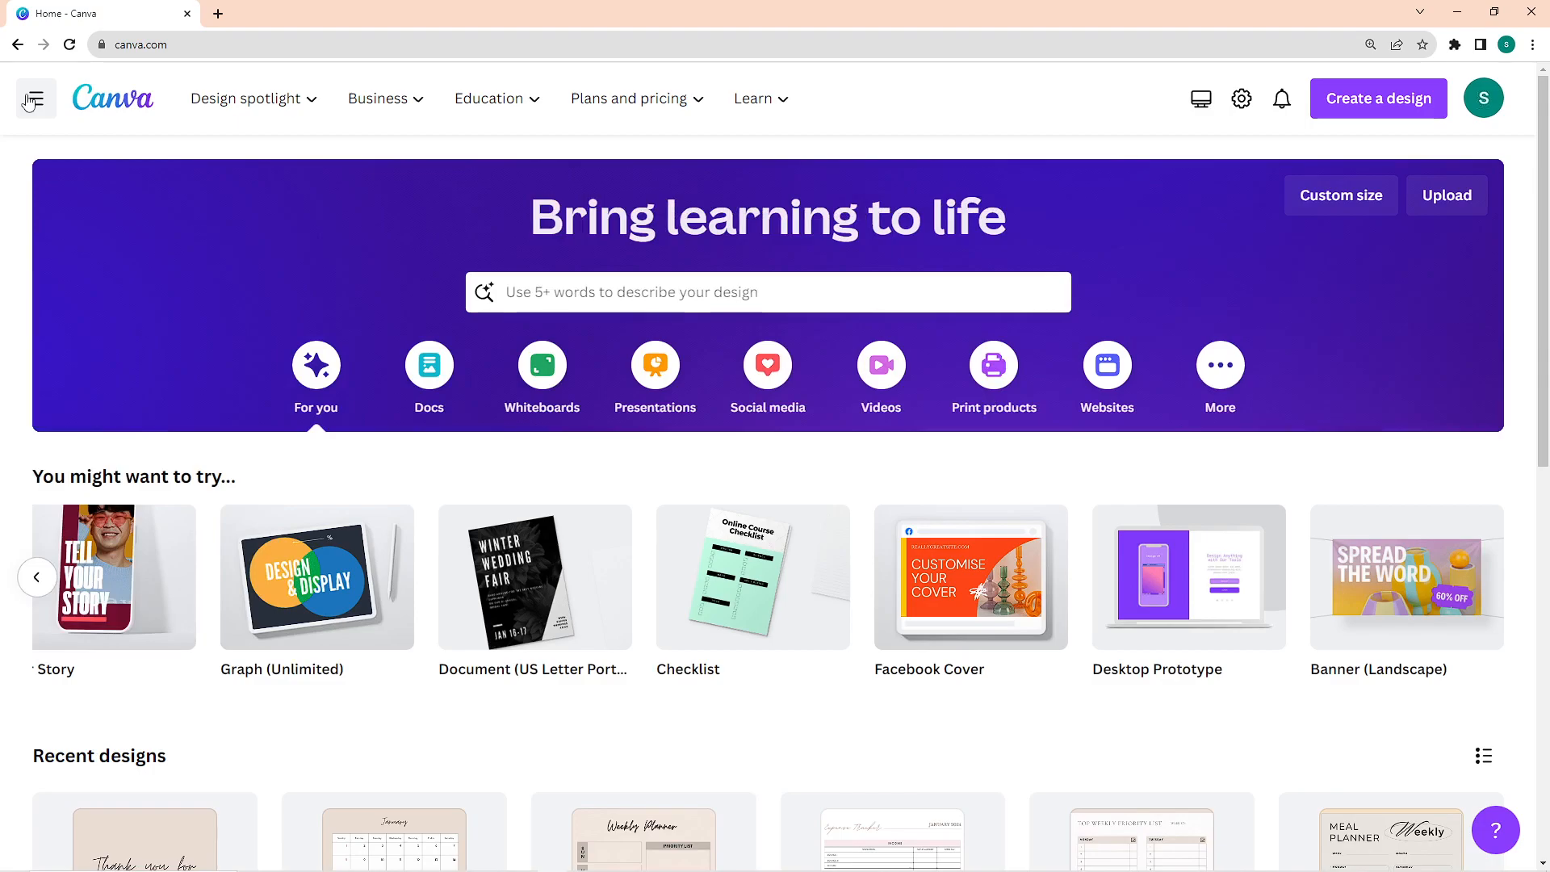
left_click(31, 100)
left_click(1468, 105)
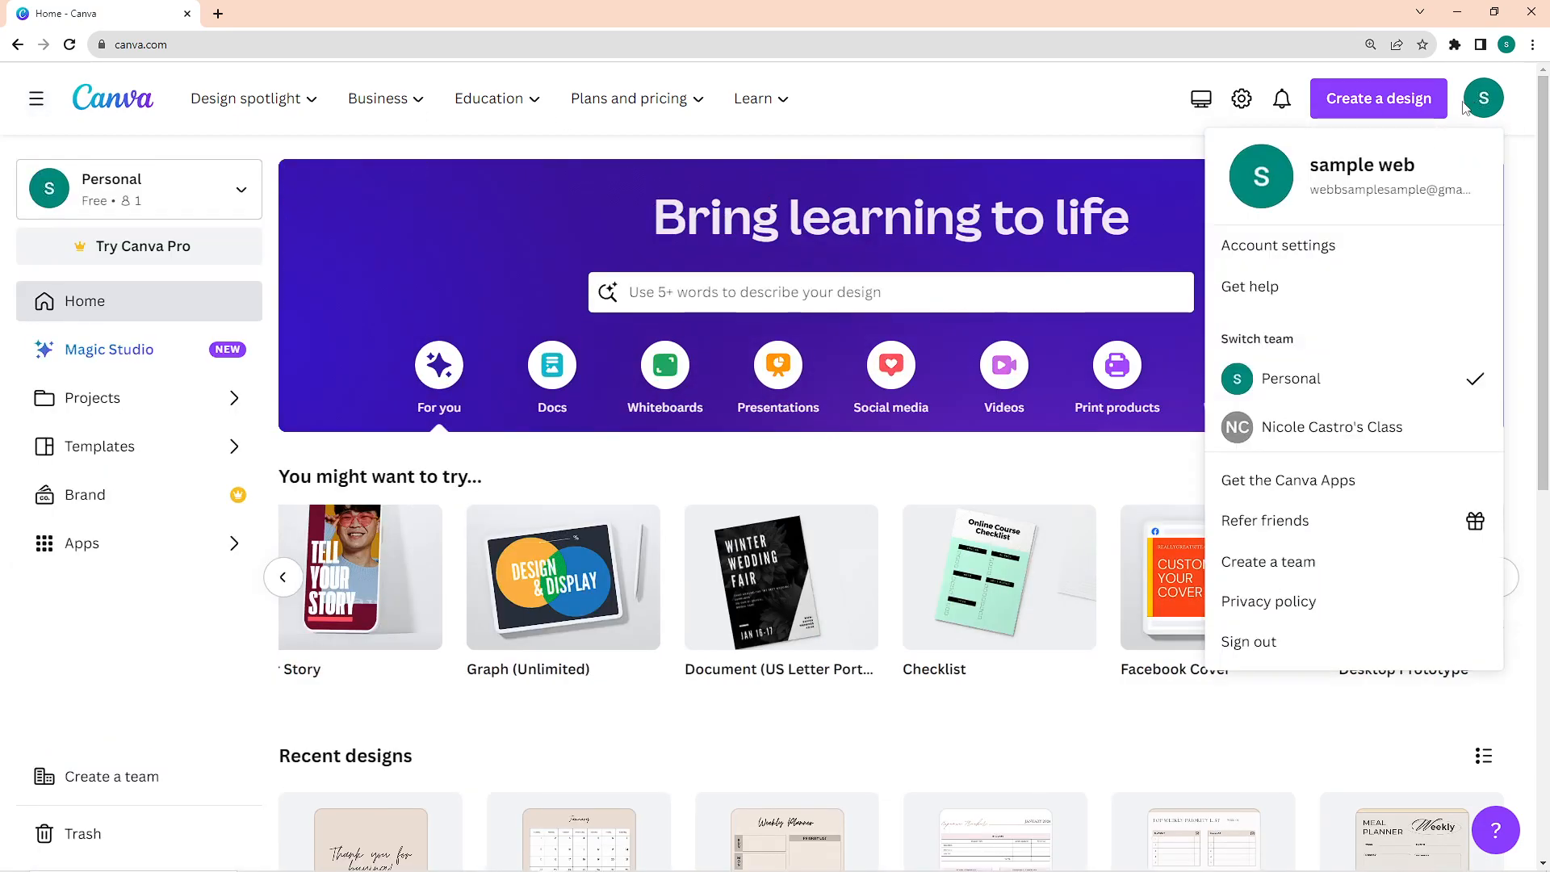
left_click(1490, 103)
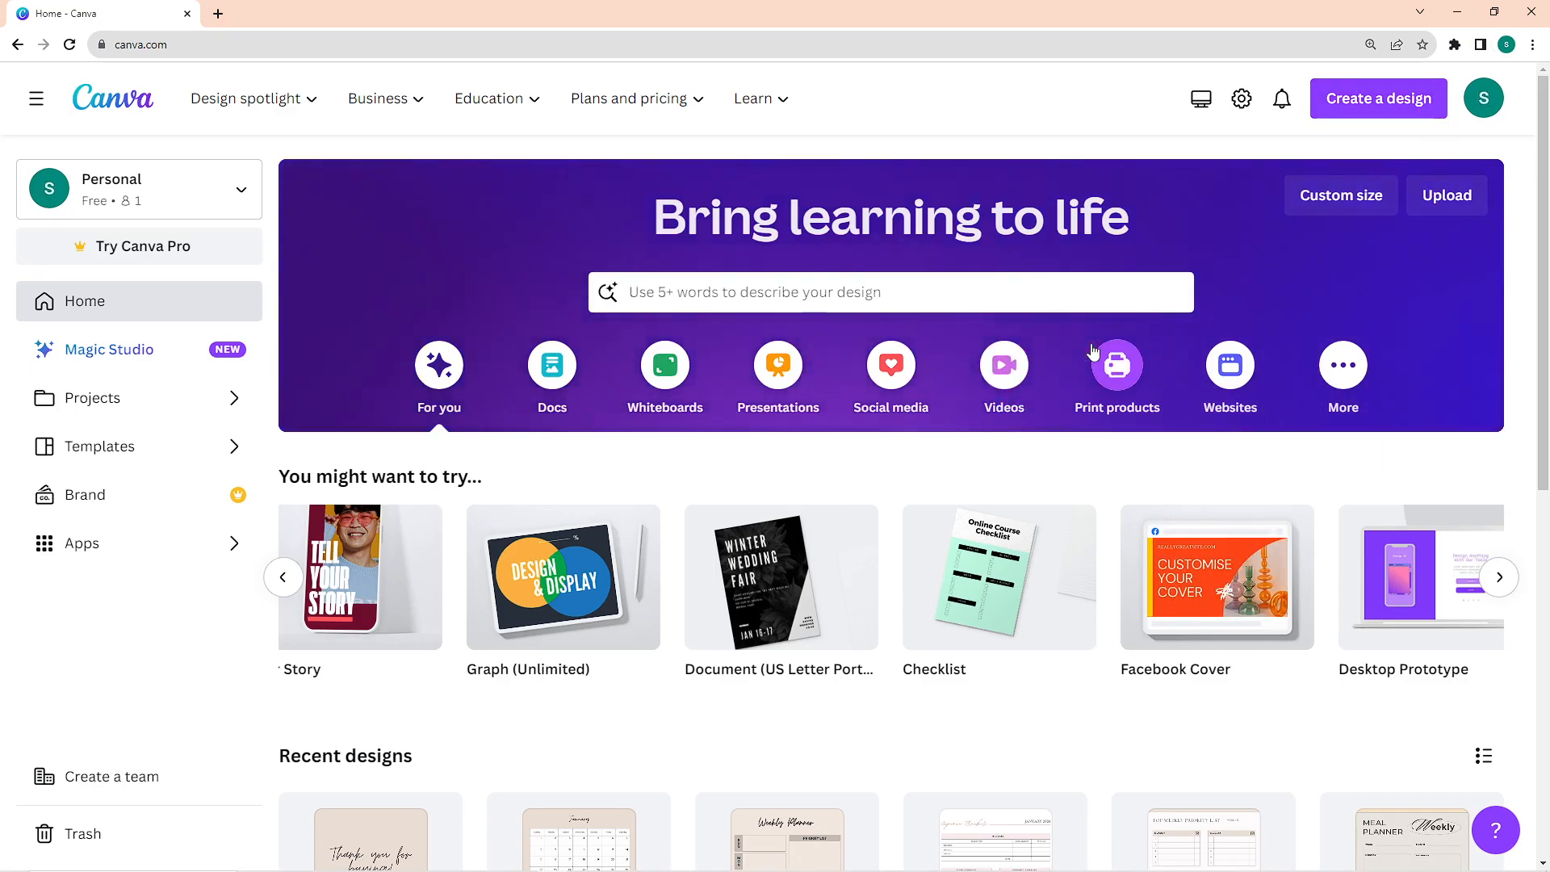
scroll(1117, 347, "down", 2)
scroll(1128, 367, "up", 2)
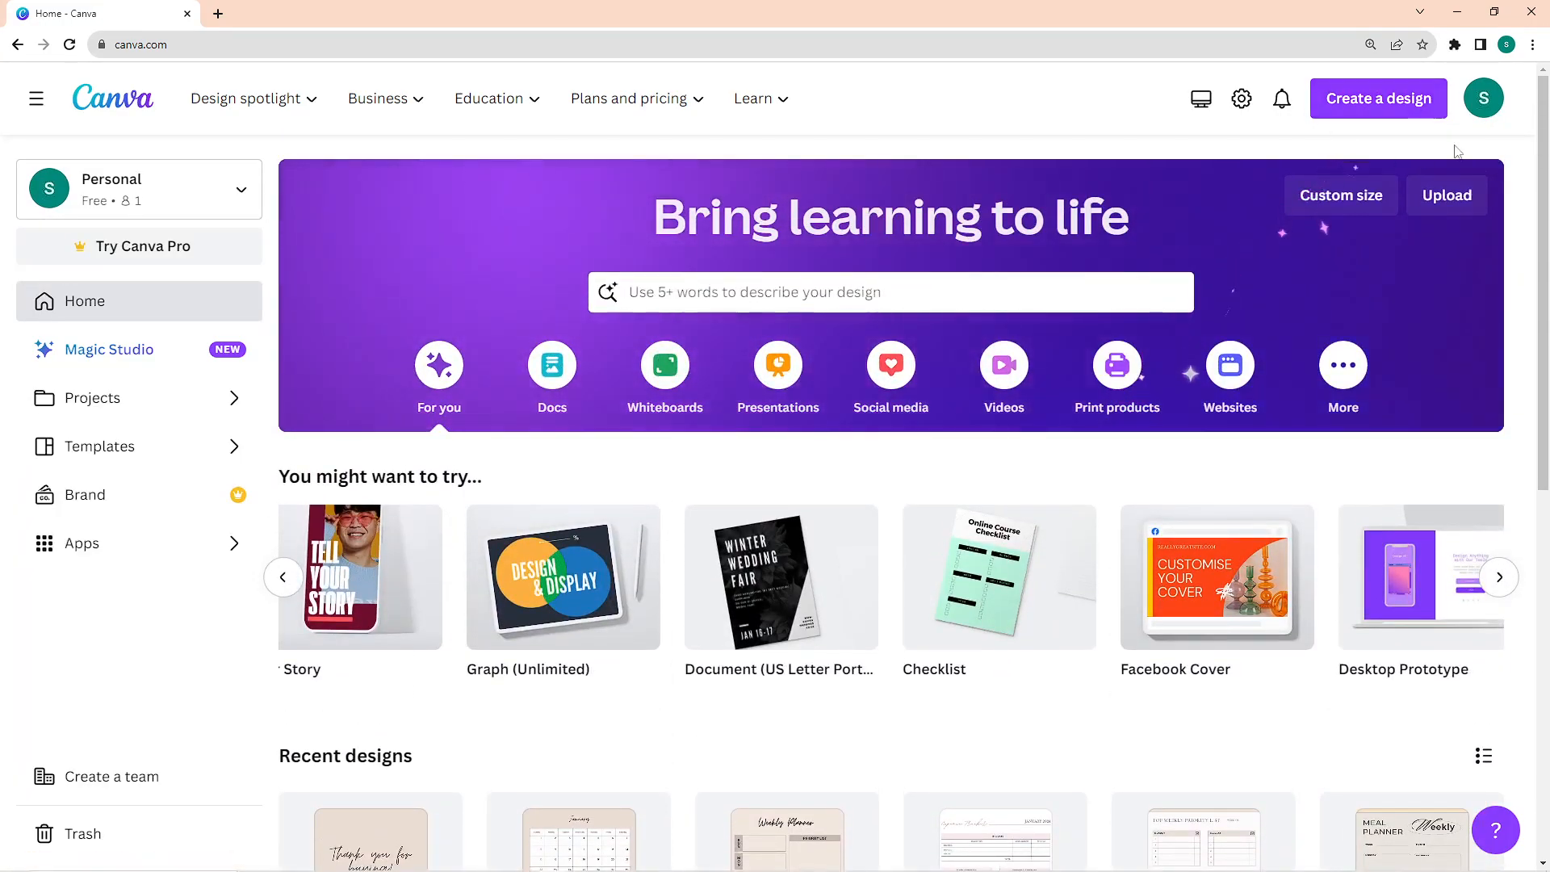
left_click(1436, 100)
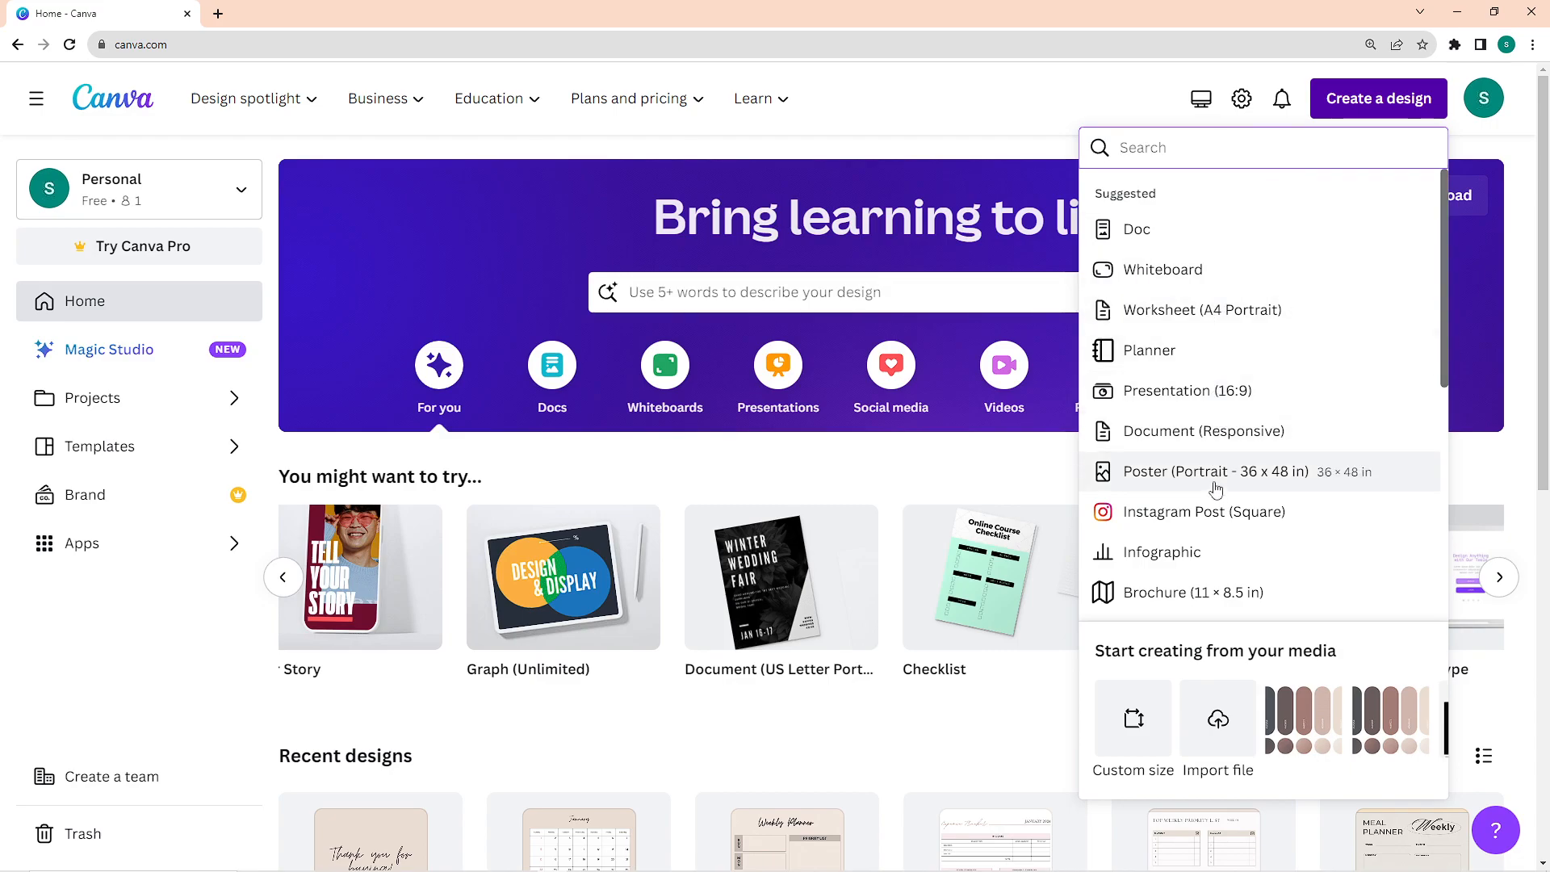
left_click(1135, 720)
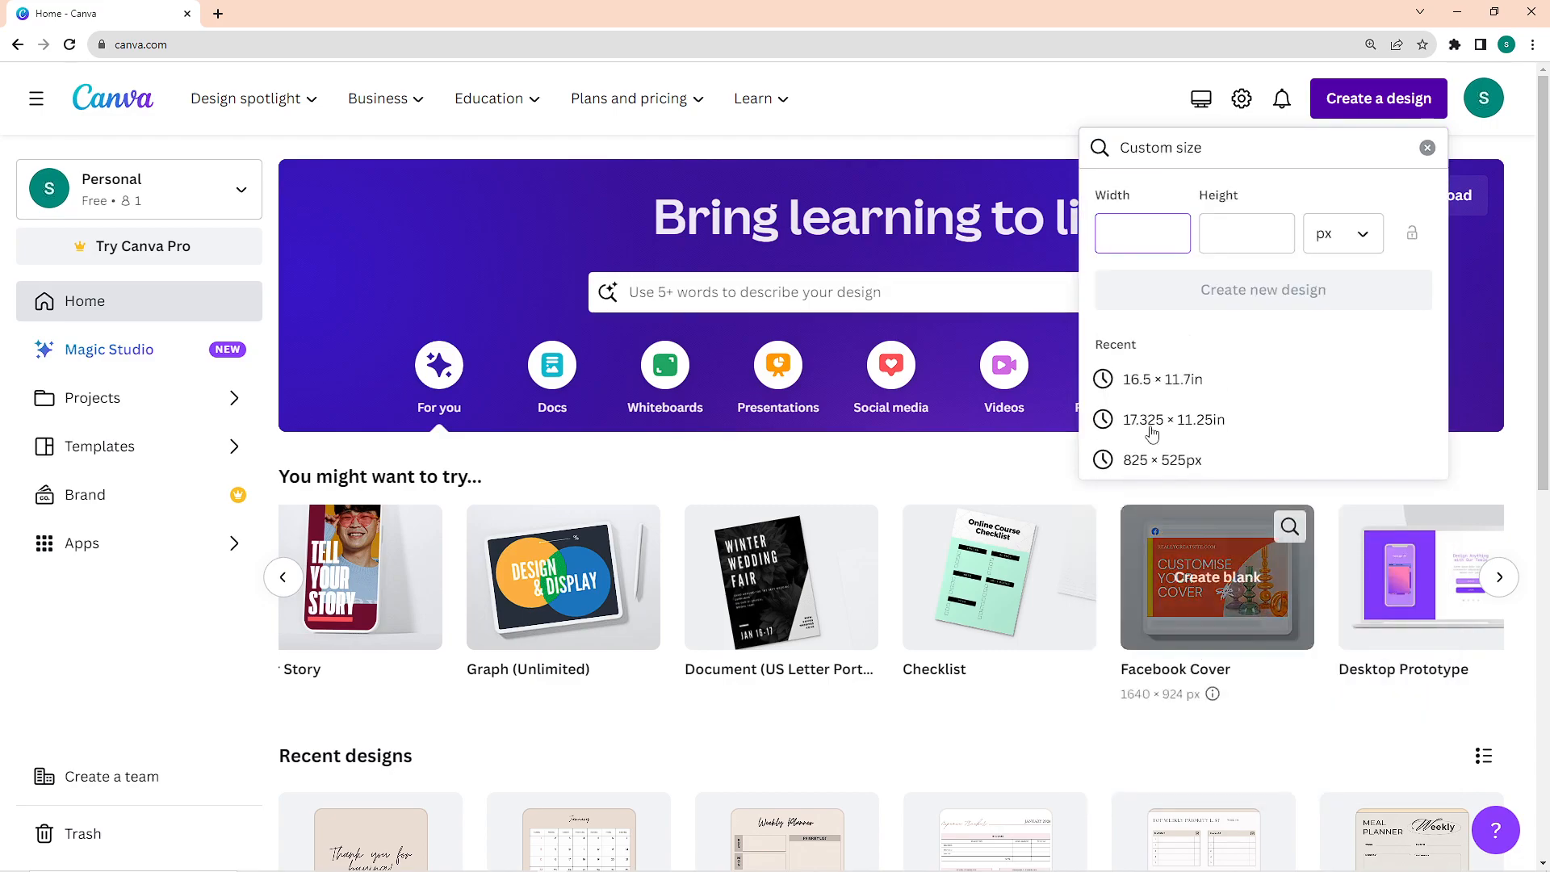
type("00")
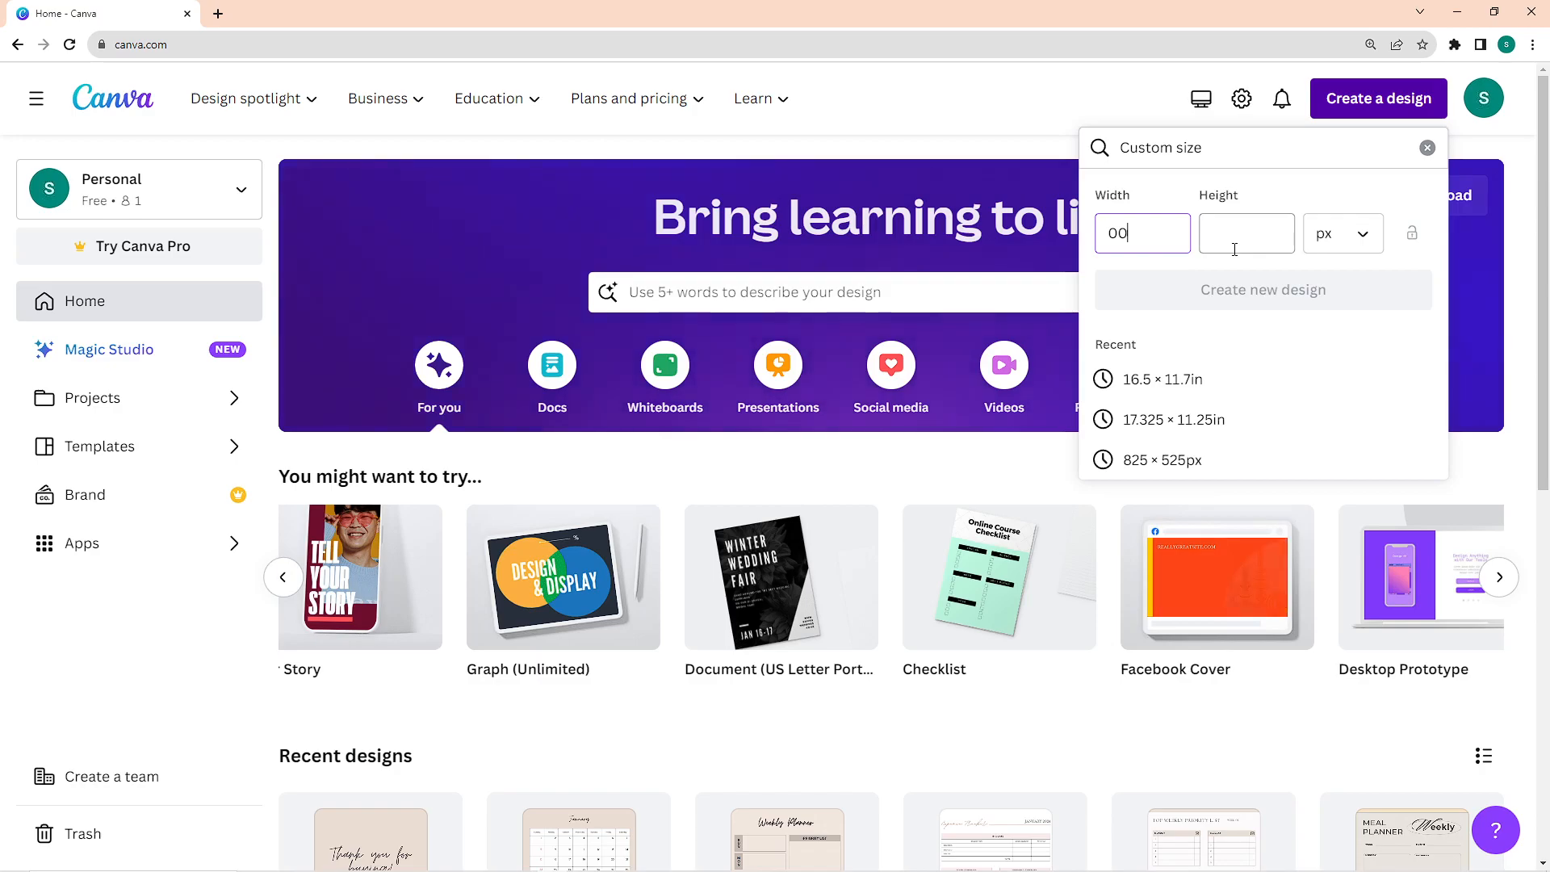
key("BackSpace")
type("1000")
left_click(1342, 234)
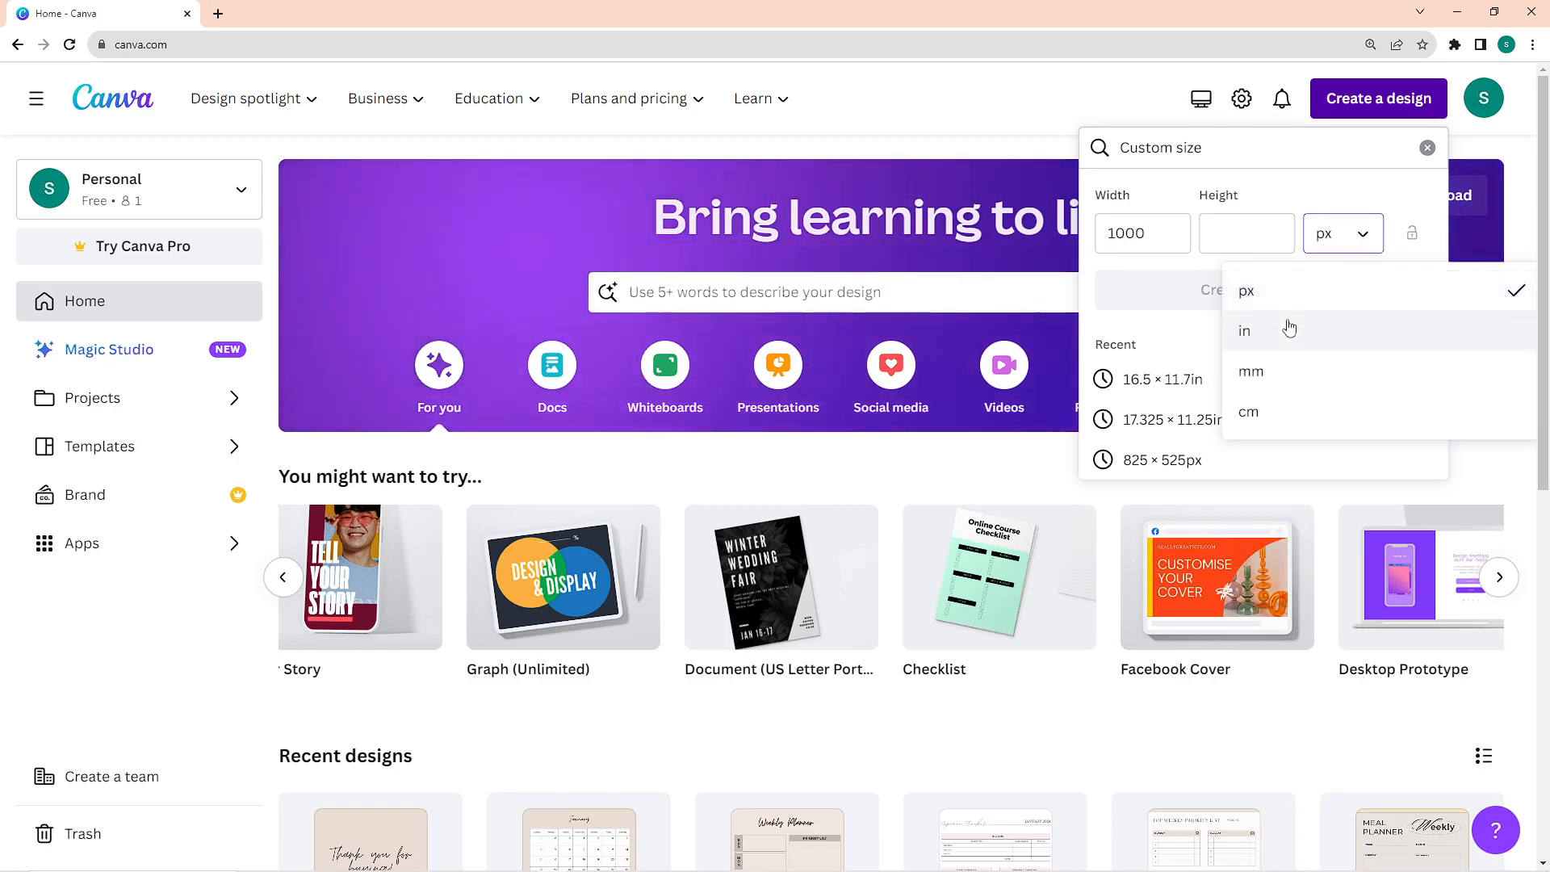
left_click(1202, 234)
type("1000")
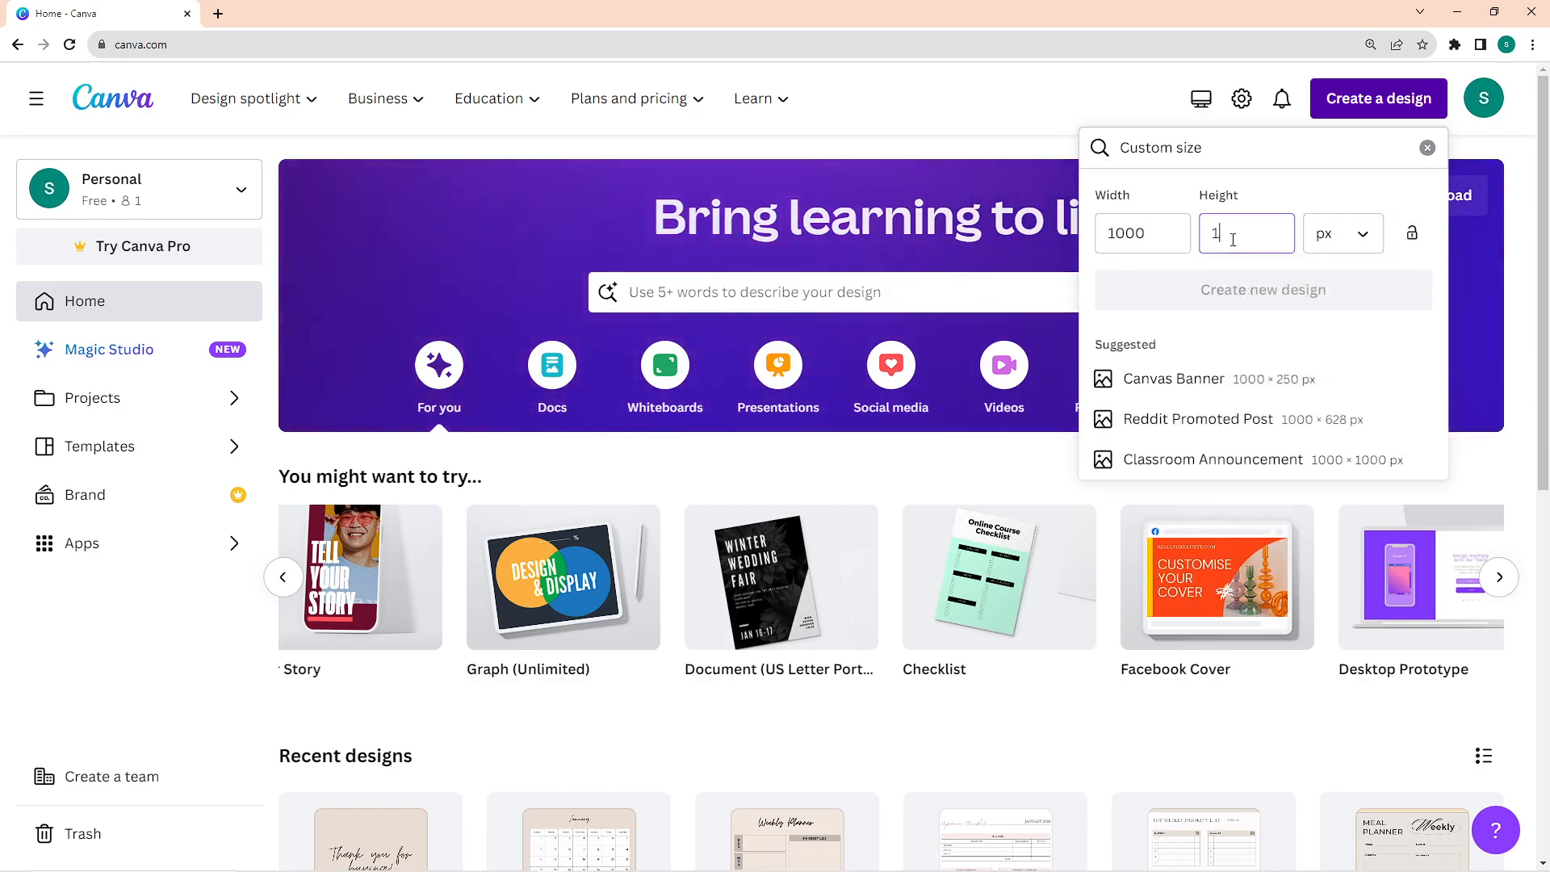
left_click(1135, 162)
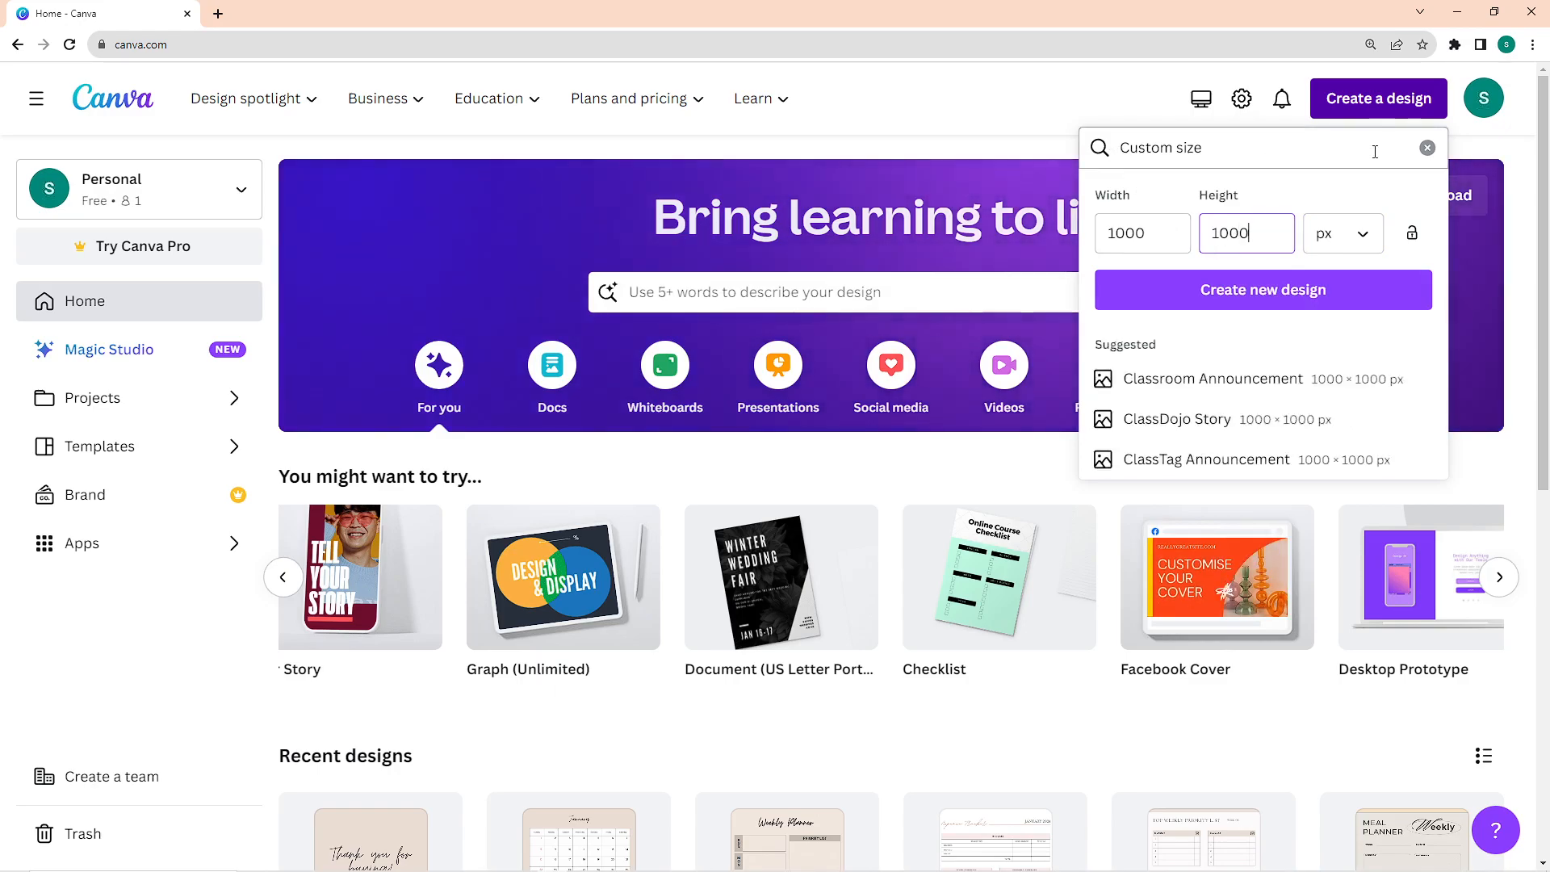
left_click(1427, 151)
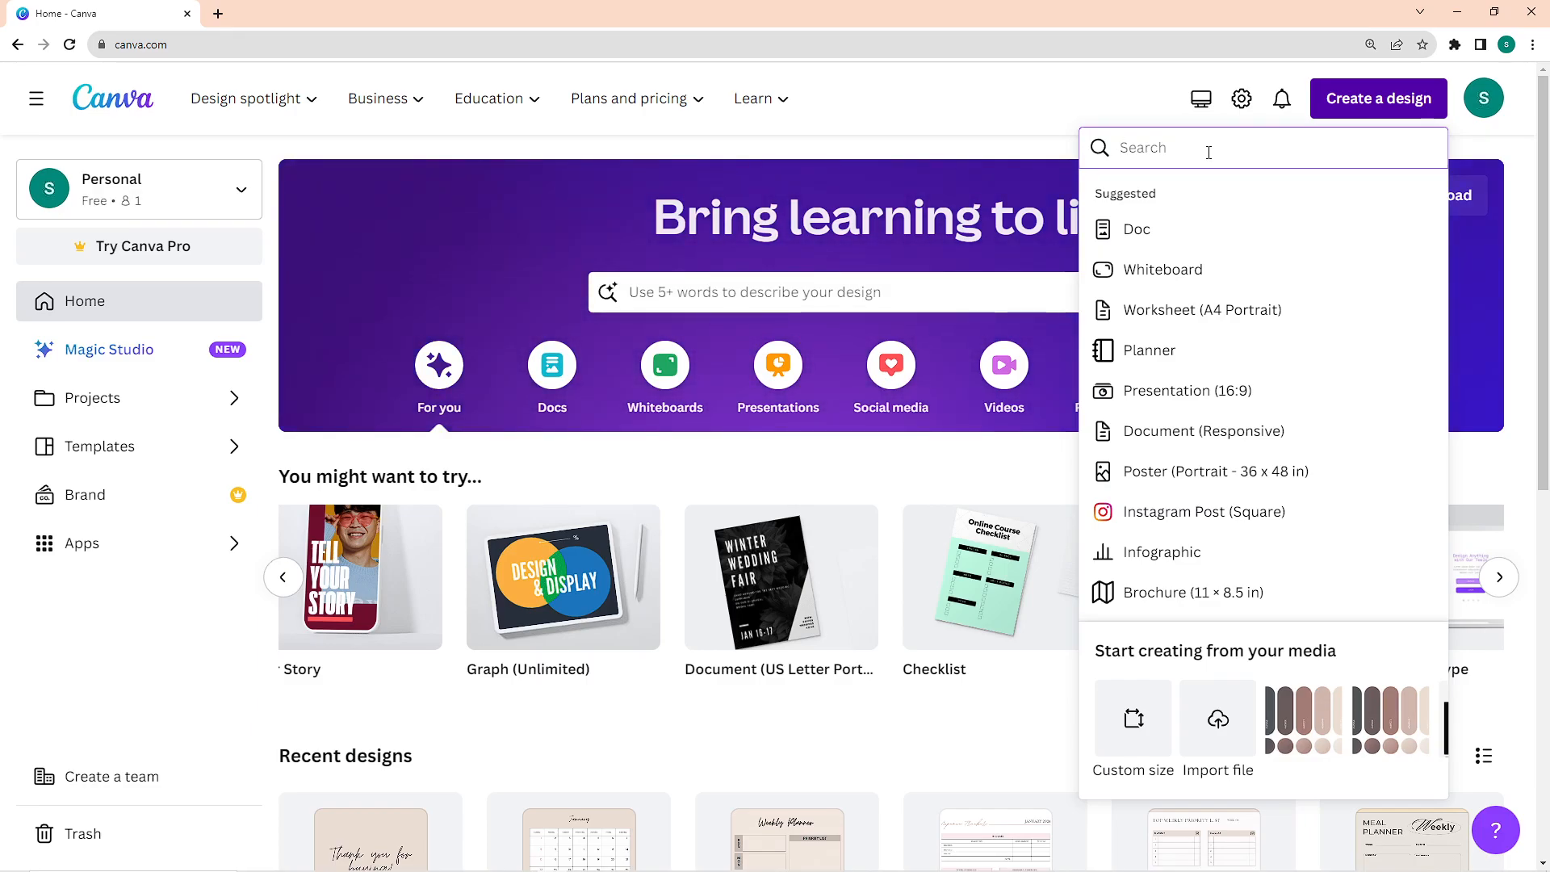
Step: Search the design types for "invitation" and create a blank Invitation (Portrait) design
type("invitation")
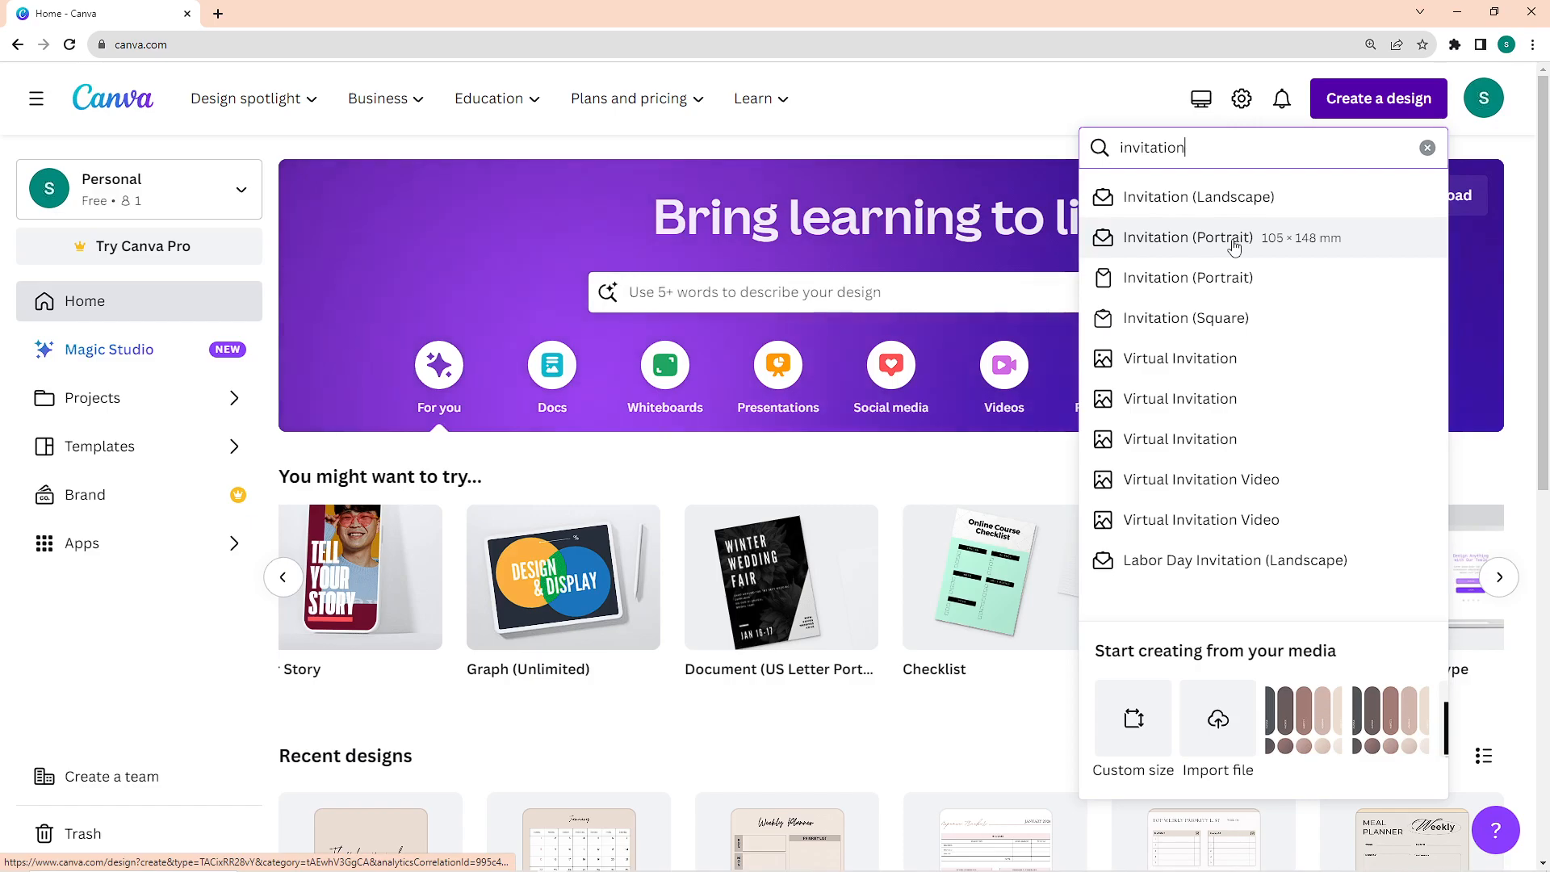
left_click(1208, 288)
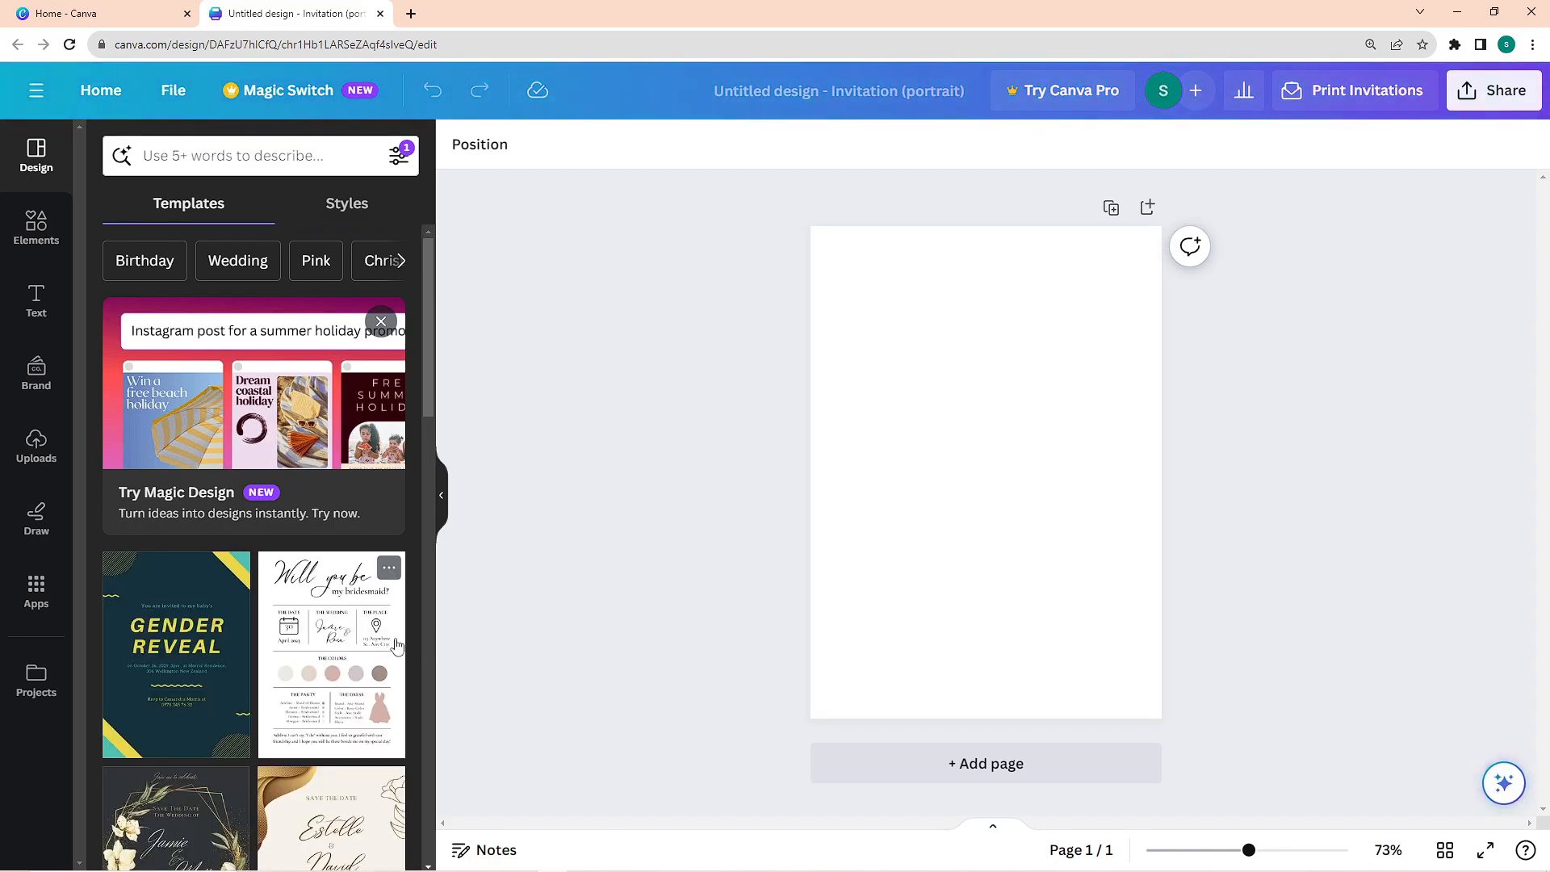
scroll(380, 646, "down", 6)
scroll(382, 658, "down", 10)
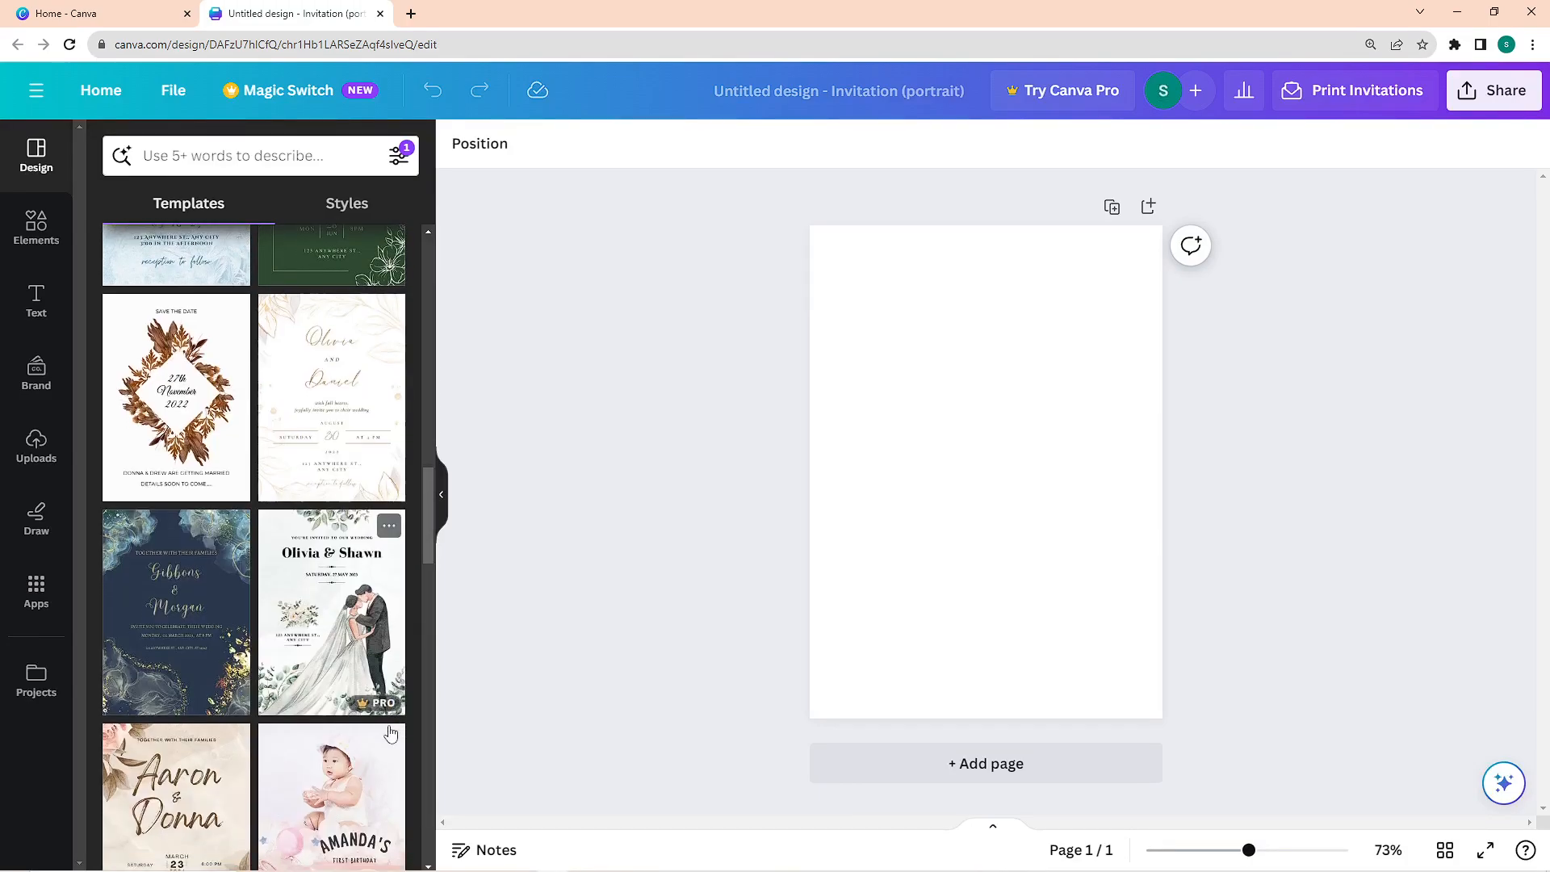
scroll(386, 729, "down", 4)
scroll(388, 731, "down", 3)
scroll(379, 711, "up", 8)
Step: Try default solid colours, including violet, on the blank page's background and replace them with a custom light beige solid colour
left_click(1004, 453)
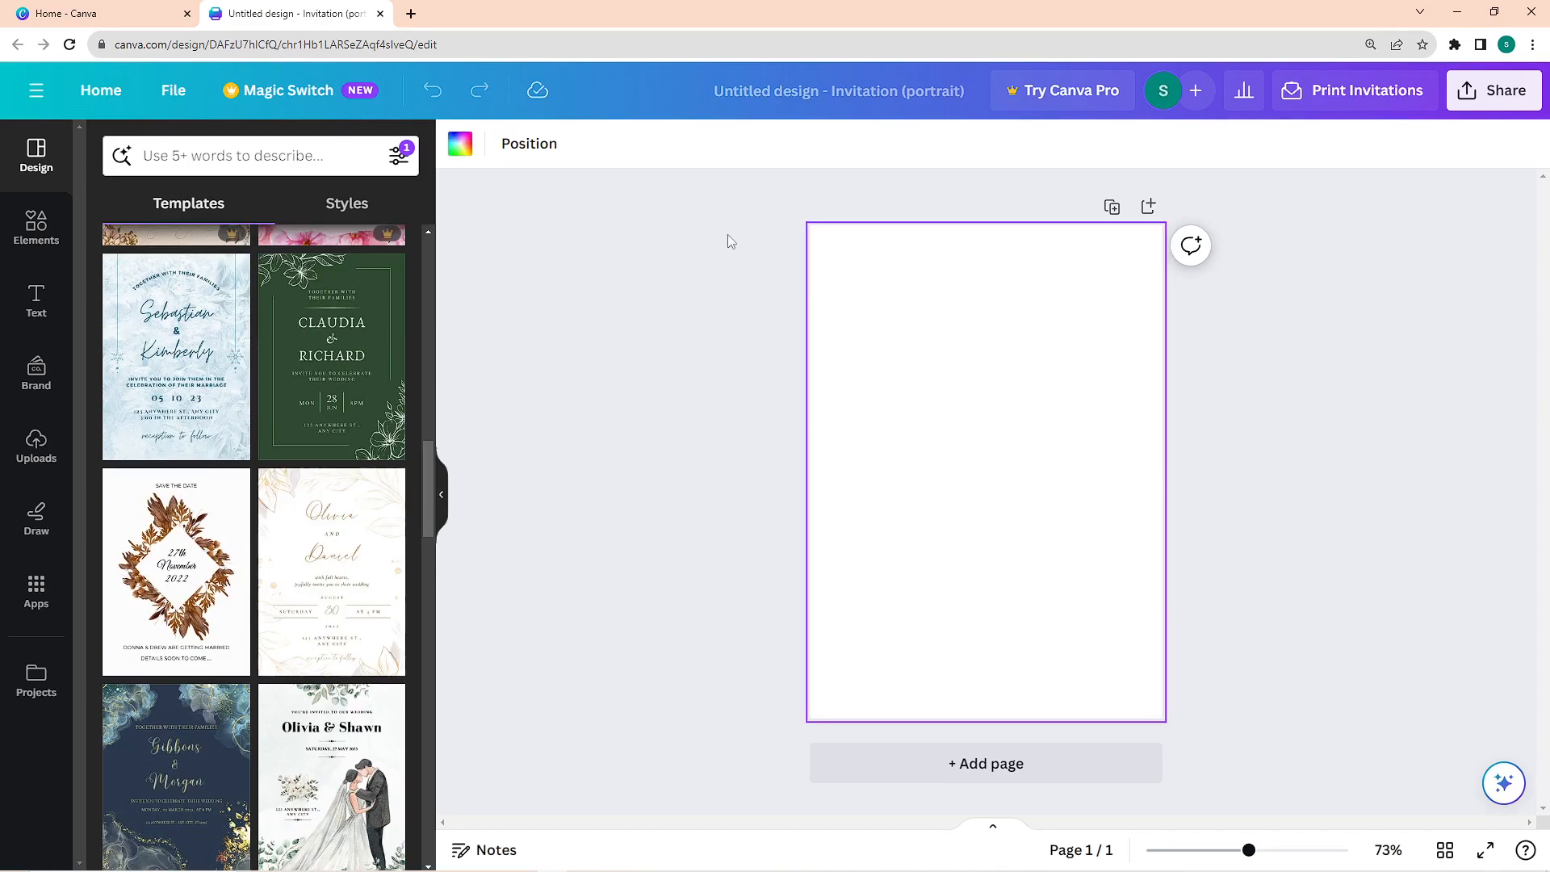
left_click(458, 150)
scroll(190, 582, "down", 2)
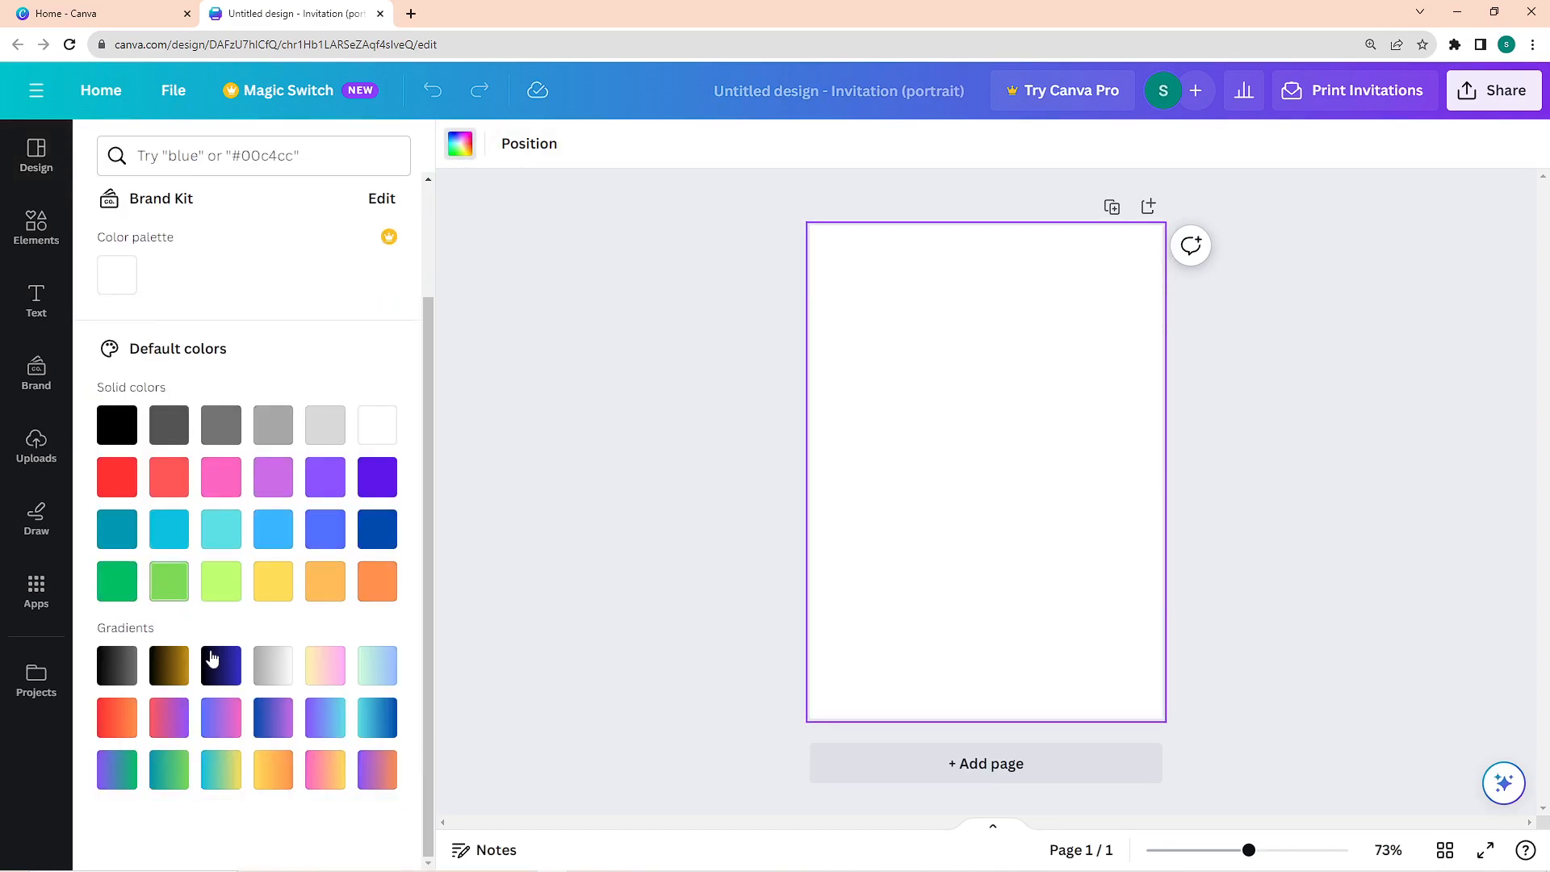
left_click(169, 476)
left_click(377, 477)
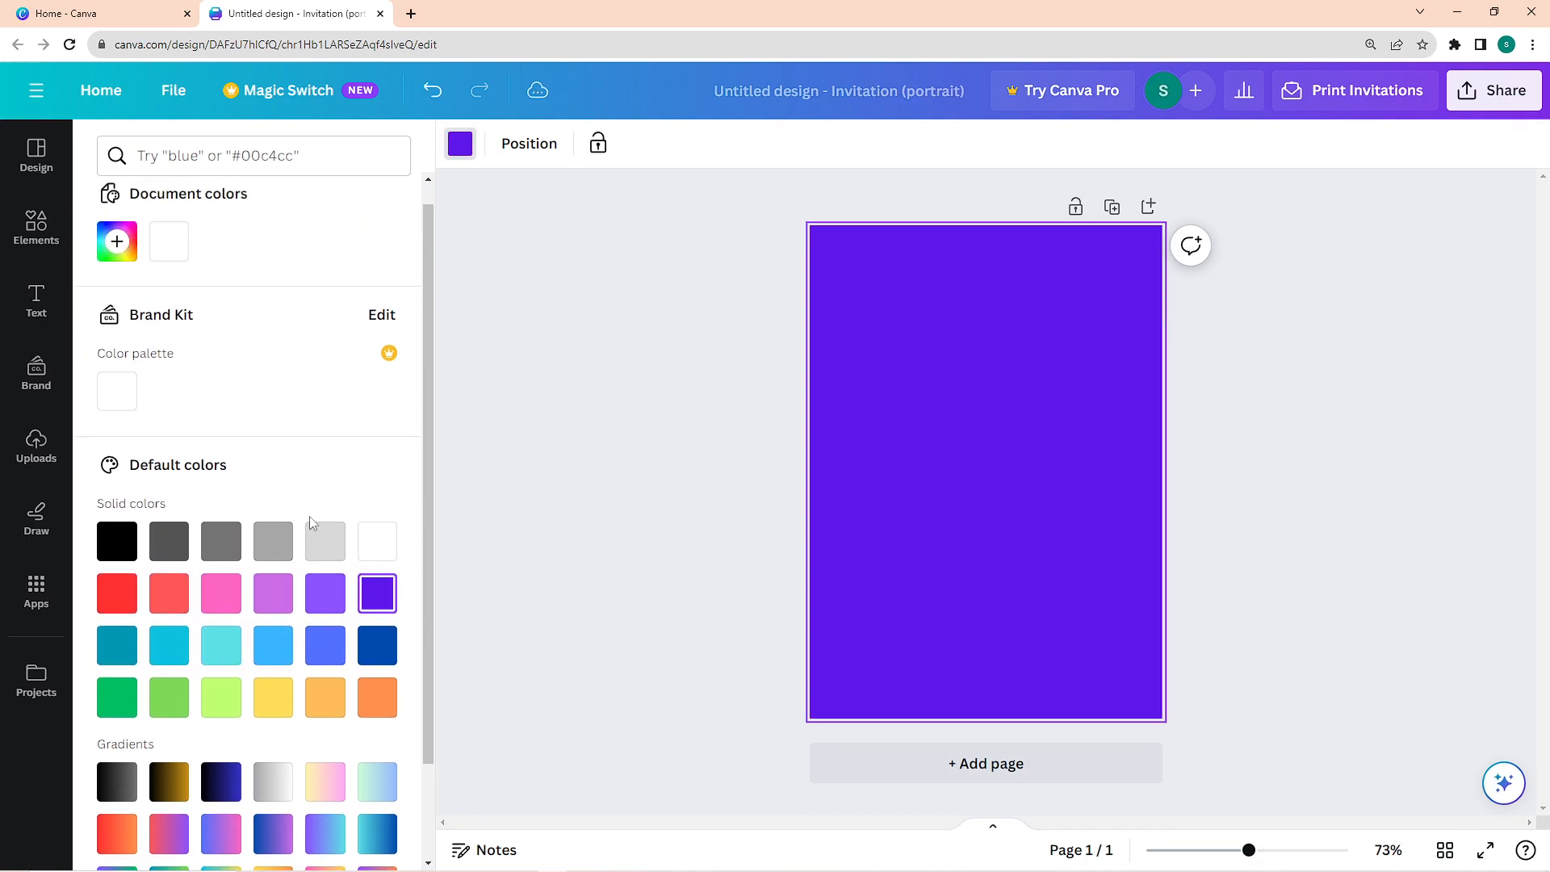
left_click(118, 266)
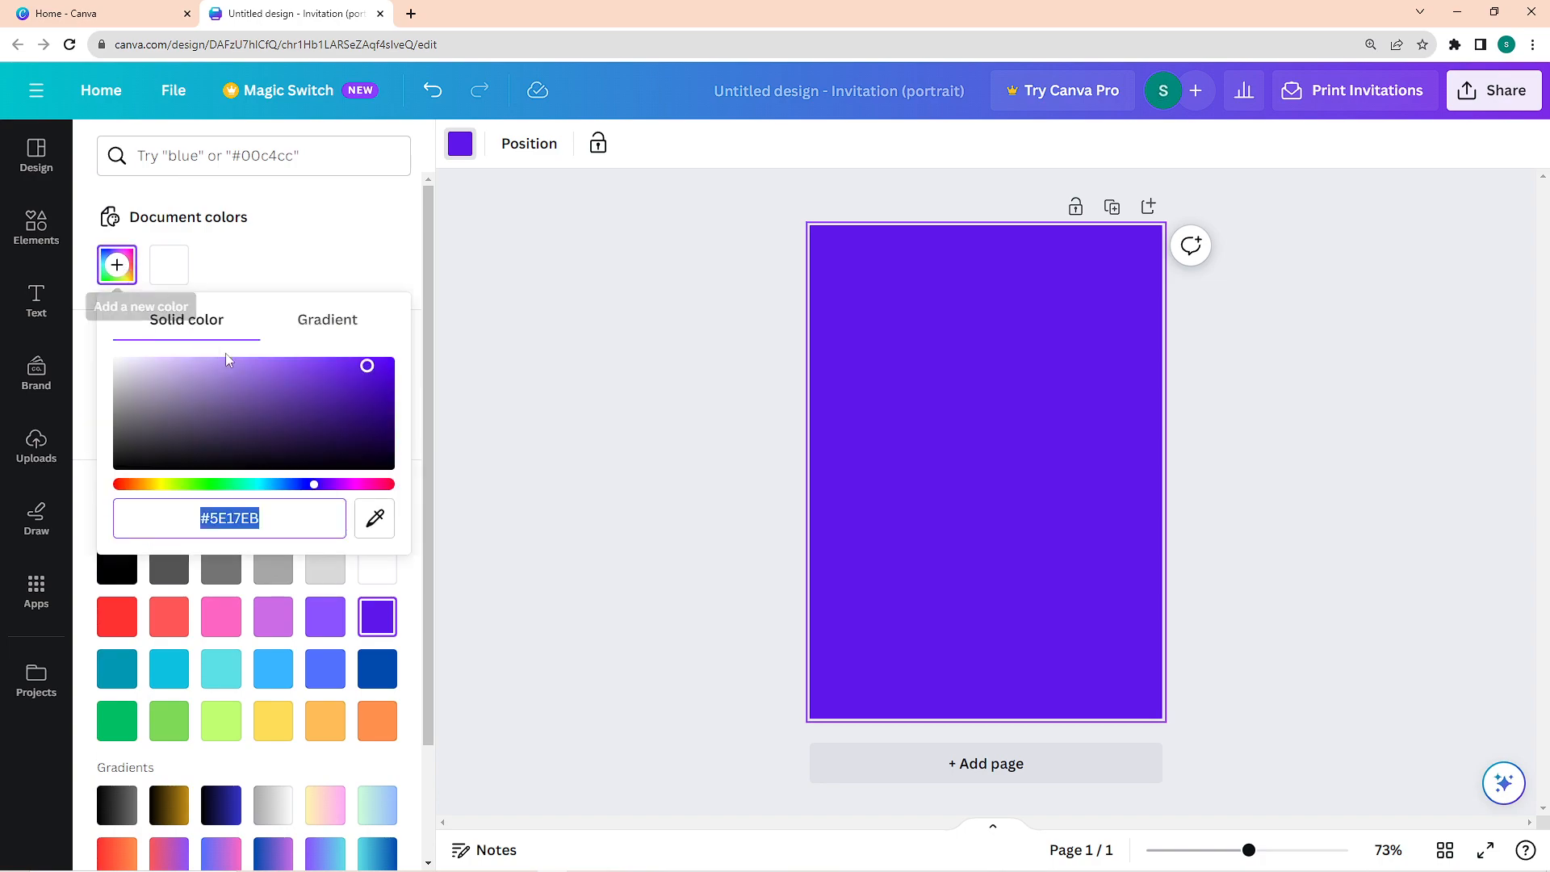
left_click_drag(235, 478, 140, 507)
left_click(169, 375)
left_click_drag(157, 374, 149, 369)
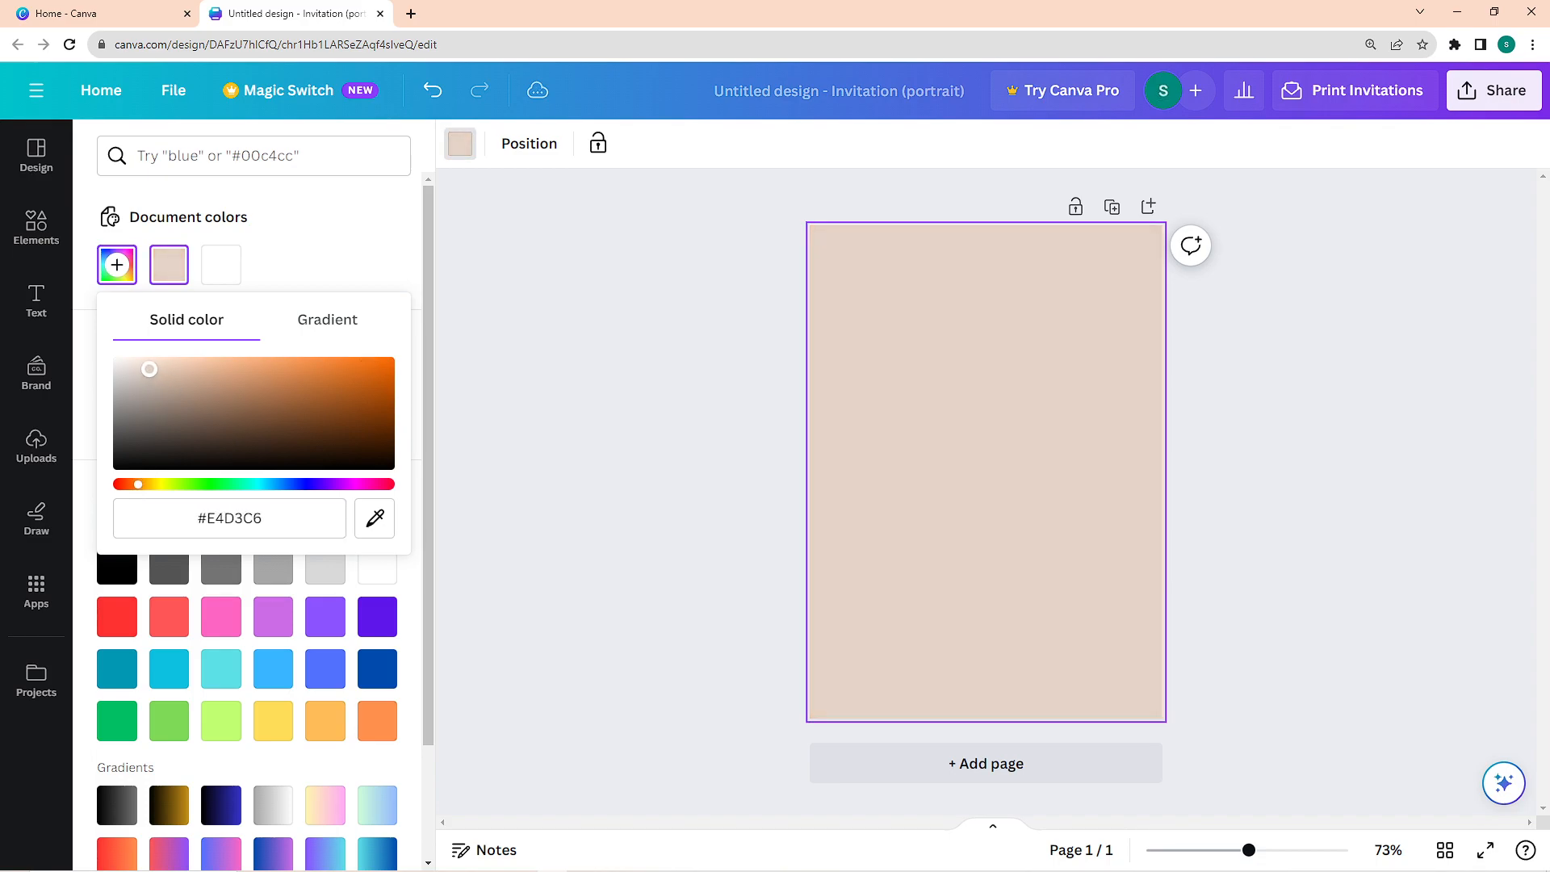
left_click(577, 329)
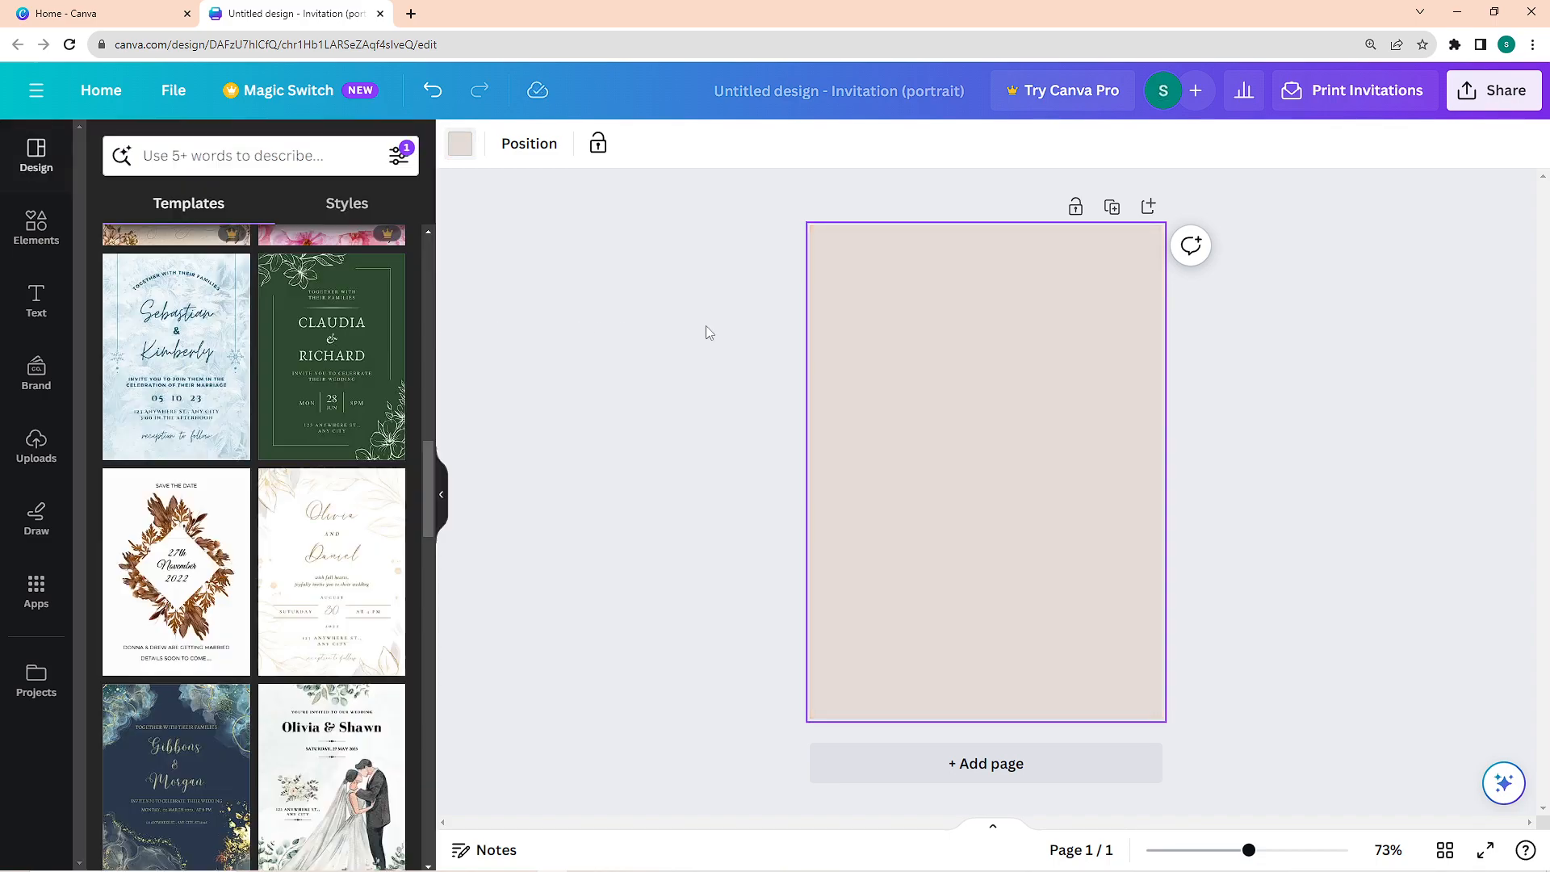
Step: Look through the text styles, brand kit, uploads, drawing tools, apps and elements available for the invitation design
left_click(36, 224)
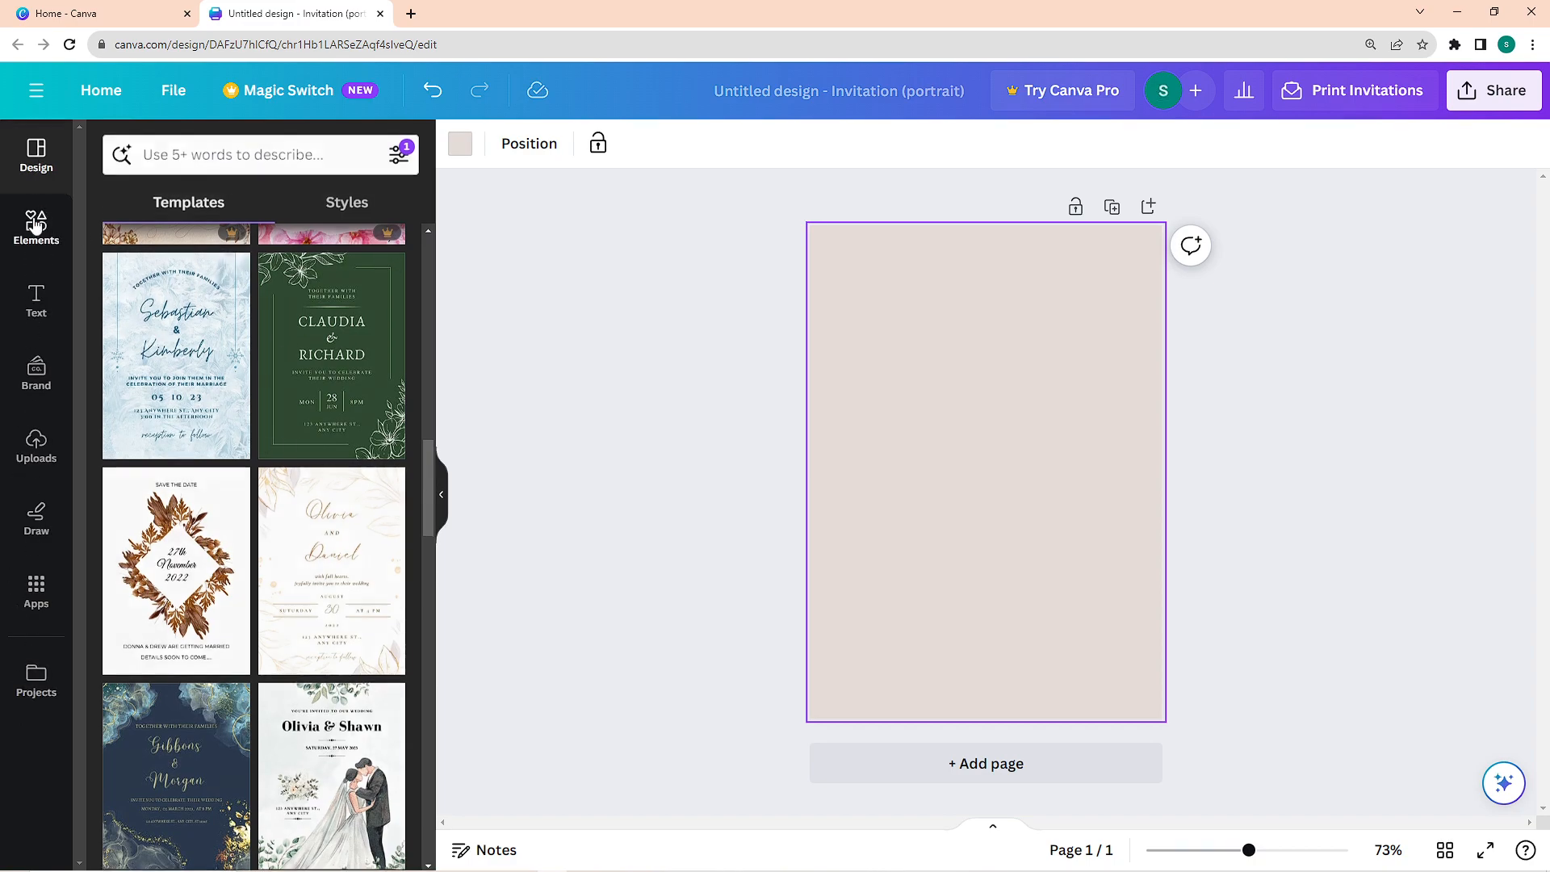
left_click(37, 300)
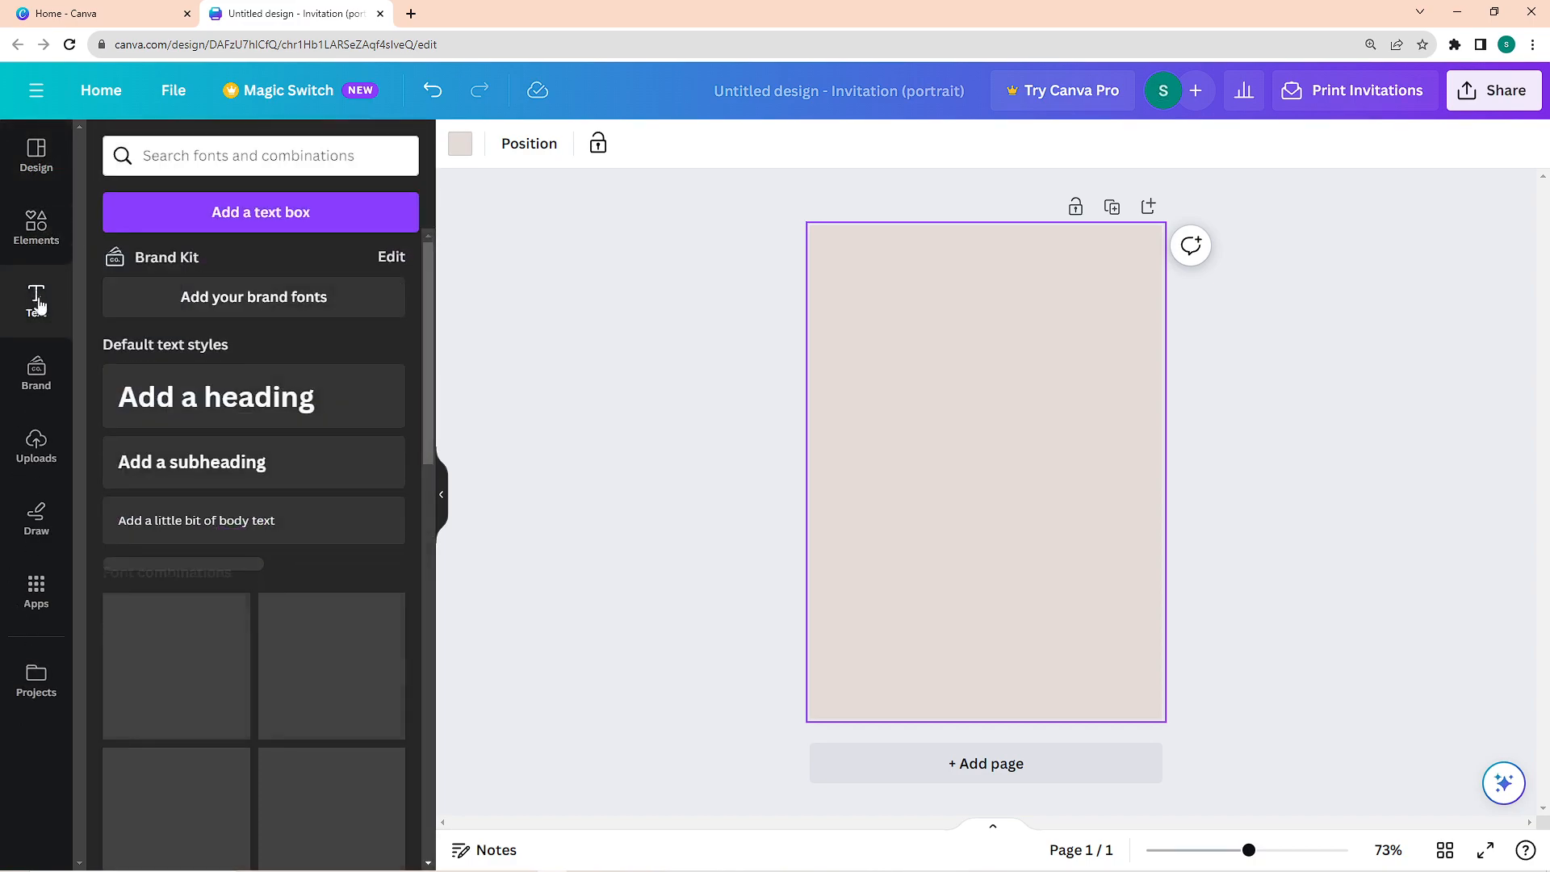
left_click(36, 375)
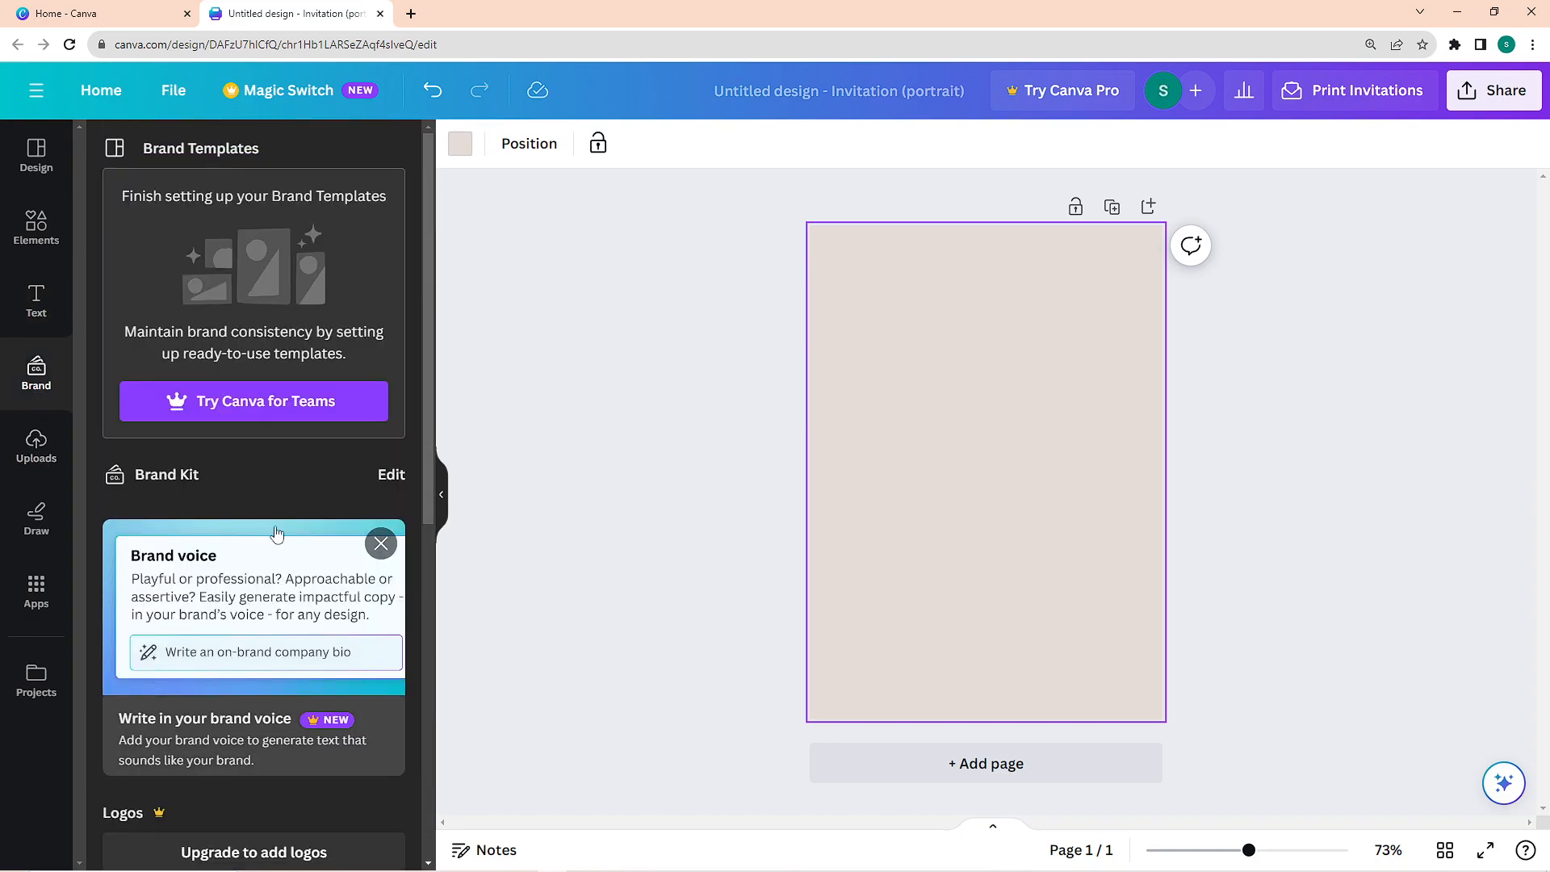
scroll(307, 478, "down", 6)
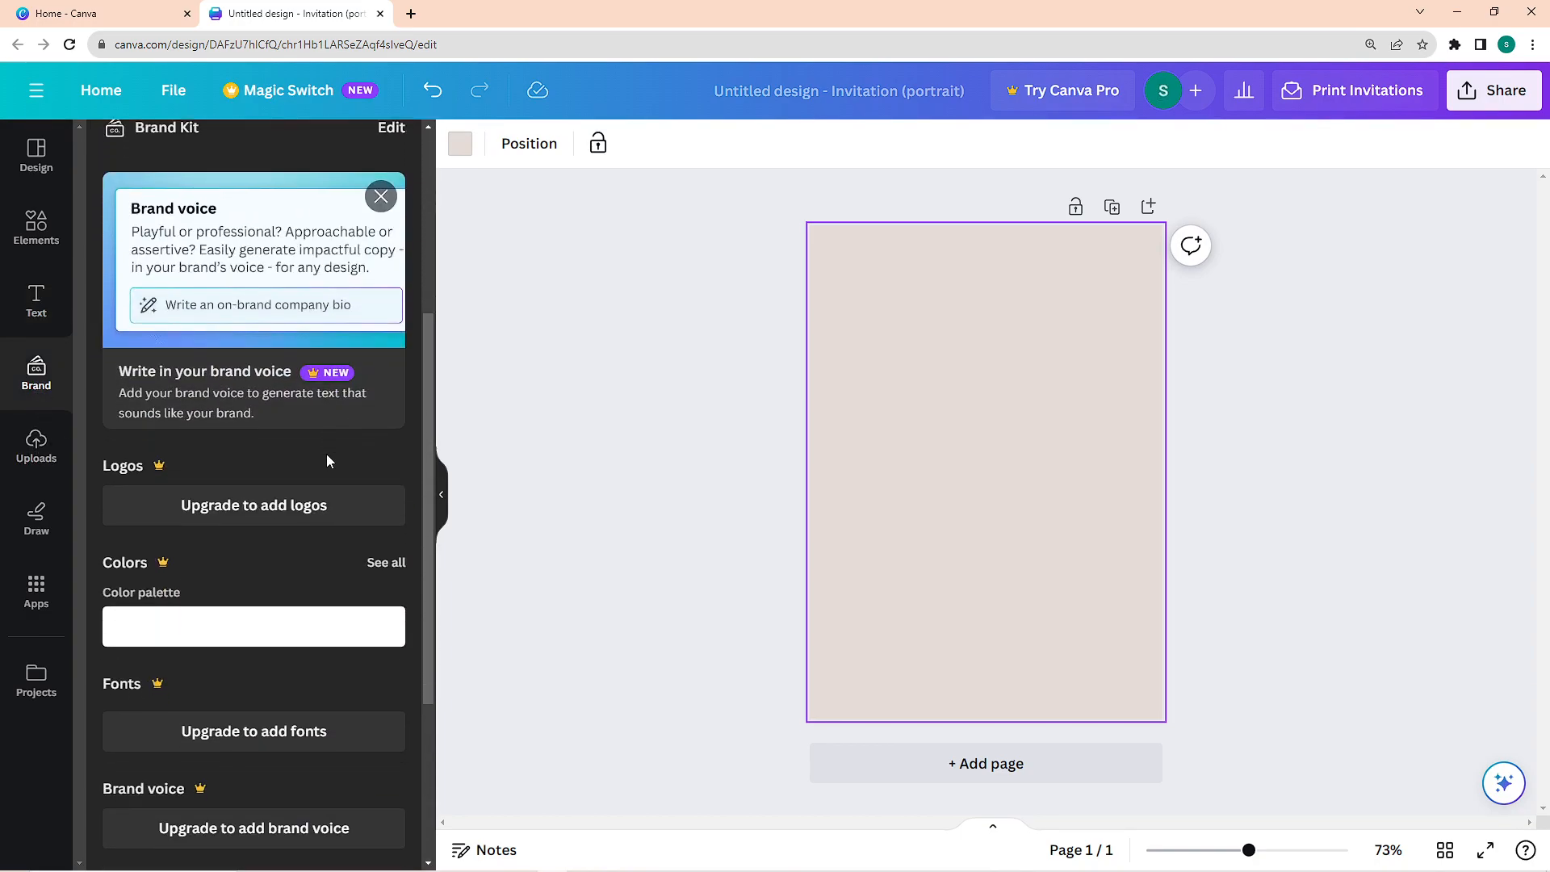
scroll(213, 392, "up", 6)
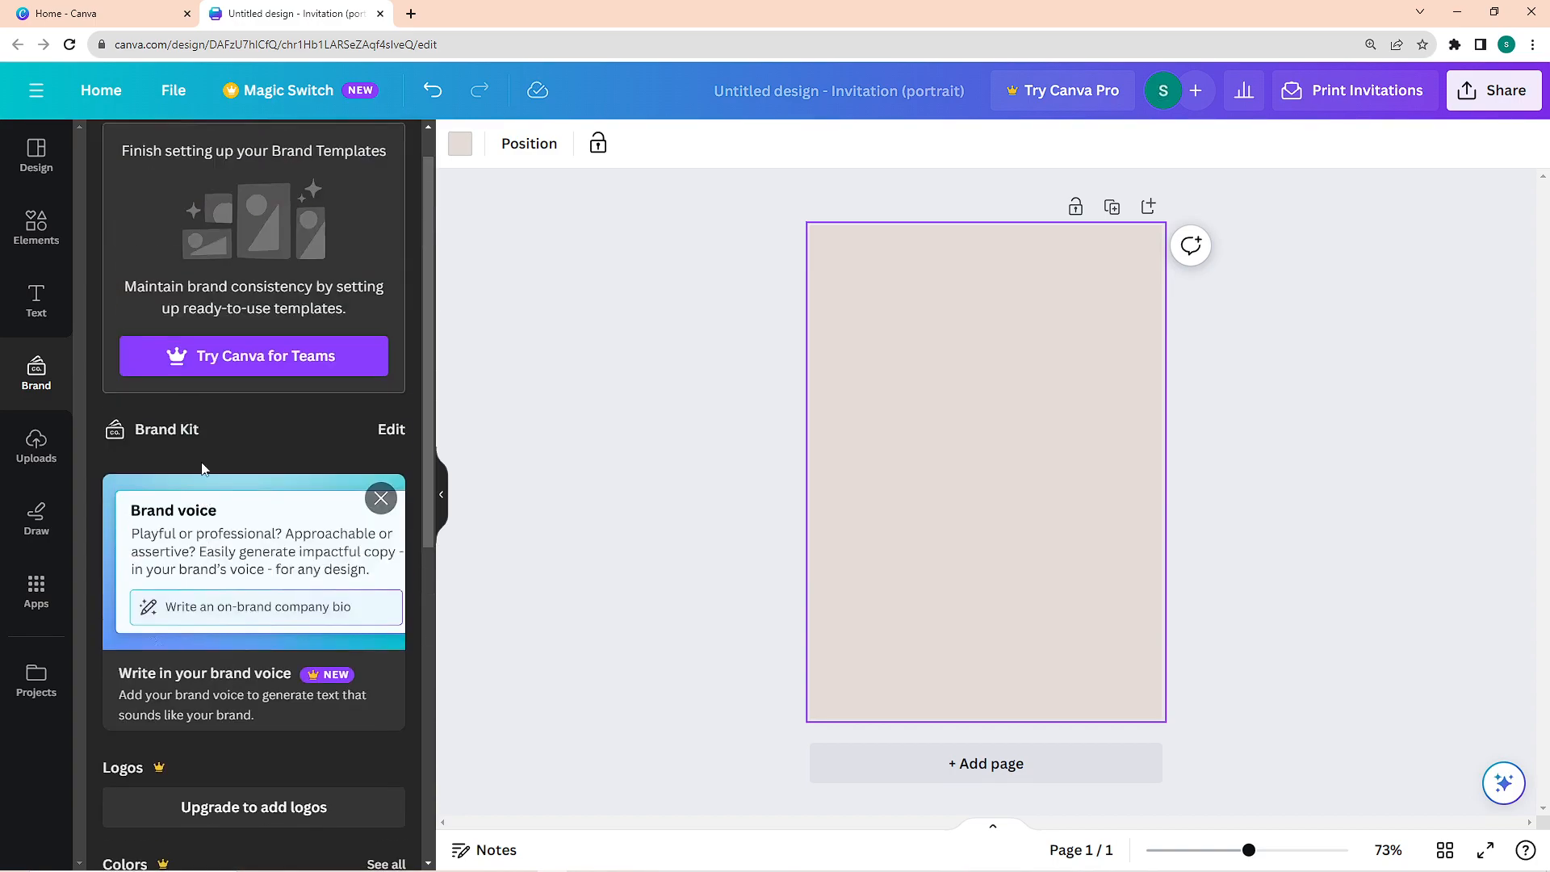
left_click(39, 461)
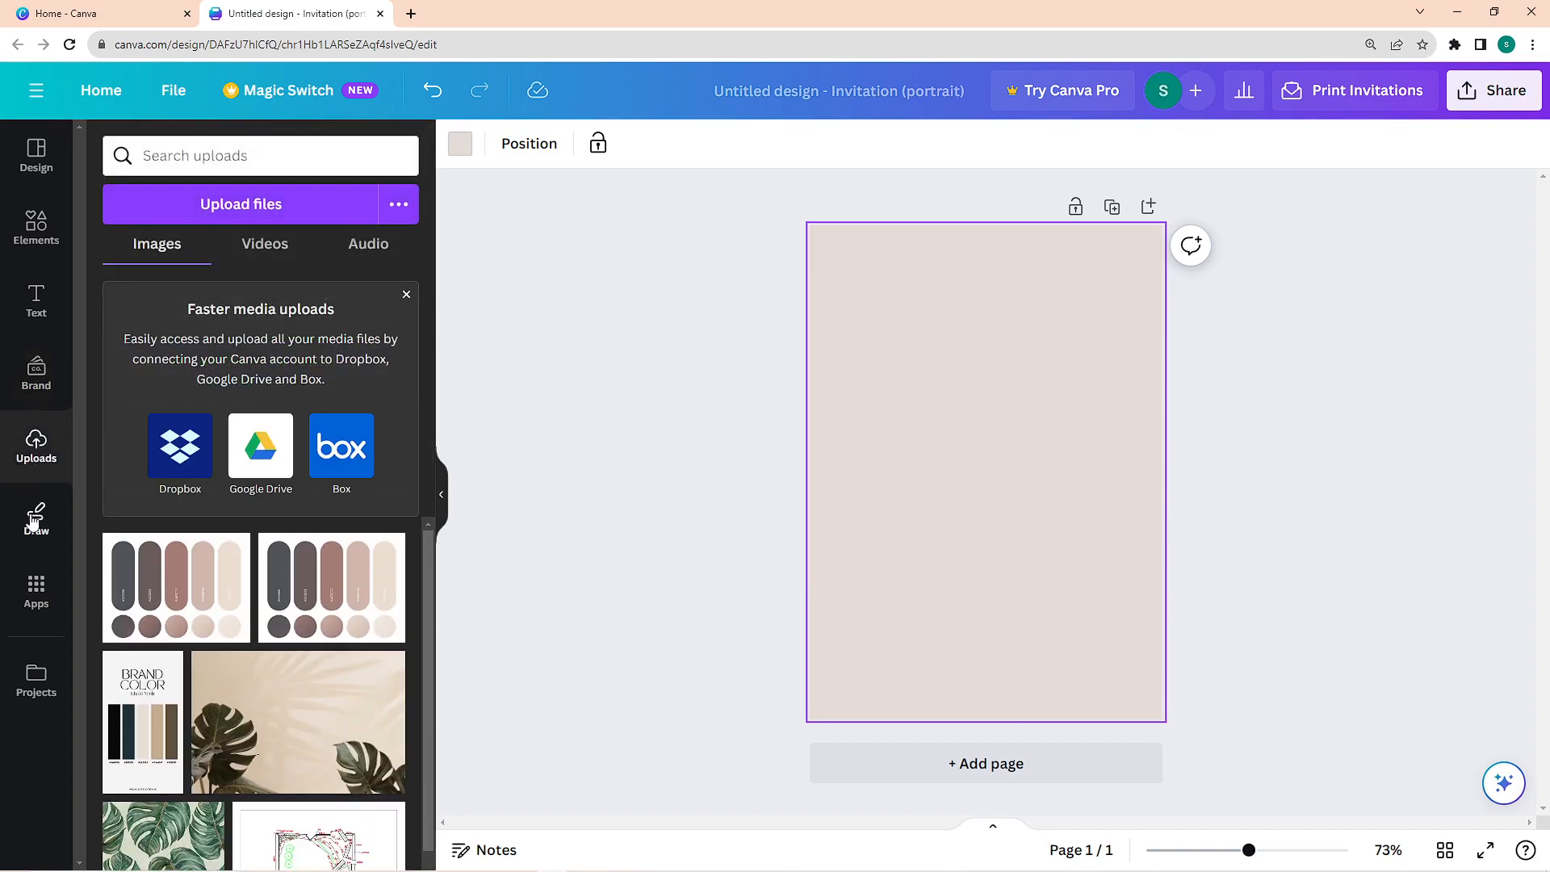
left_click(36, 519)
left_click(36, 592)
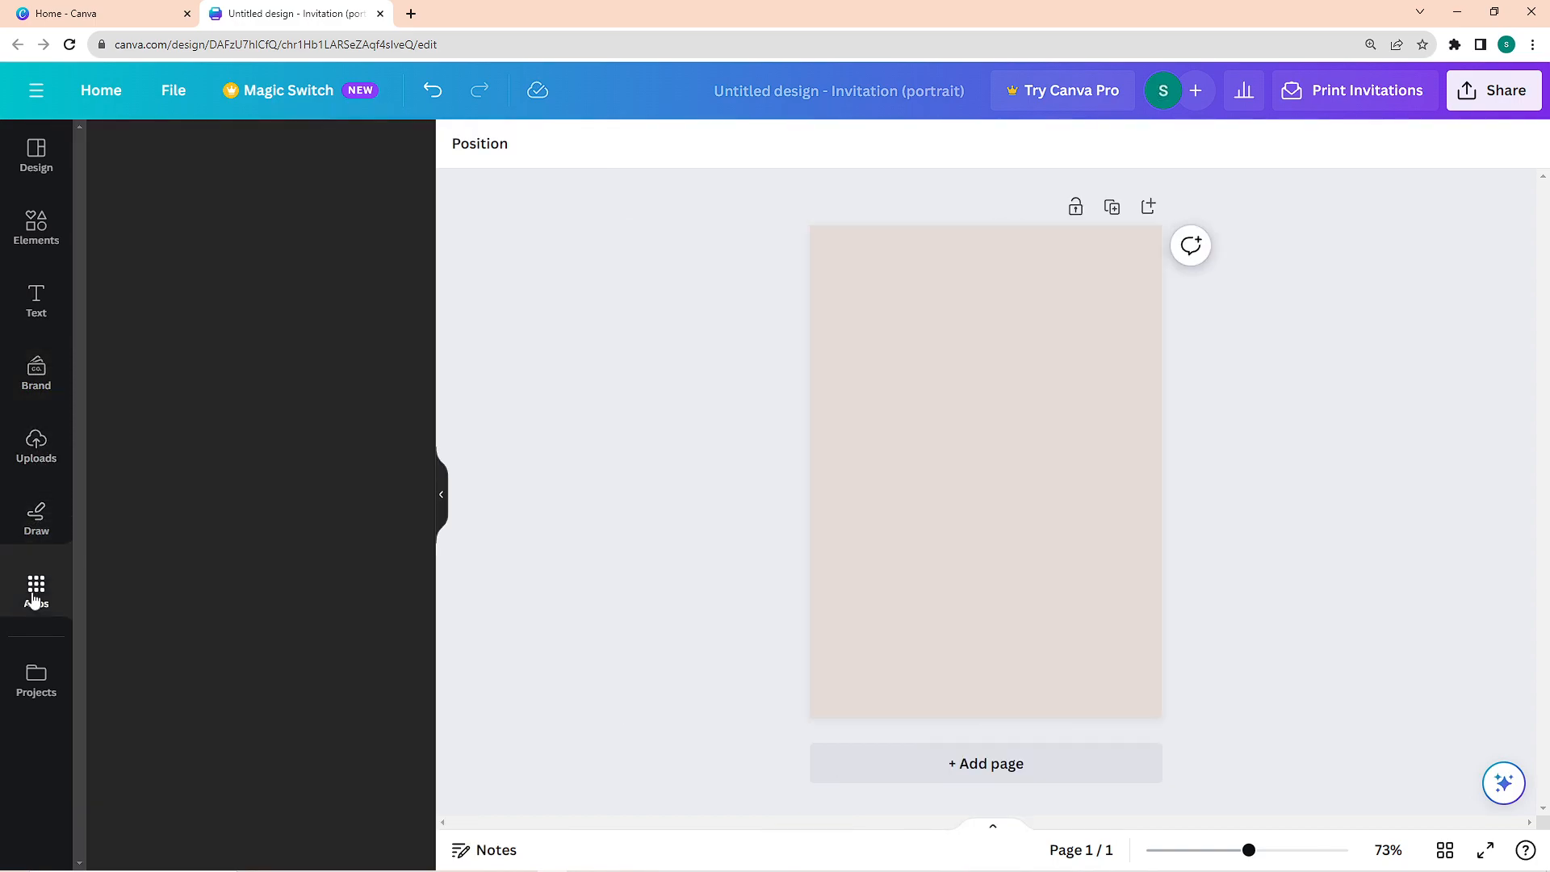
scroll(240, 457, "down", 12)
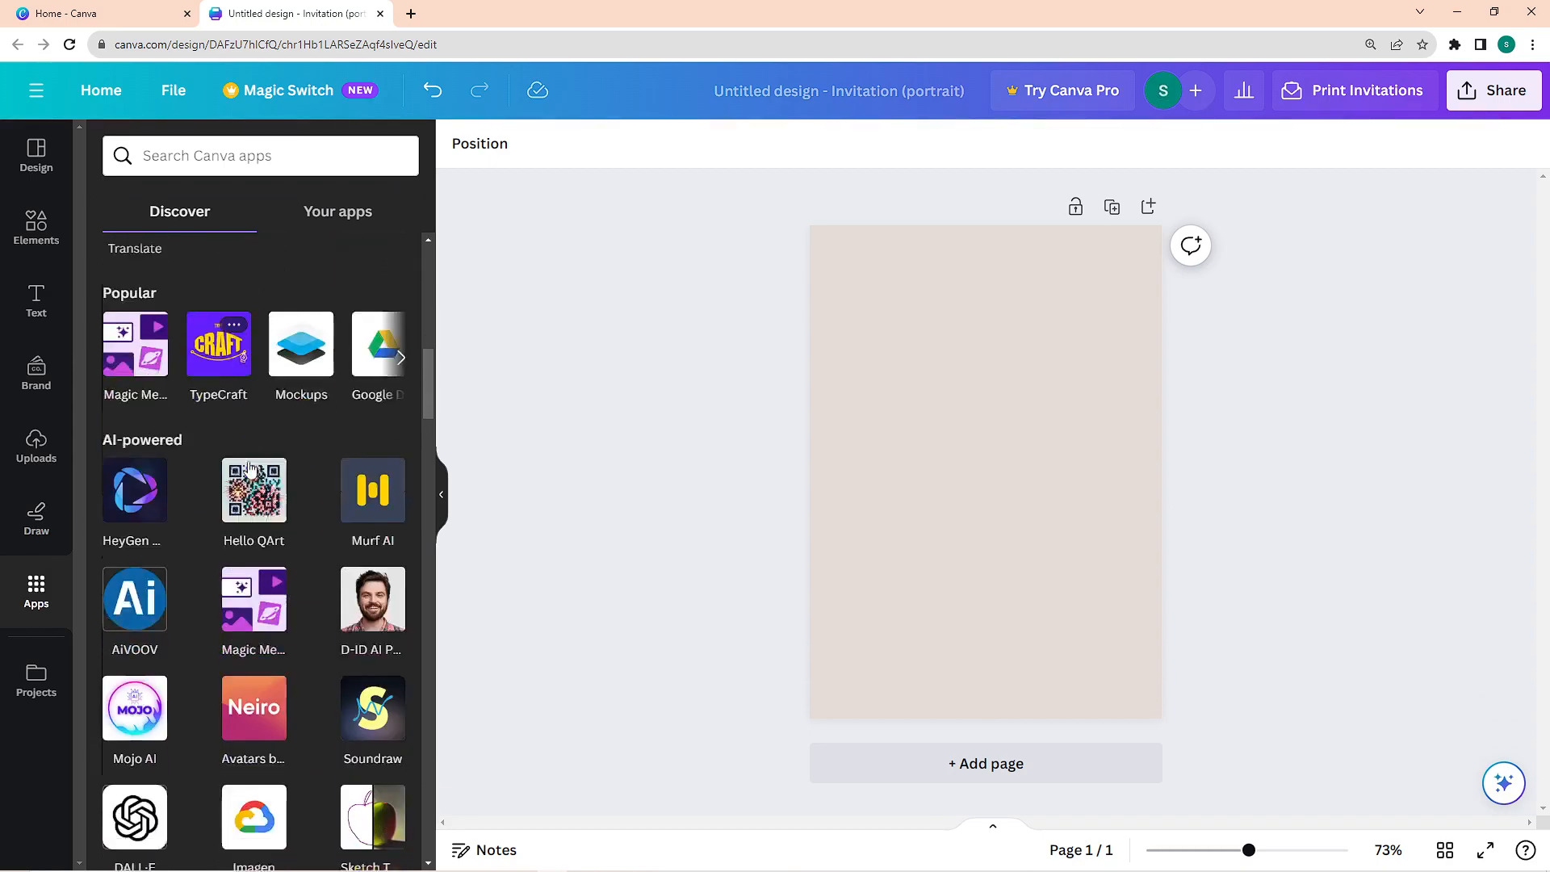
scroll(214, 441, "down", 2)
left_click(36, 228)
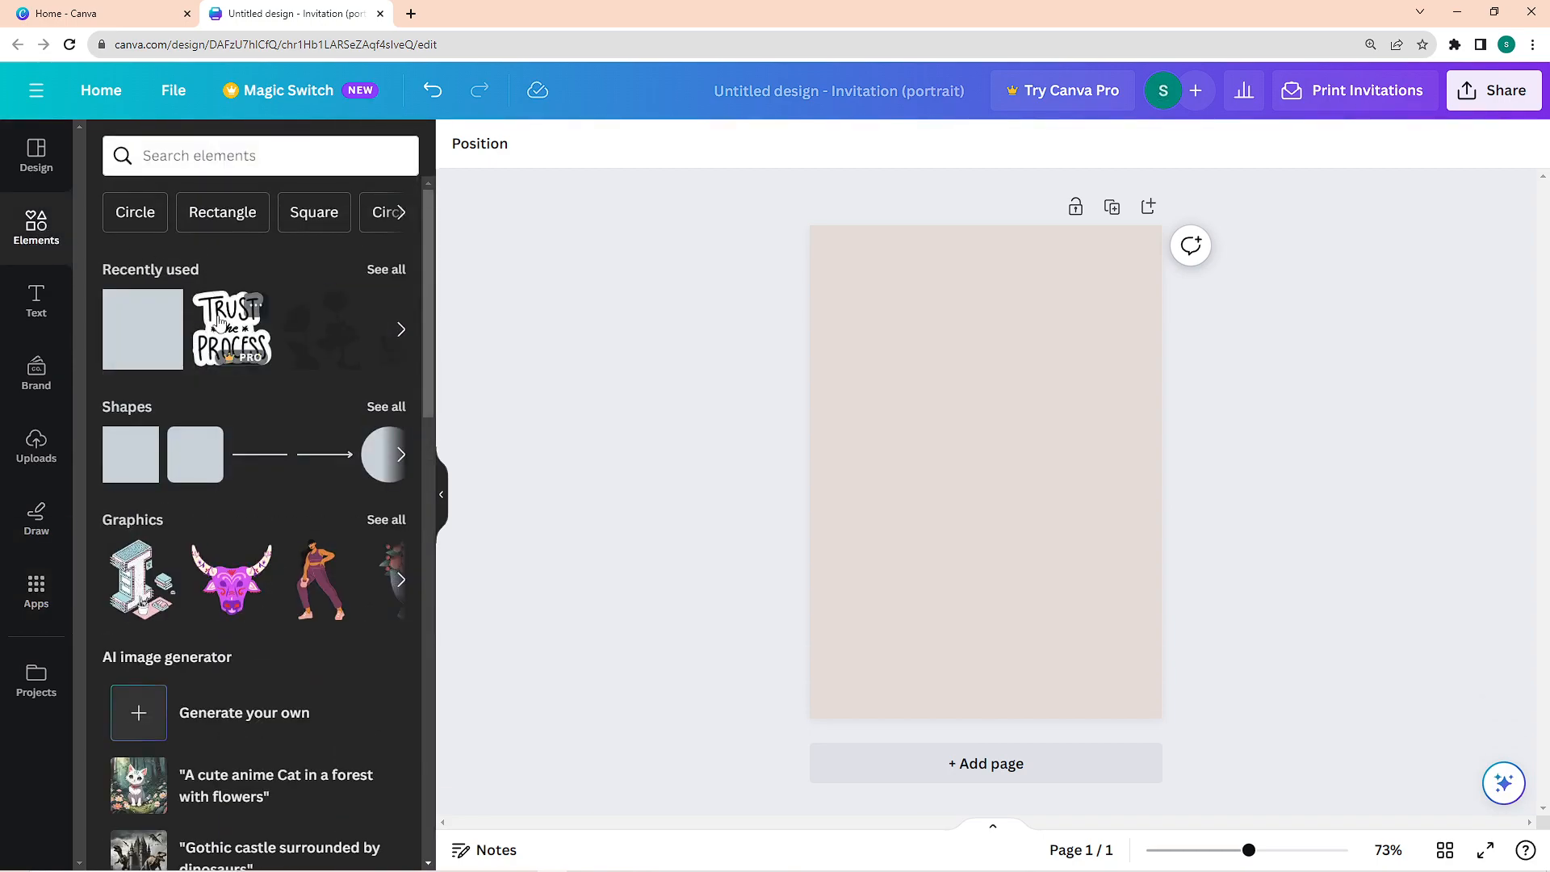
Step: Browse the elements library's graphics collections and return to its beginning
scroll(162, 380, "down", 9)
scroll(160, 337, "down", 5)
scroll(165, 375, "down", 6)
scroll(174, 368, "down", 8)
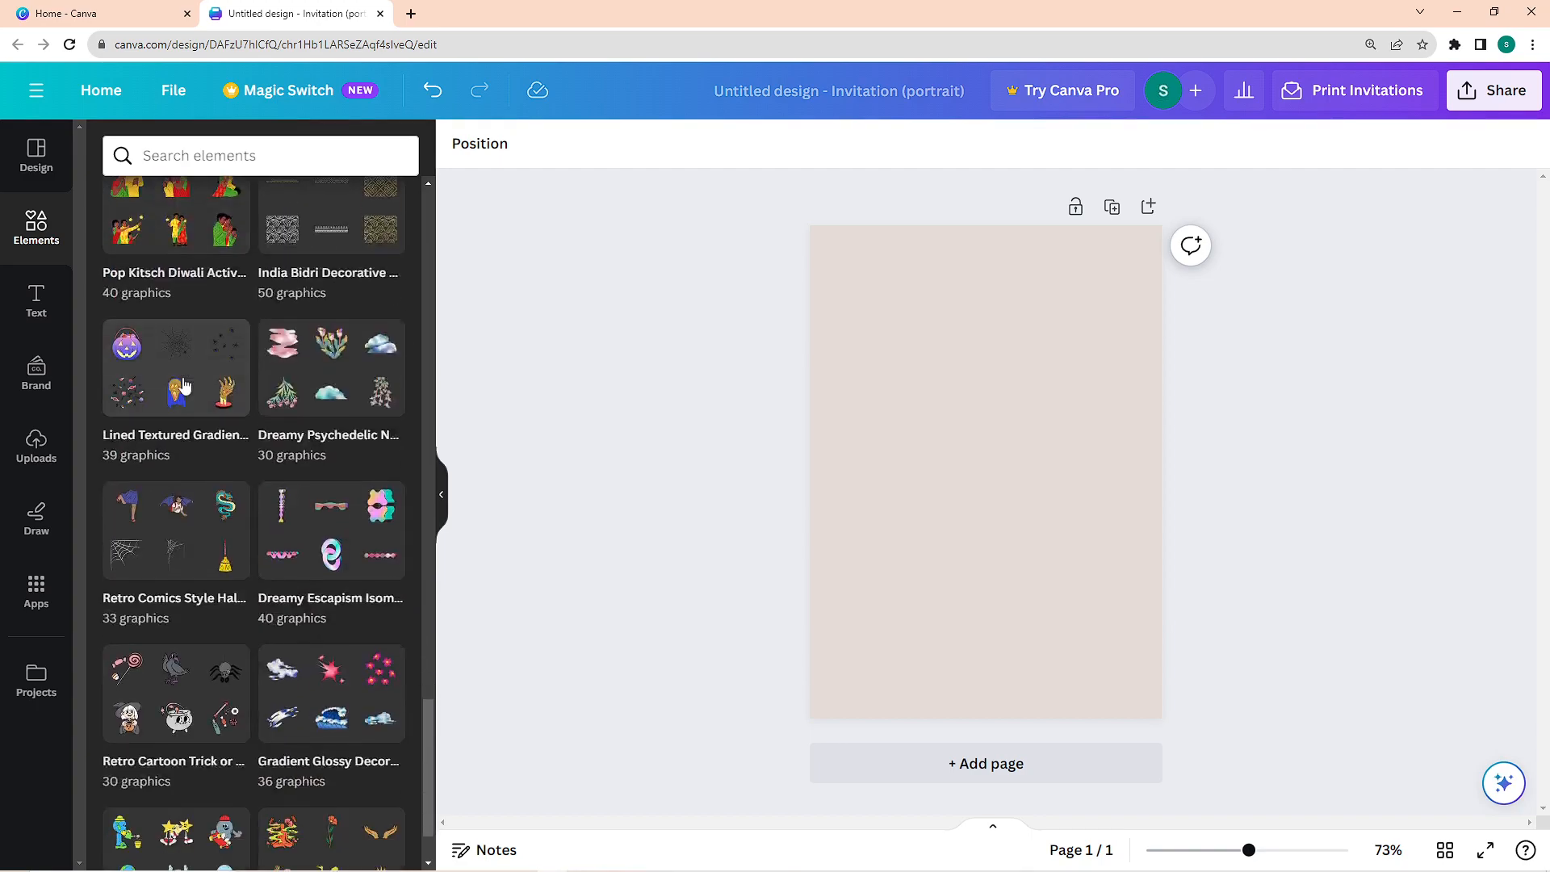
scroll(184, 386, "down", 4)
scroll(184, 420, "down", 8)
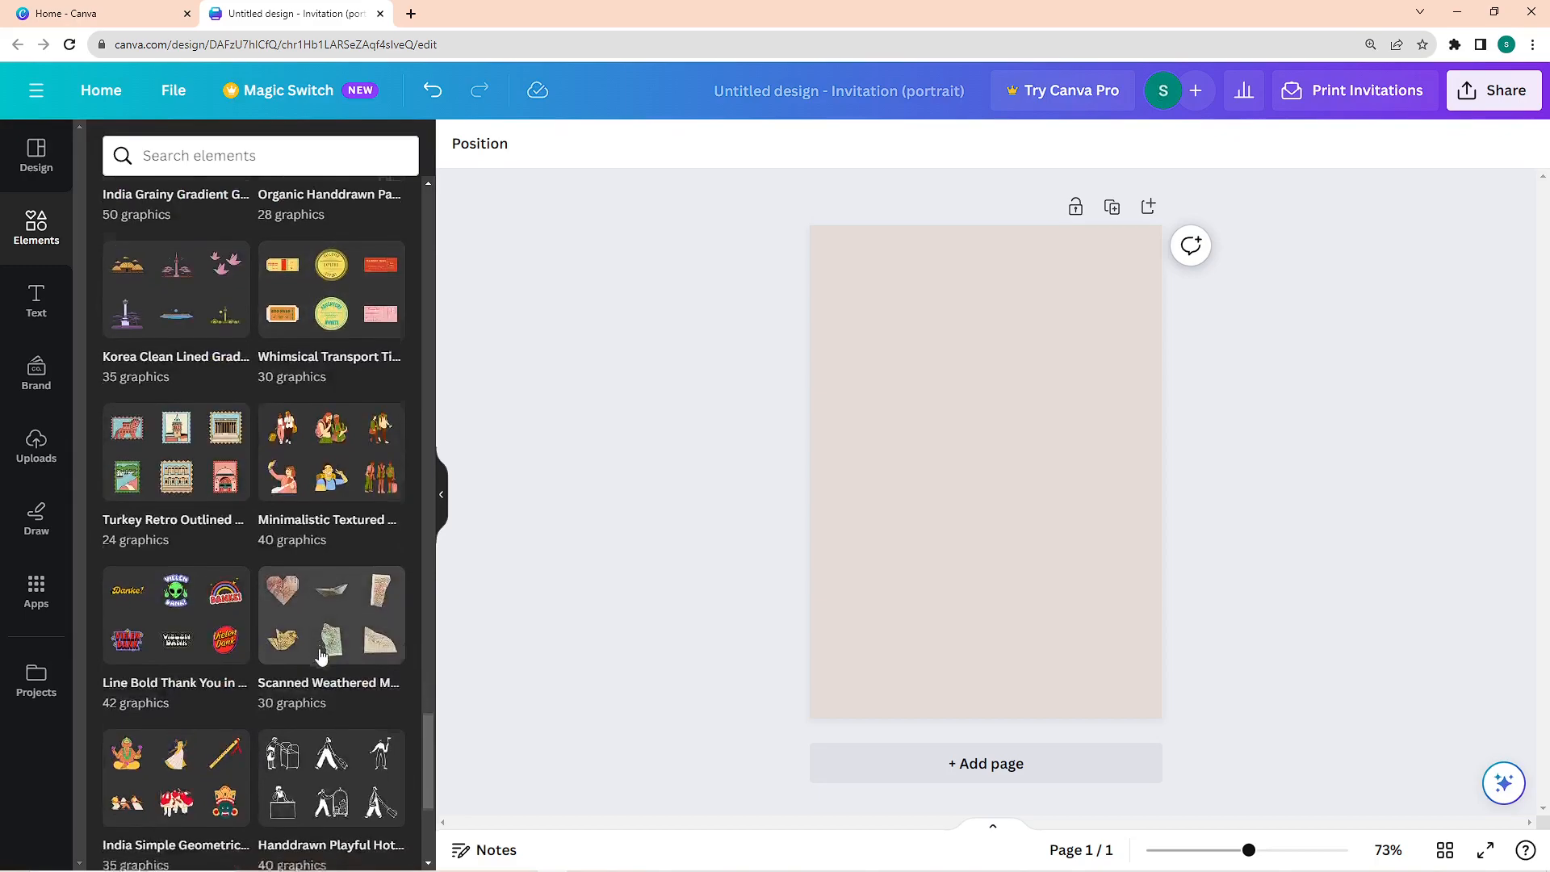
left_click_drag(426, 762, 439, 218)
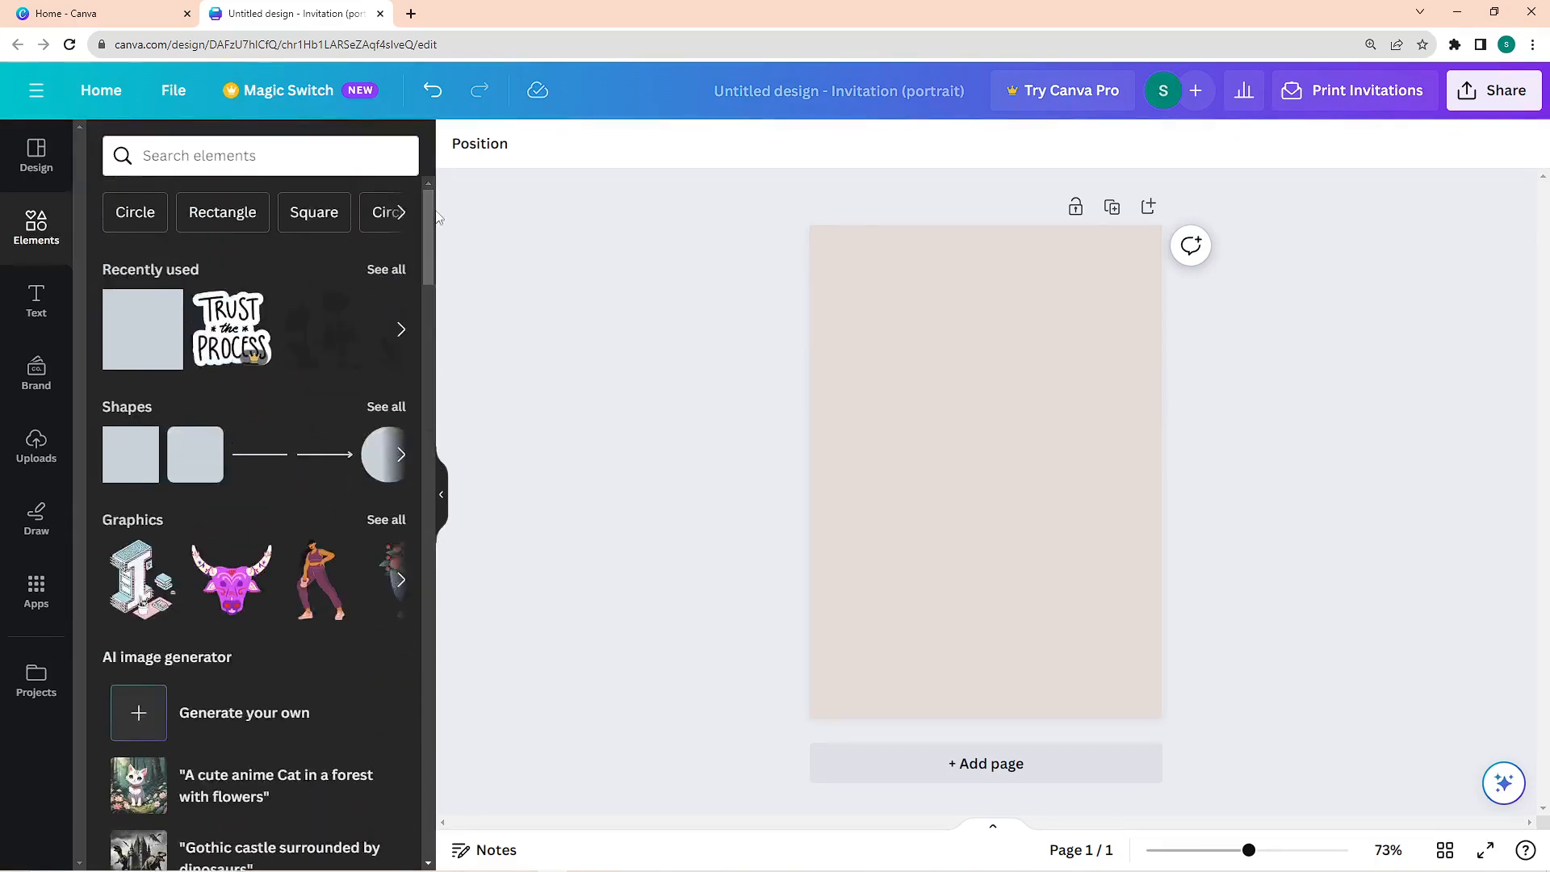
Step: Search the elements for "flower" and show all matching graphics
left_click(350, 159)
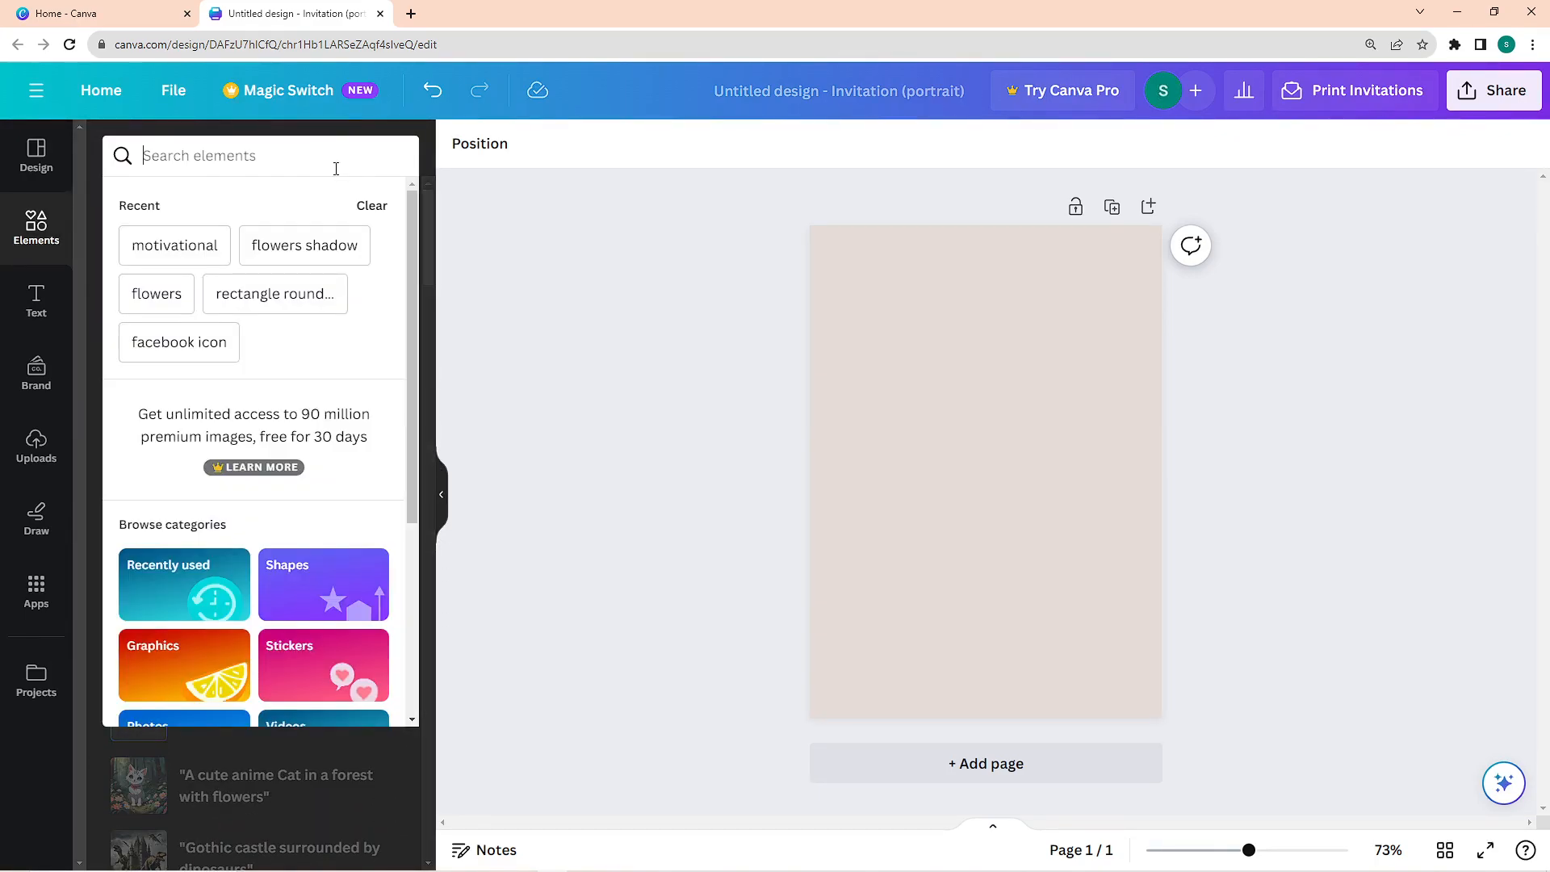
type("flower")
key("Return")
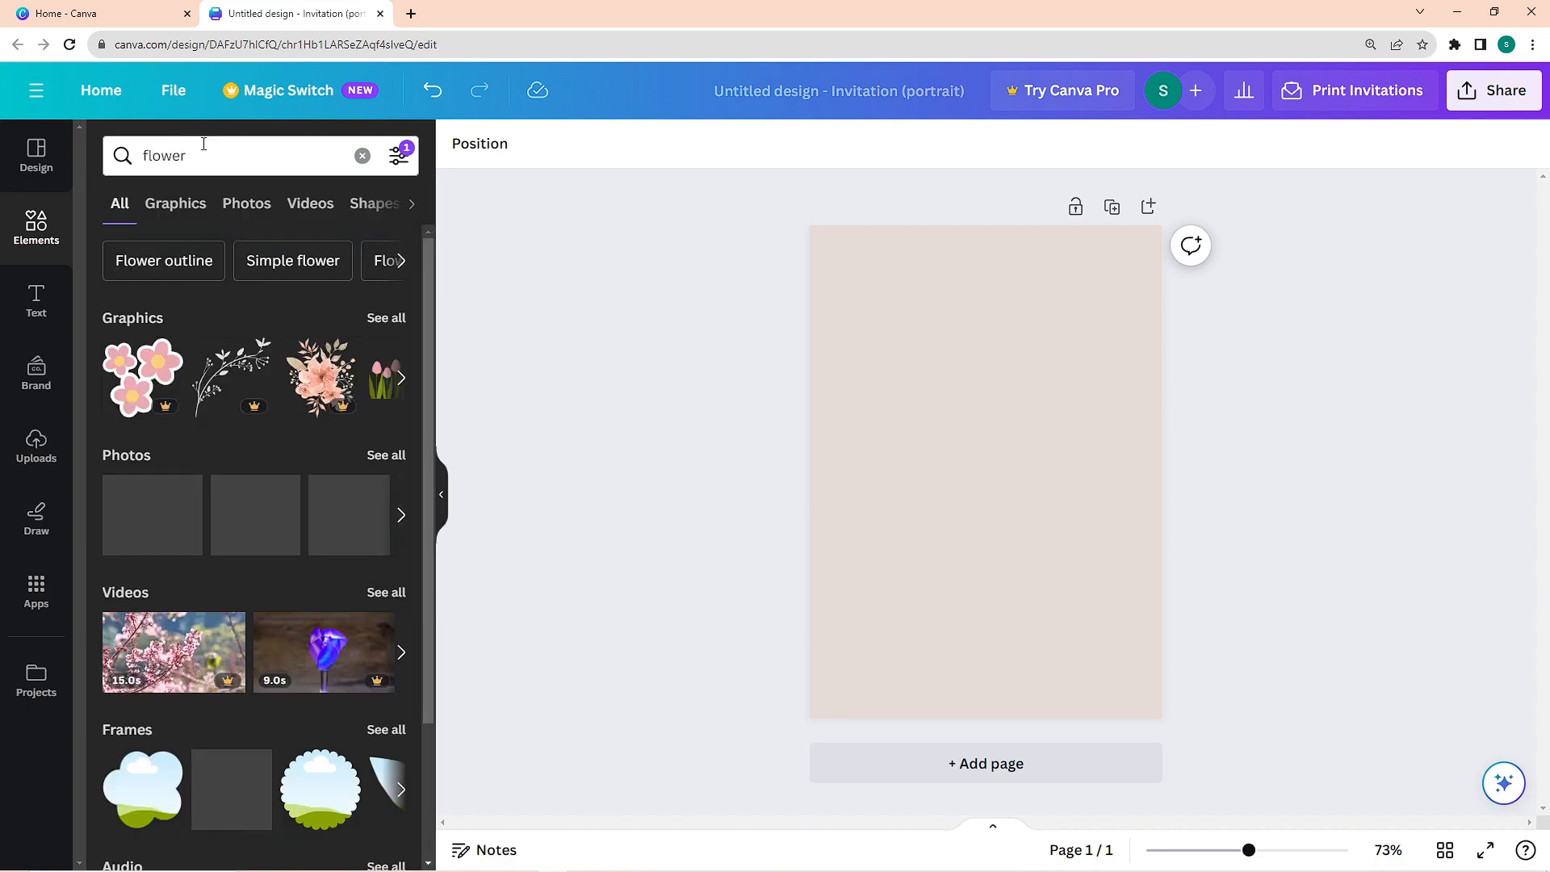
left_click(383, 319)
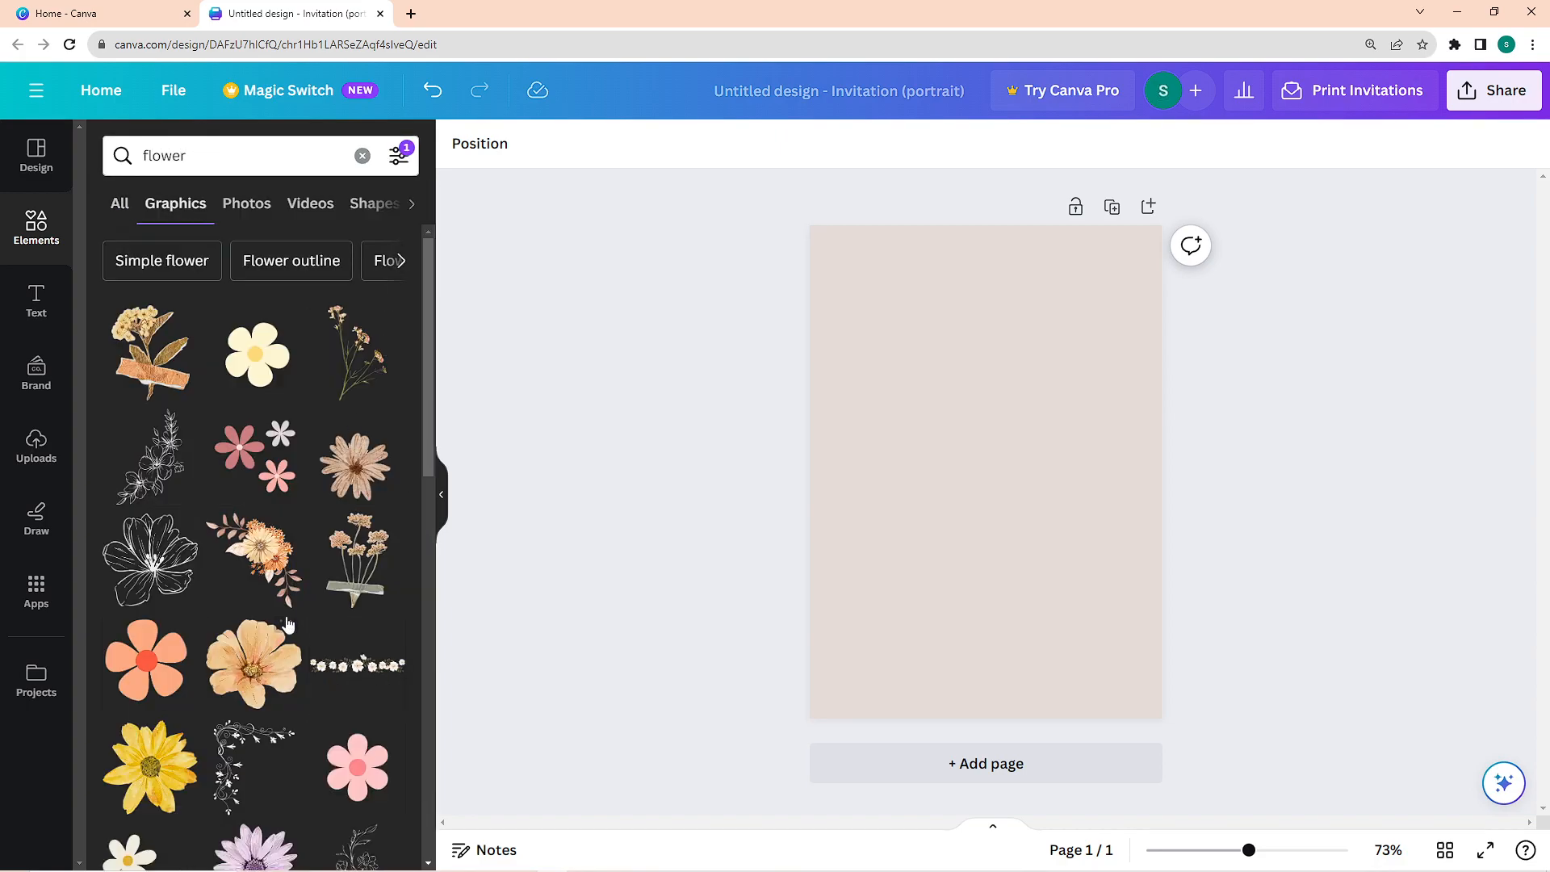
Step: Add the line-drawn open flower graphic and shrink it into the page's lower right corner
scroll(300, 596, "down", 3)
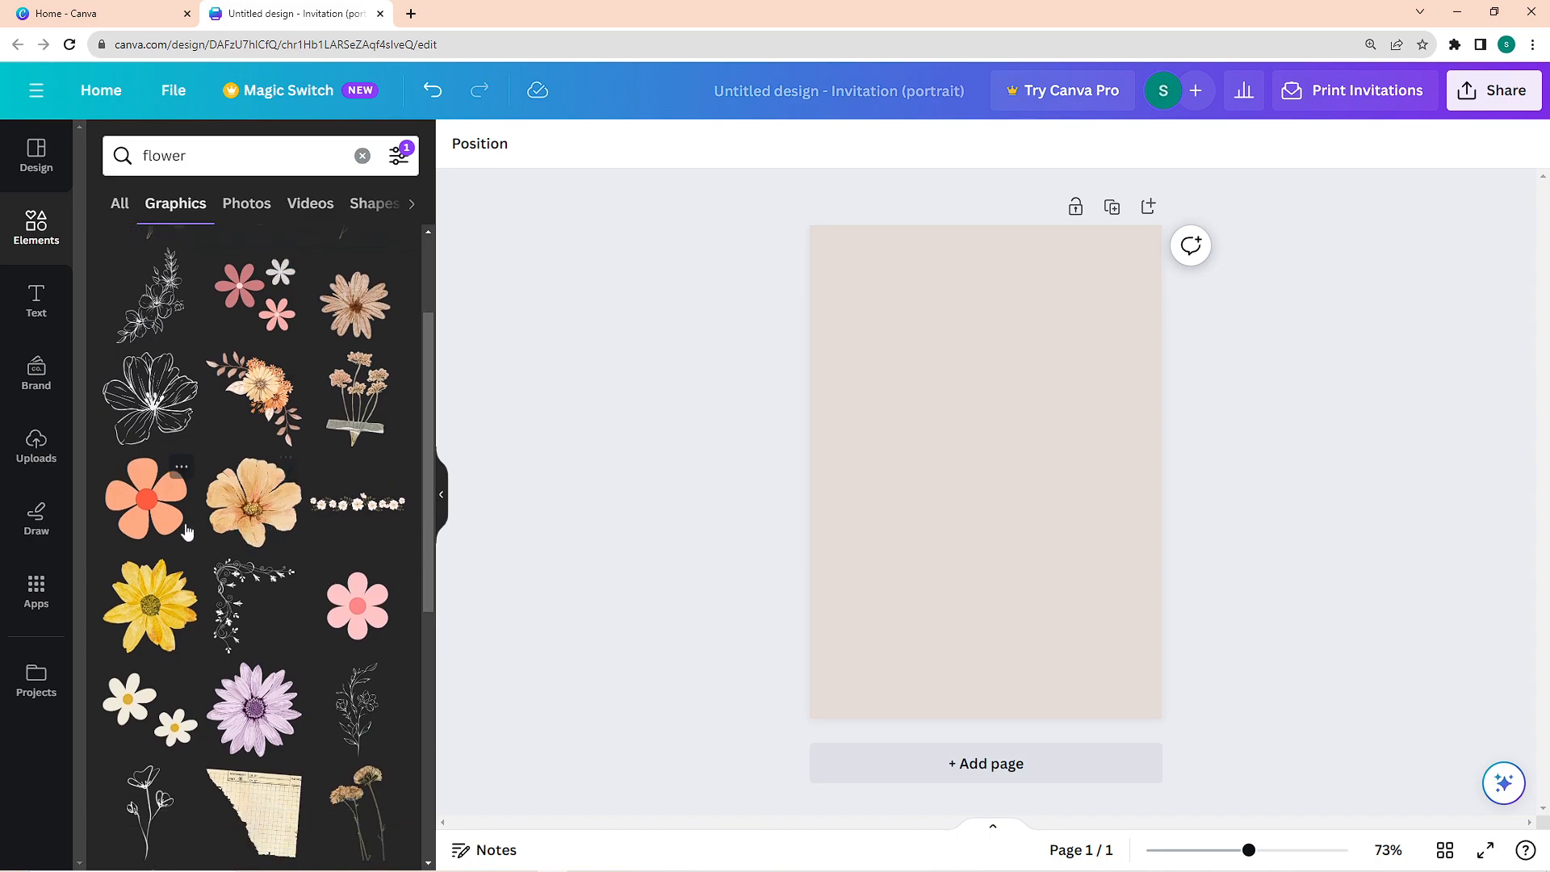
left_click(164, 390)
left_click_drag(986, 474, 1069, 625)
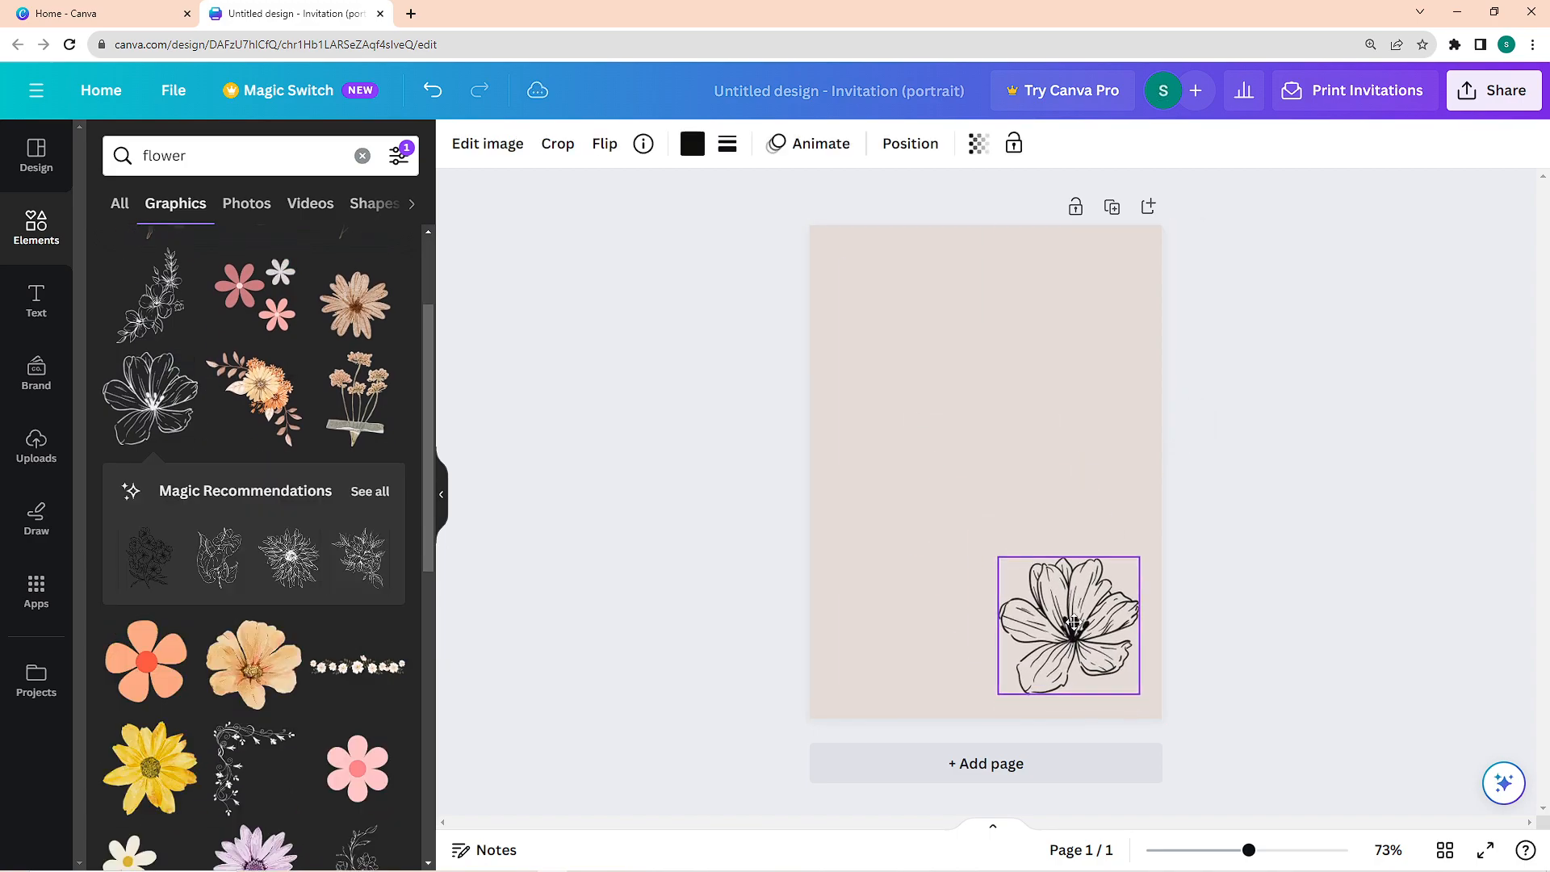
left_click_drag(999, 558, 1077, 637)
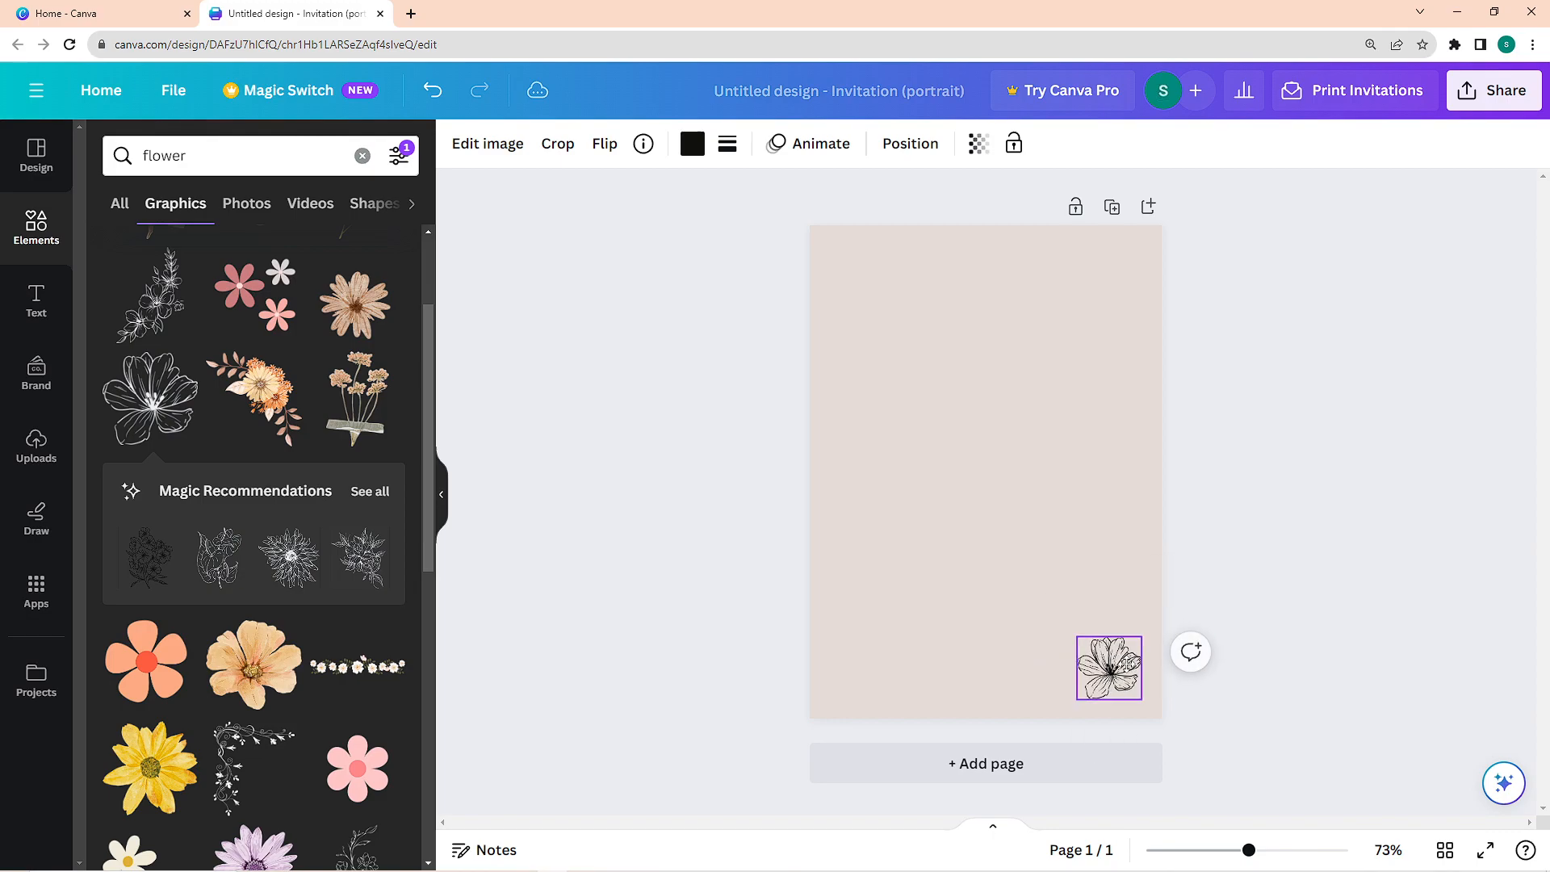
Step: Recolour the flower outline from black to a custom off-white colour
left_click(691, 145)
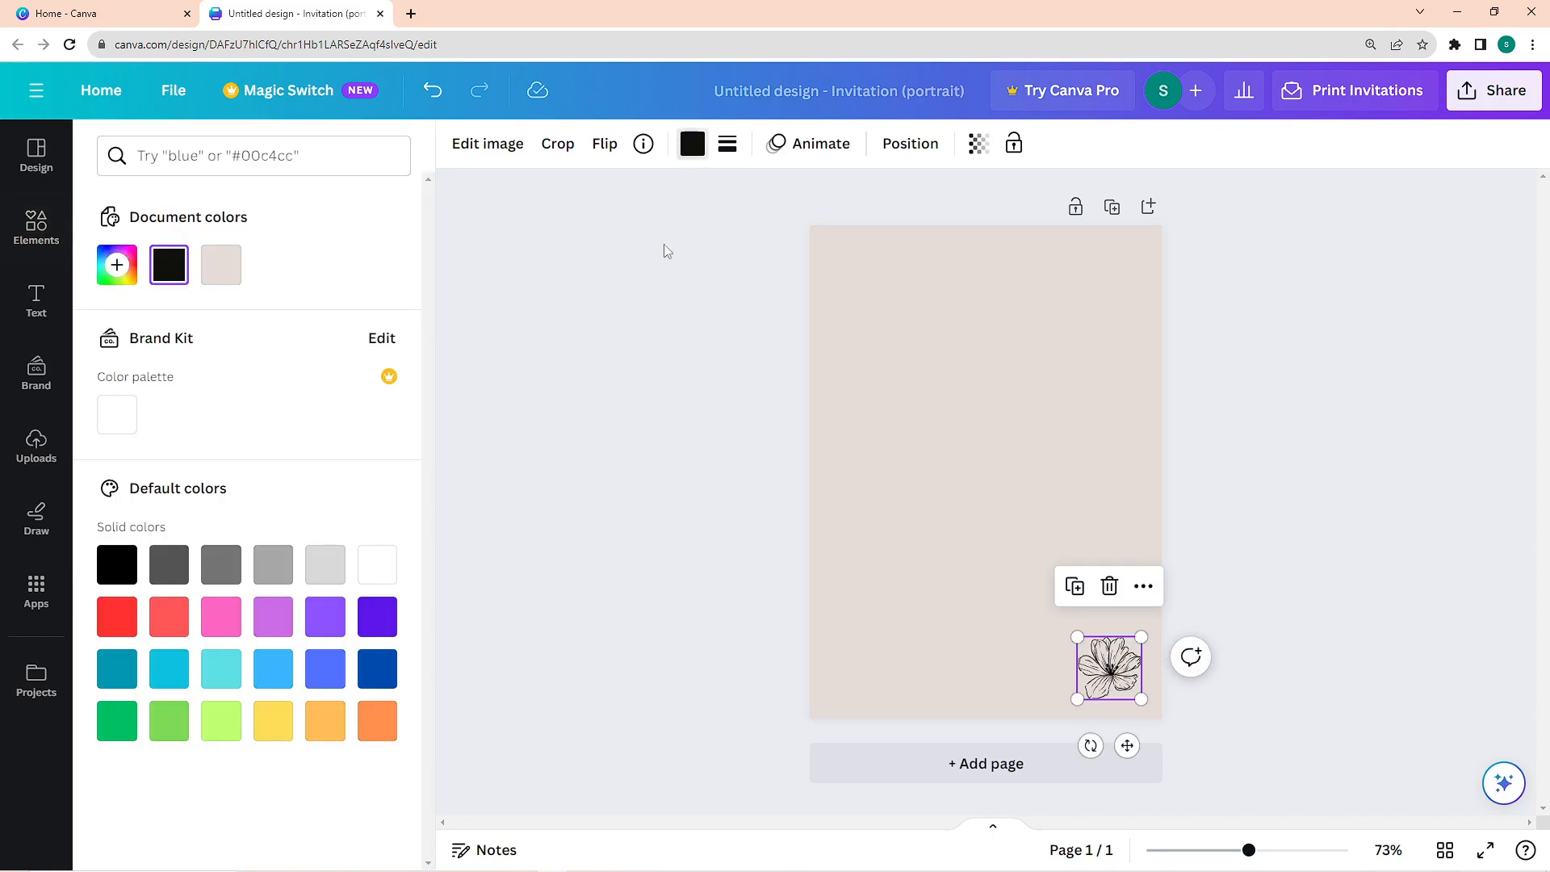
left_click(117, 265)
key("Escape")
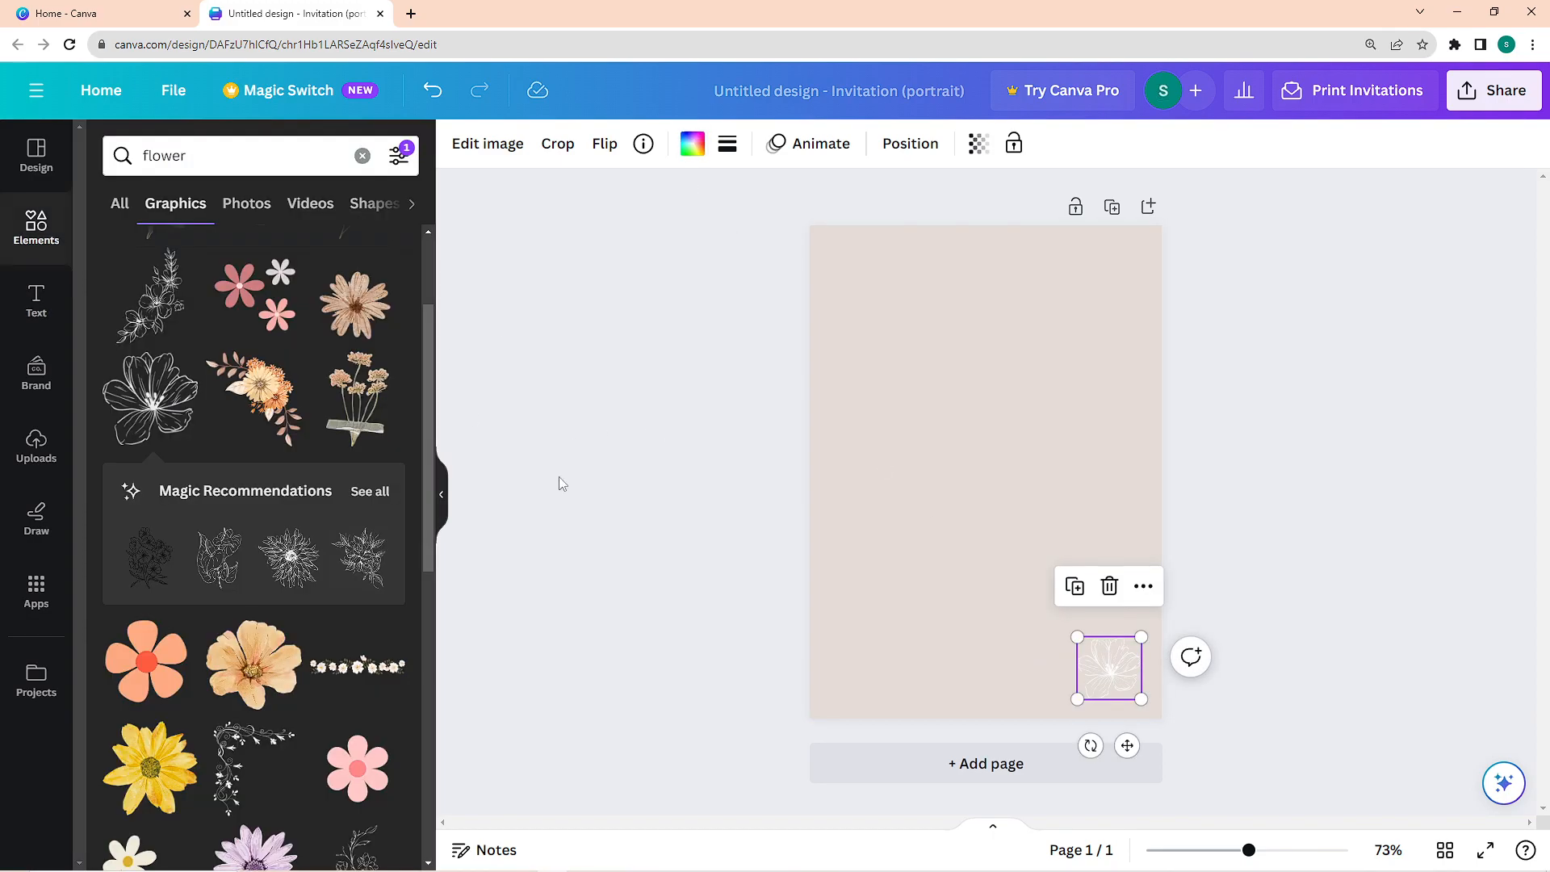
Step: Add a heading reading "01", "01" and "23" on three lines and set its font to Maharlika
left_click(28, 305)
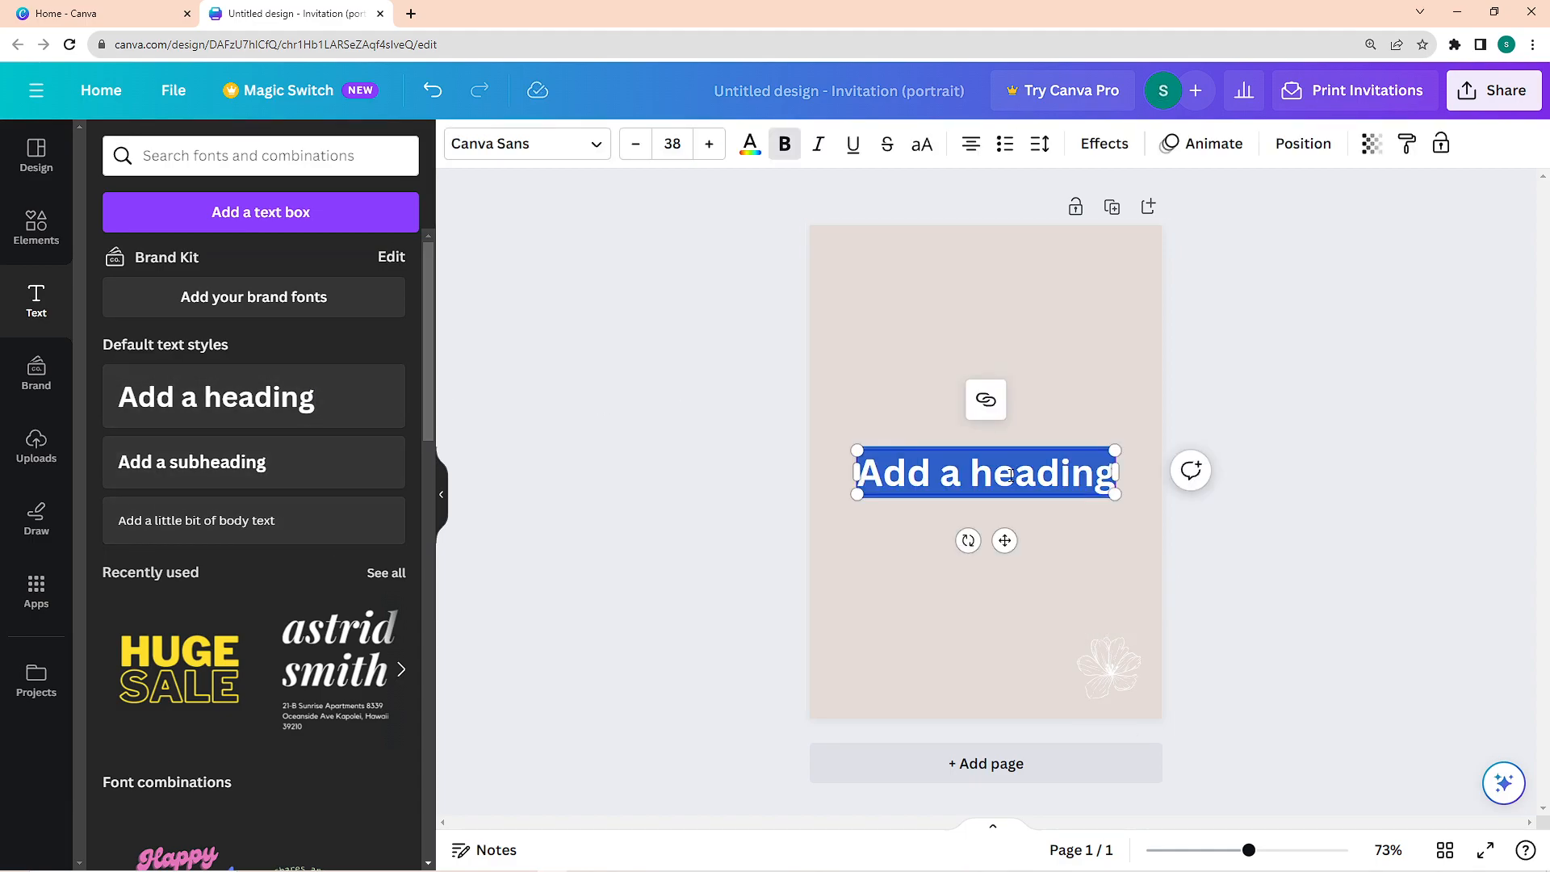
type("01 01")
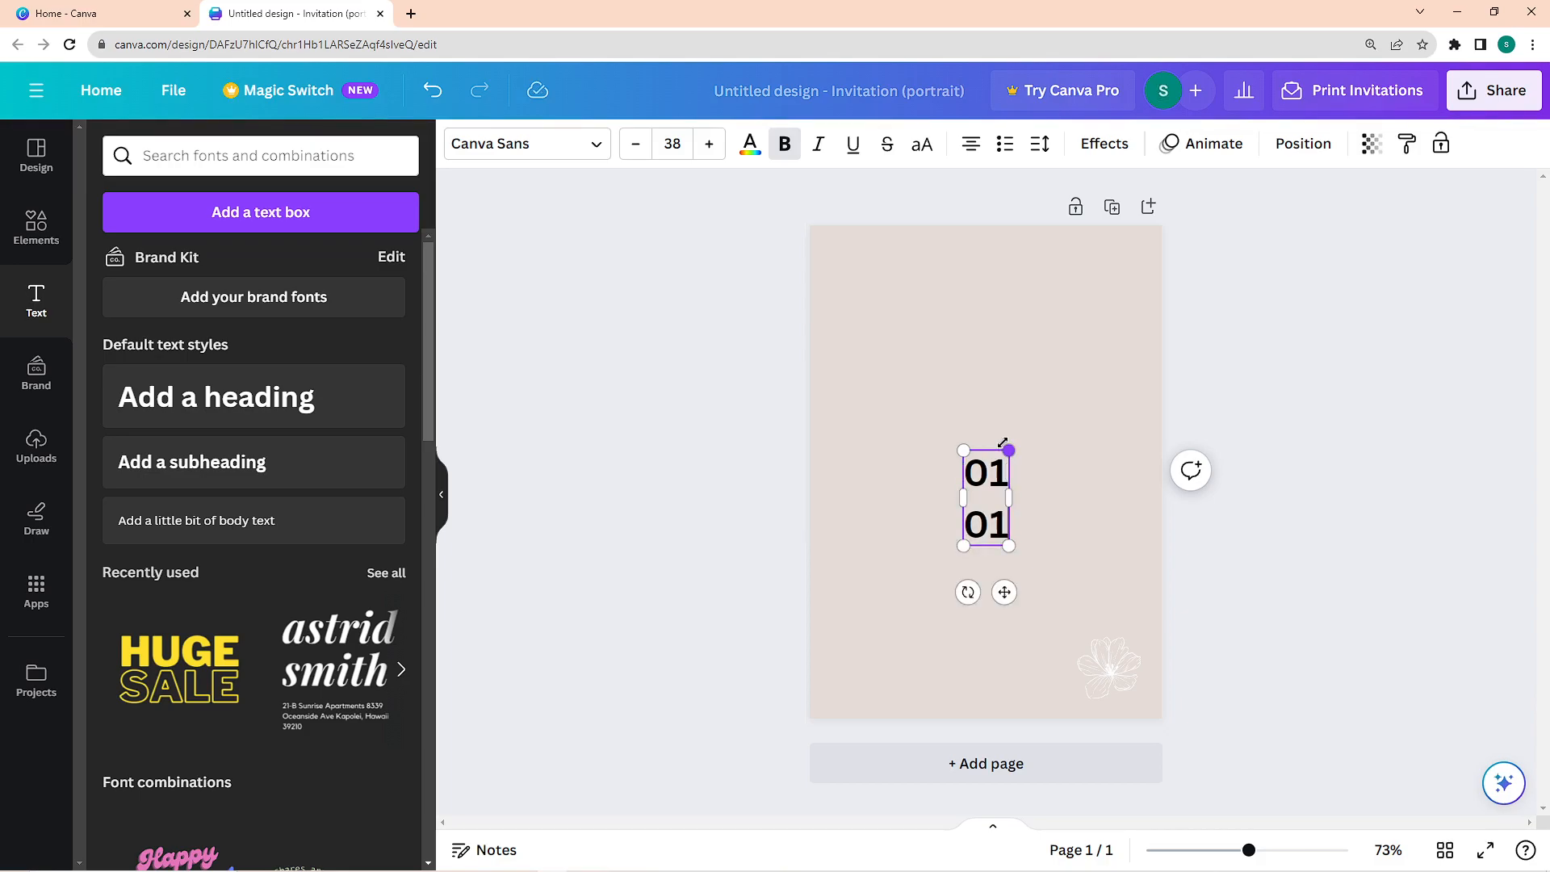
type("23")
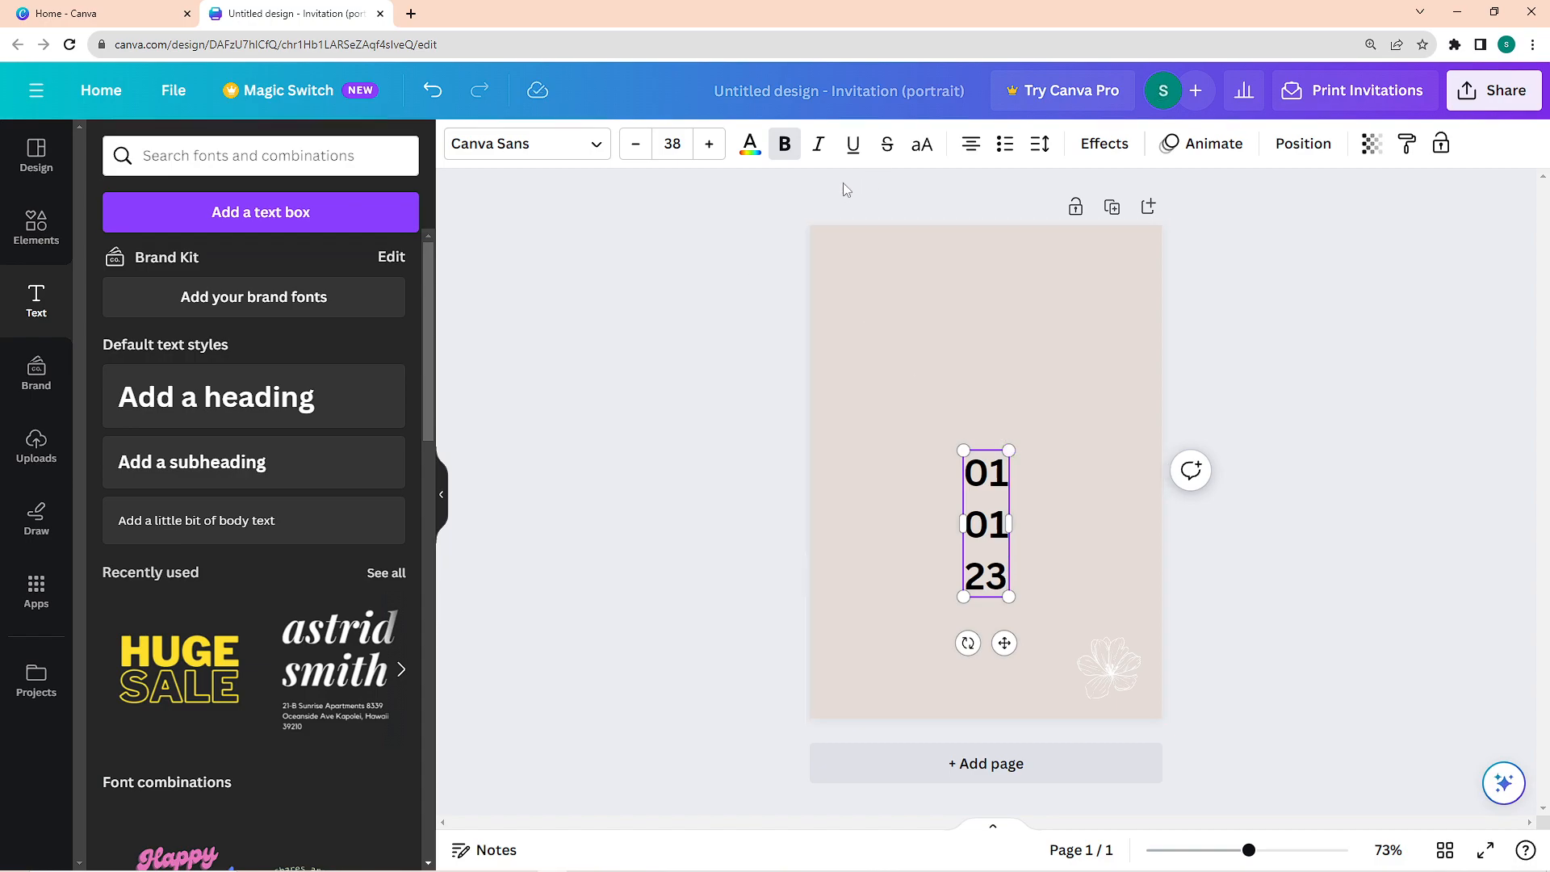
key("ctrl+a")
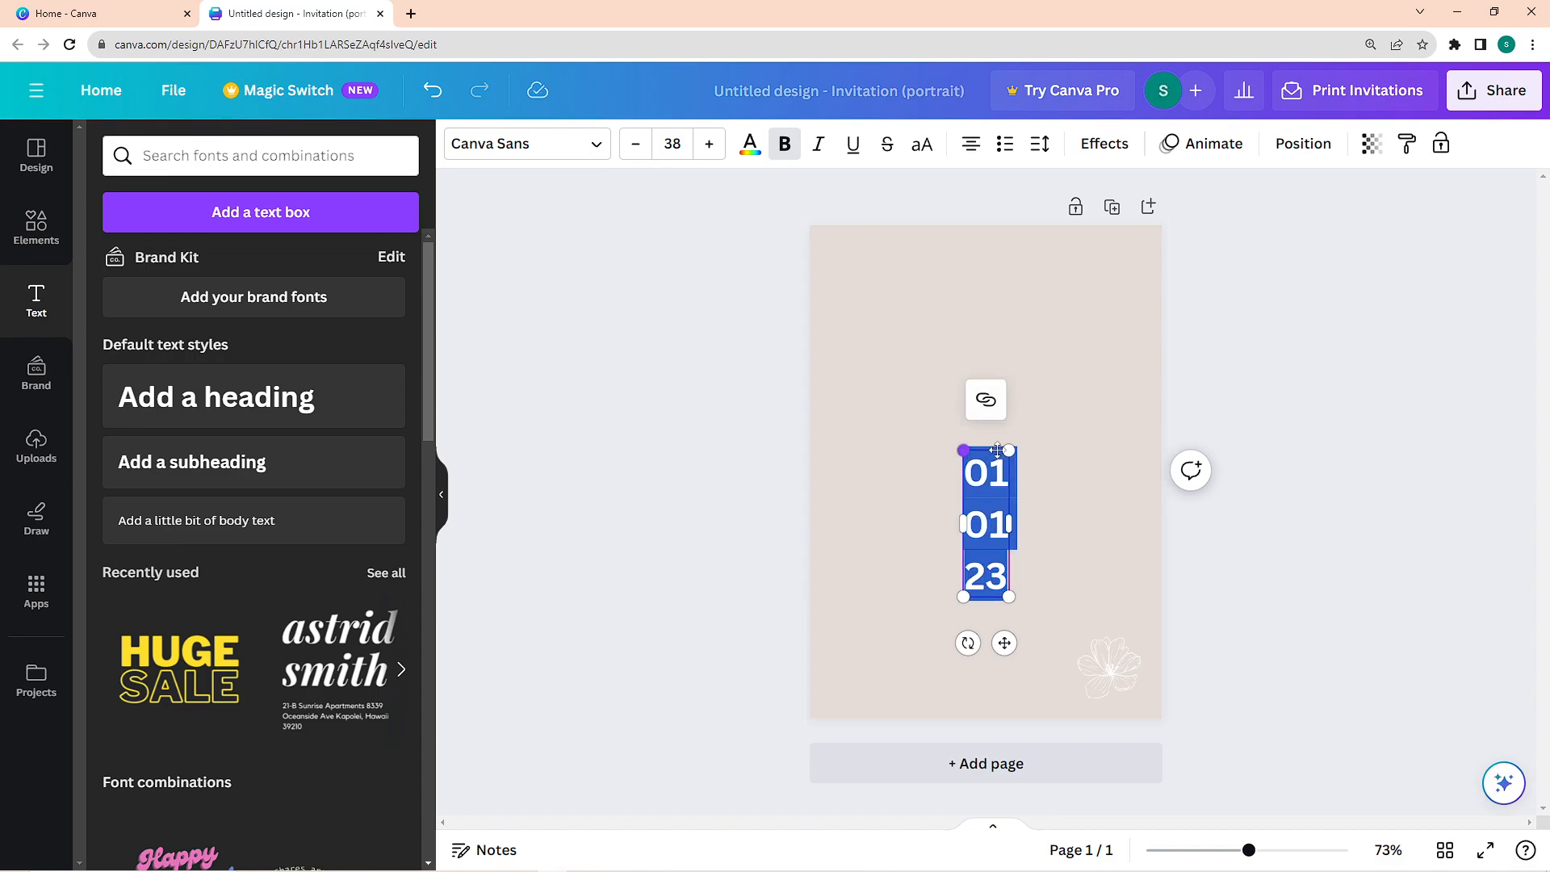
left_click(598, 147)
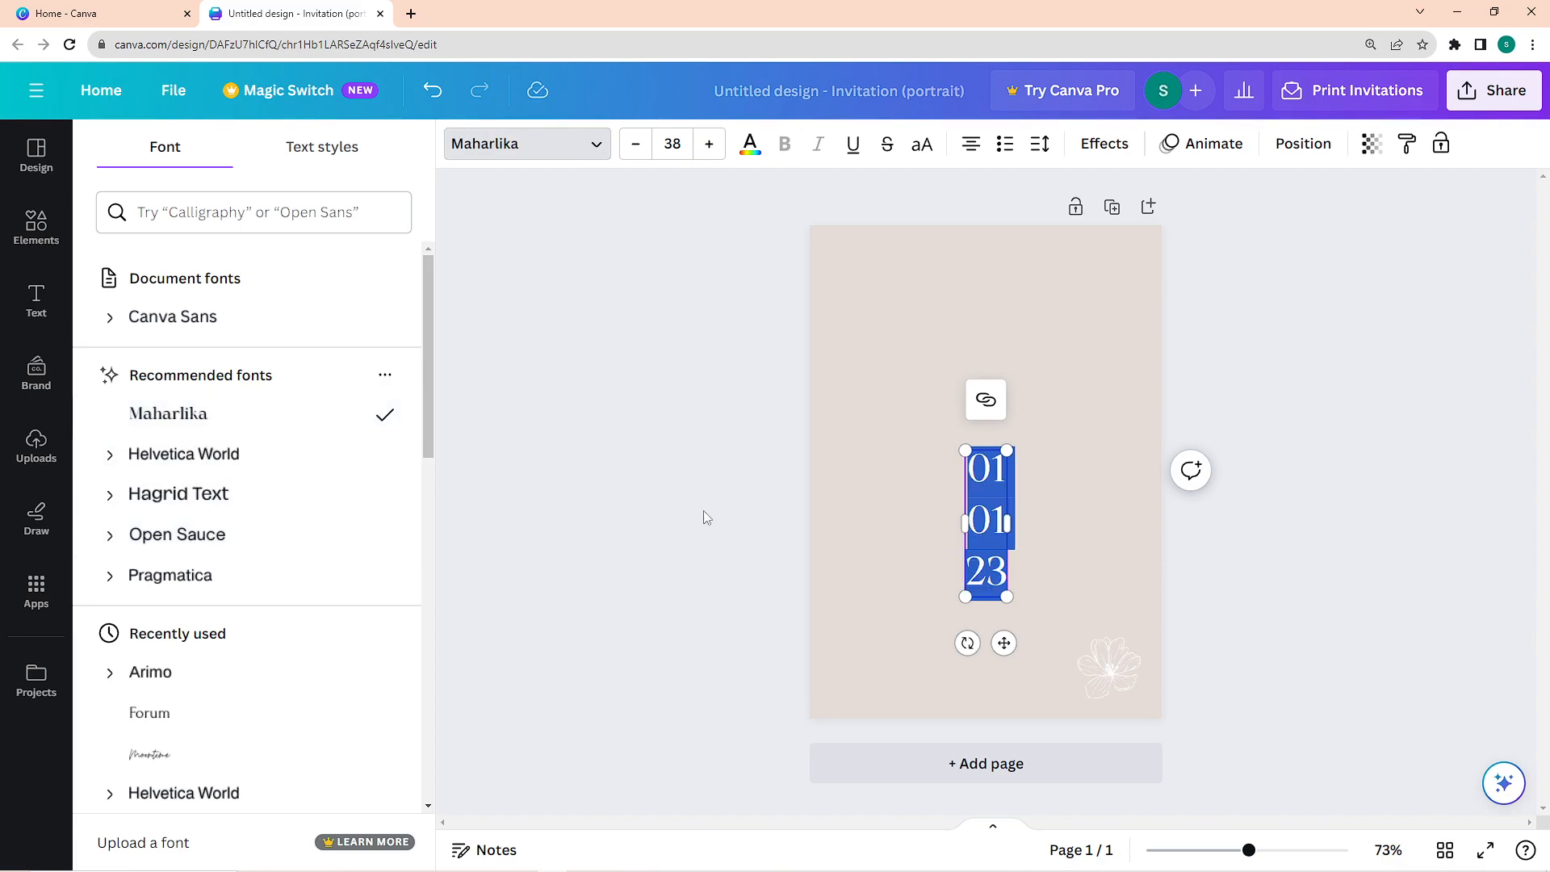
left_click(928, 457)
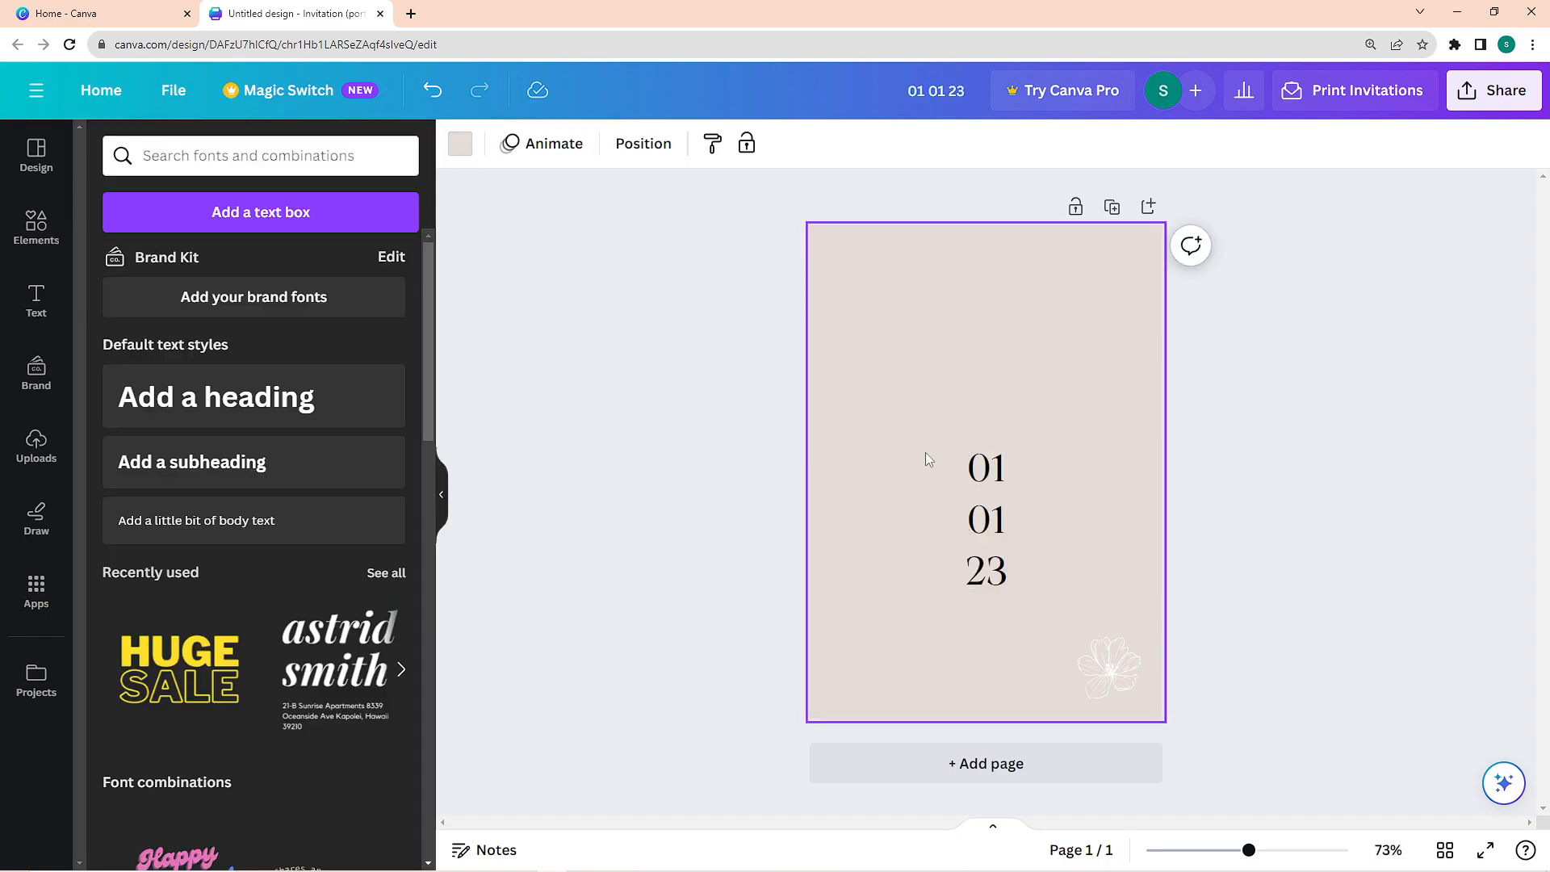
Step: Enlarge the three-line date text to a font size of about 96.7 and place it mid-page
left_click(973, 525)
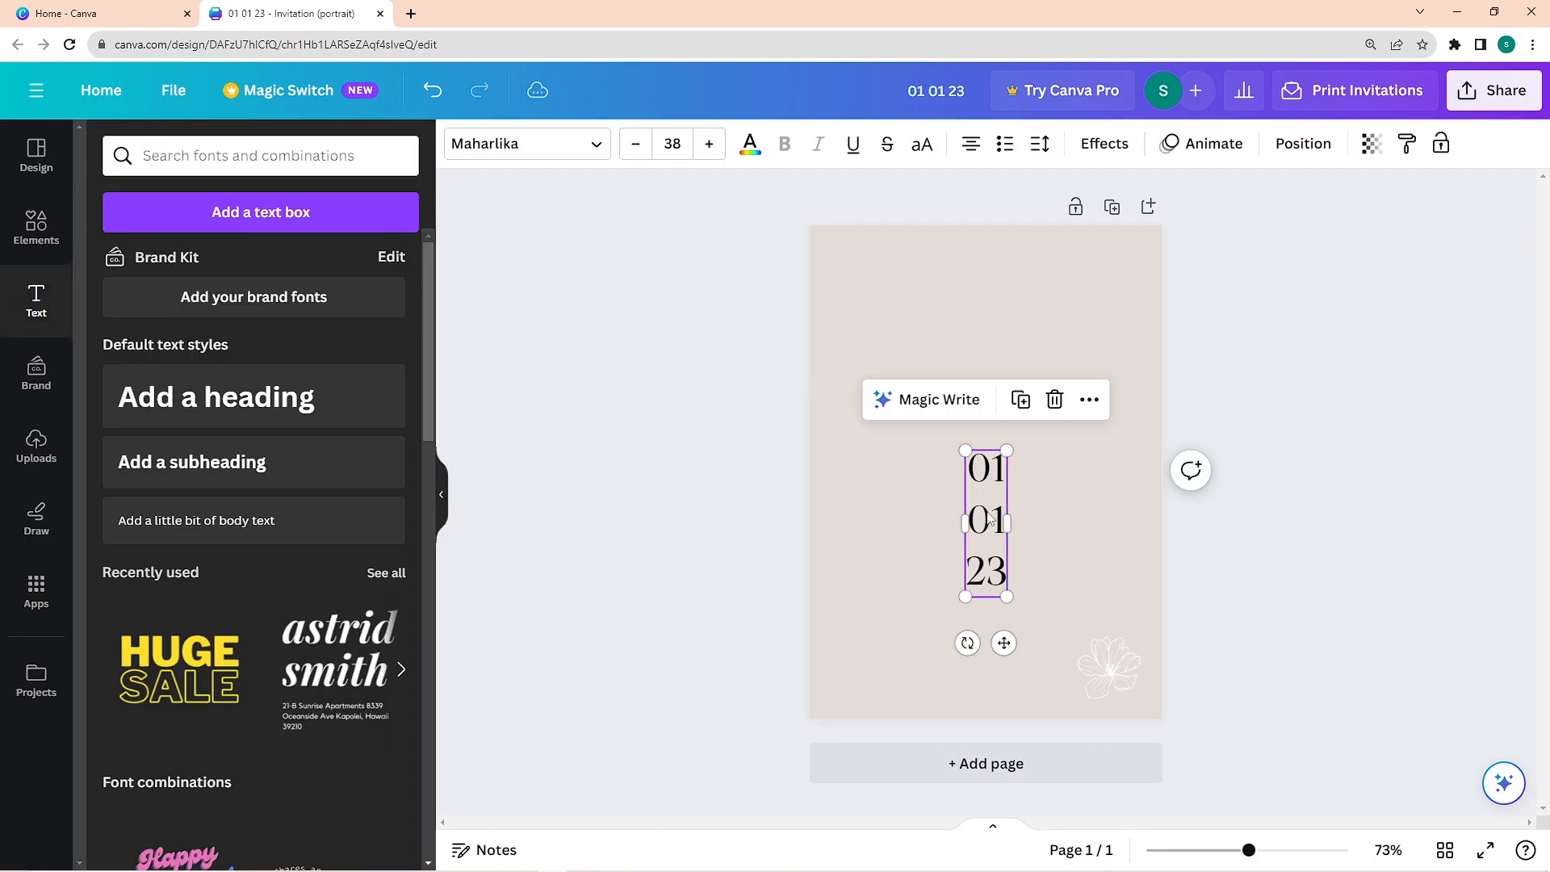
left_click(709, 144)
left_click(709, 144)
left_click(709, 144)
left_click(709, 143)
left_click(709, 144)
left_click(709, 144)
left_click(709, 144)
left_click_drag(961, 450, 831, 281)
left_click_drag(981, 355, 1008, 386)
Step: Reduce the date text's line spacing to 0.87 and shift the text slightly left on the page
left_click(1039, 145)
left_click_drag(1146, 282, 1078, 281)
left_click(1159, 475)
left_click_drag(993, 443, 954, 453)
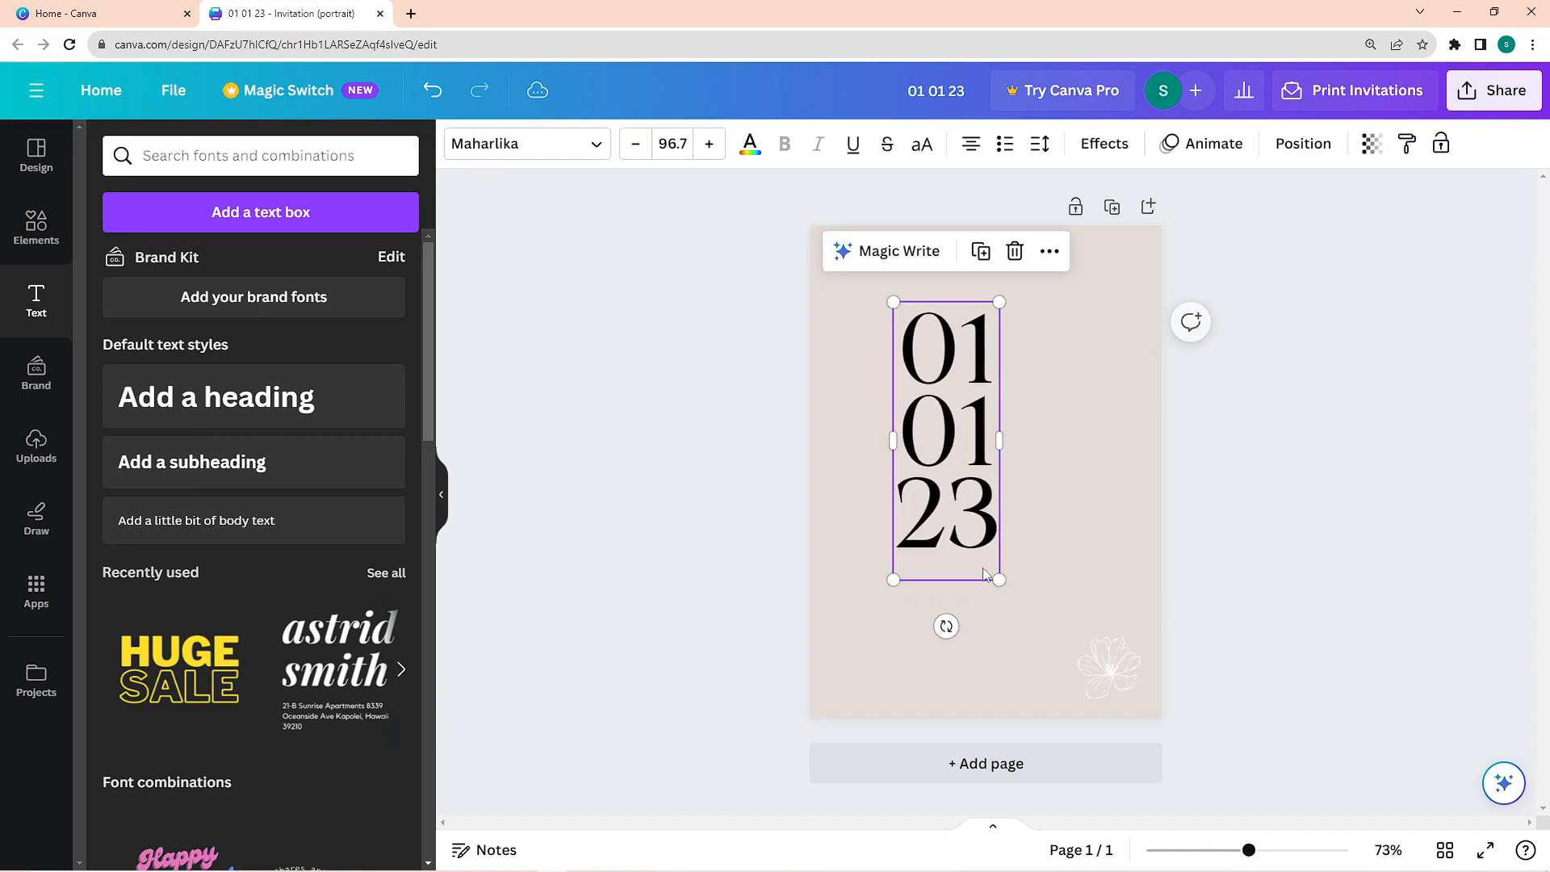
Step: Enlarge the date text to font size 136 and centre it on the page
left_click_drag(1000, 580, 1043, 693)
left_click_drag(1015, 523, 1035, 496)
mouse_move(1047, 436)
left_mouse_down()
mouse_move(1036, 413)
mouse_move(1047, 436)
left_mouse_up()
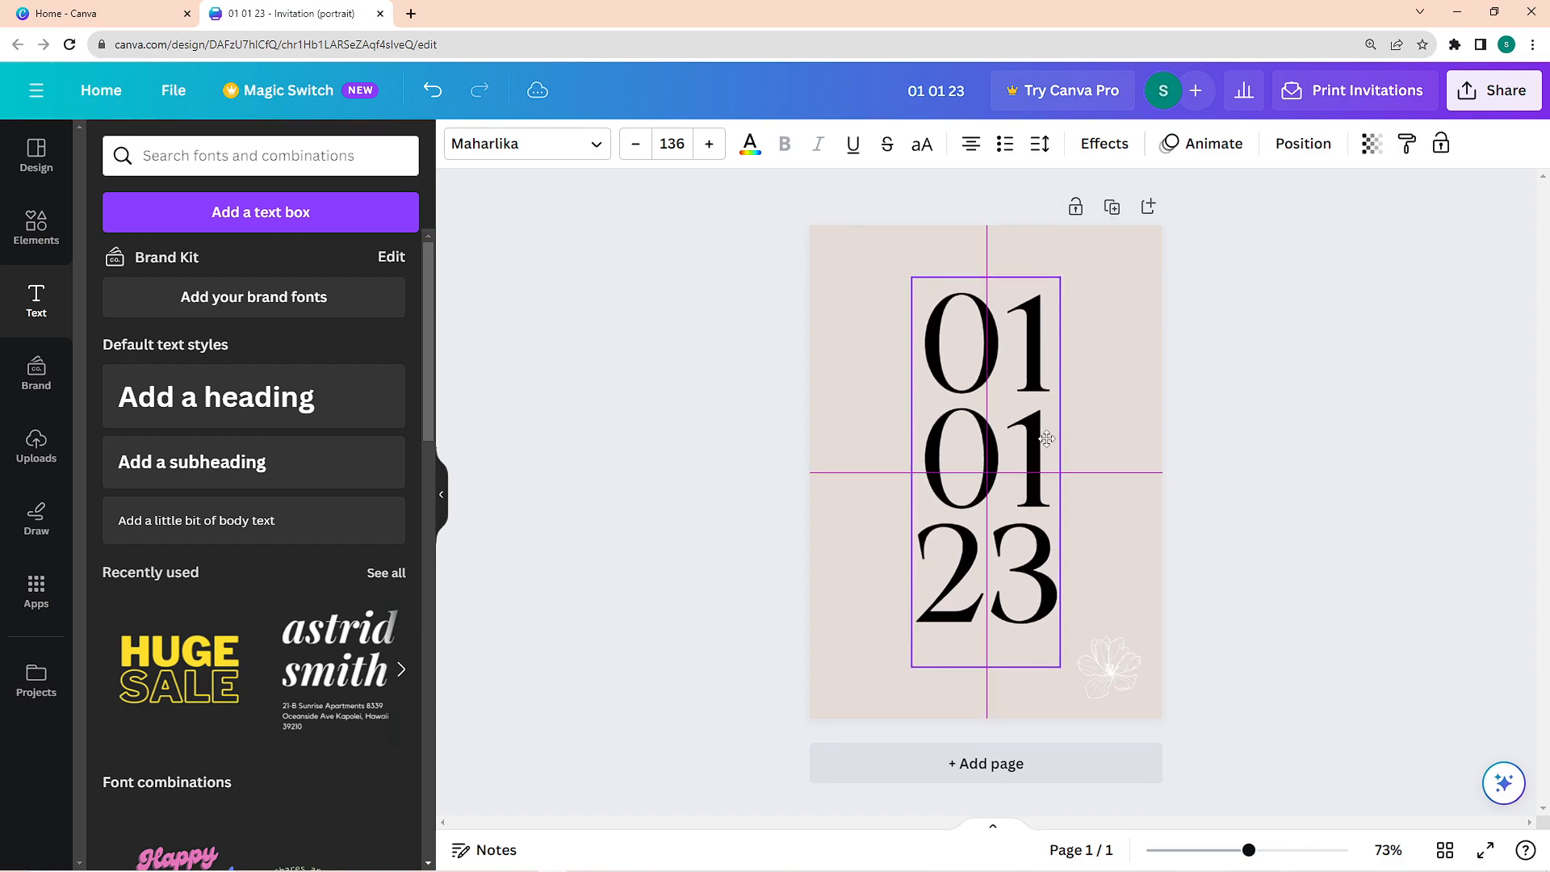
Step: Fade the date text to a transparency of 20 and widen its letter spacing to 183, realigning it on the page
left_click(1372, 144)
left_click_drag(1371, 226, 1220, 255)
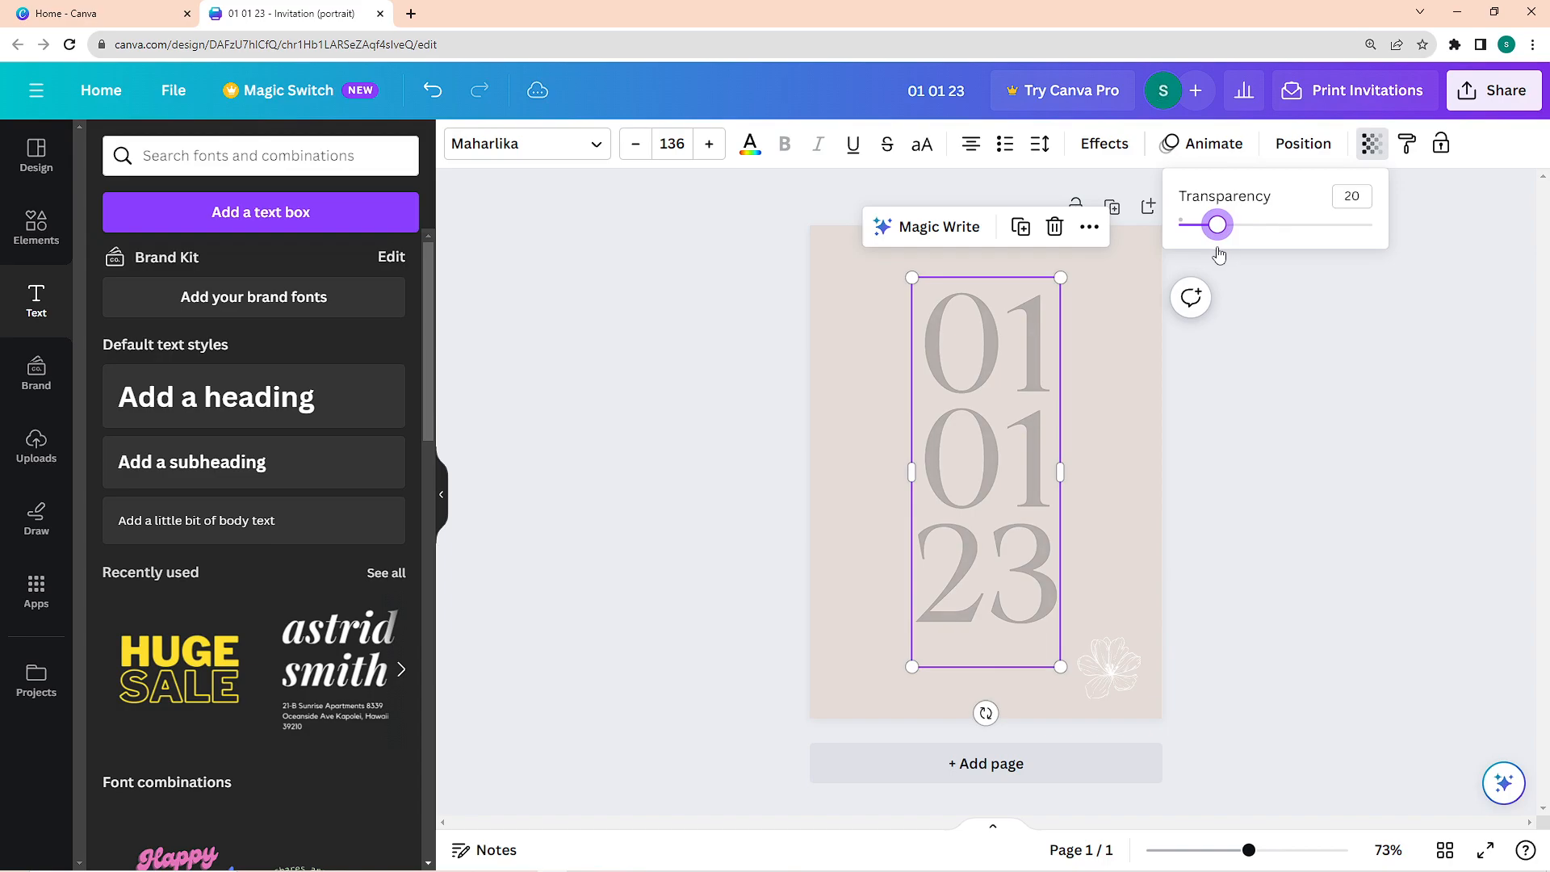
left_click(1041, 144)
left_click_drag(1092, 227, 1133, 226)
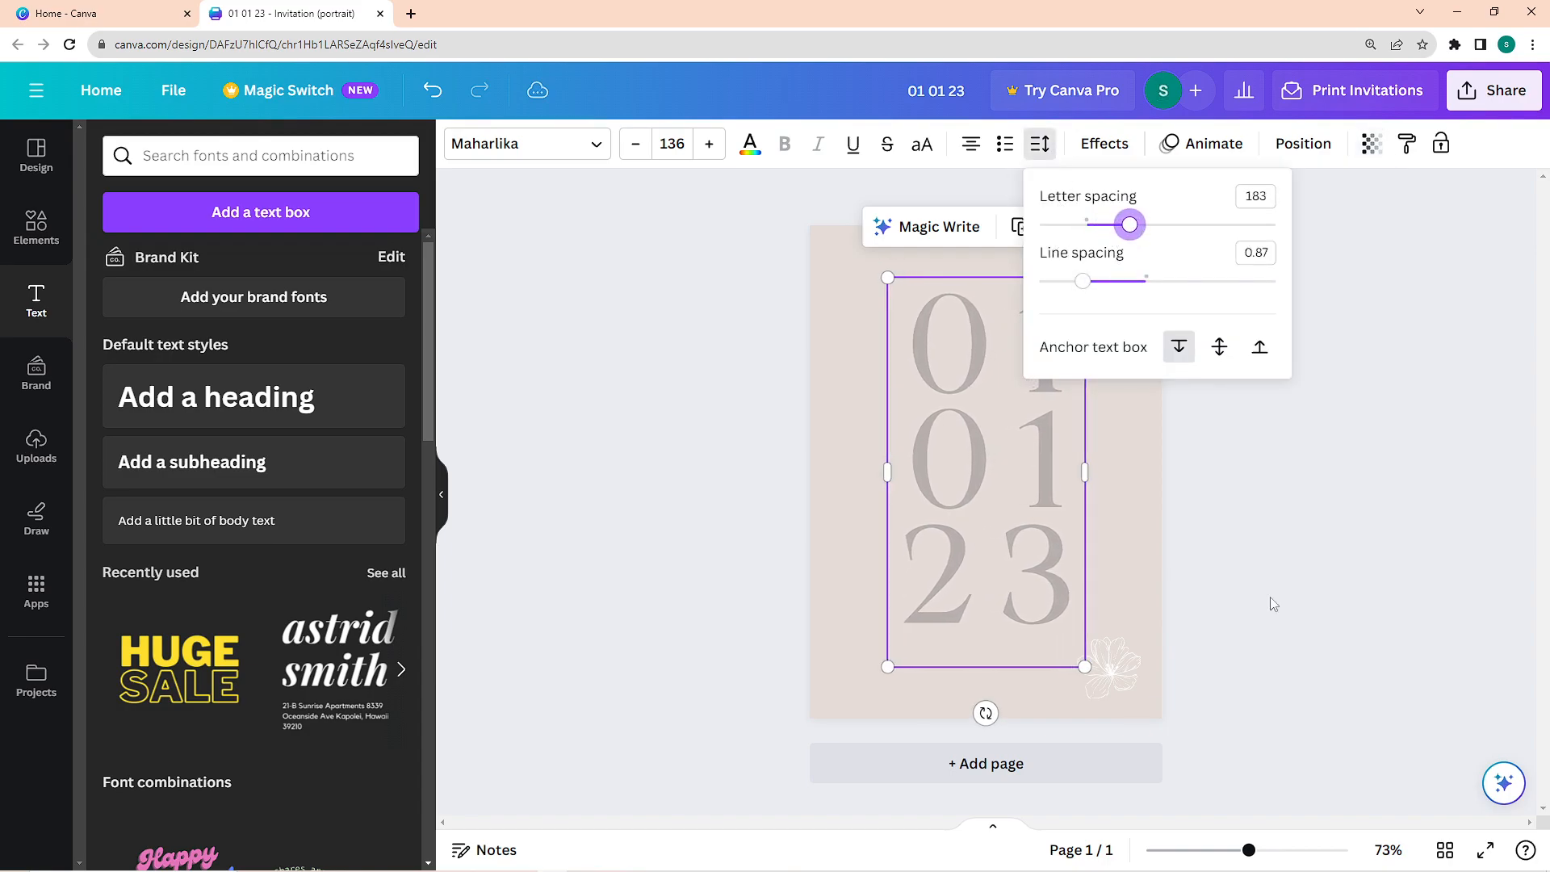
left_click(1252, 574)
left_click(1230, 437)
left_click_drag(1053, 440, 1051, 443)
left_click(601, 471)
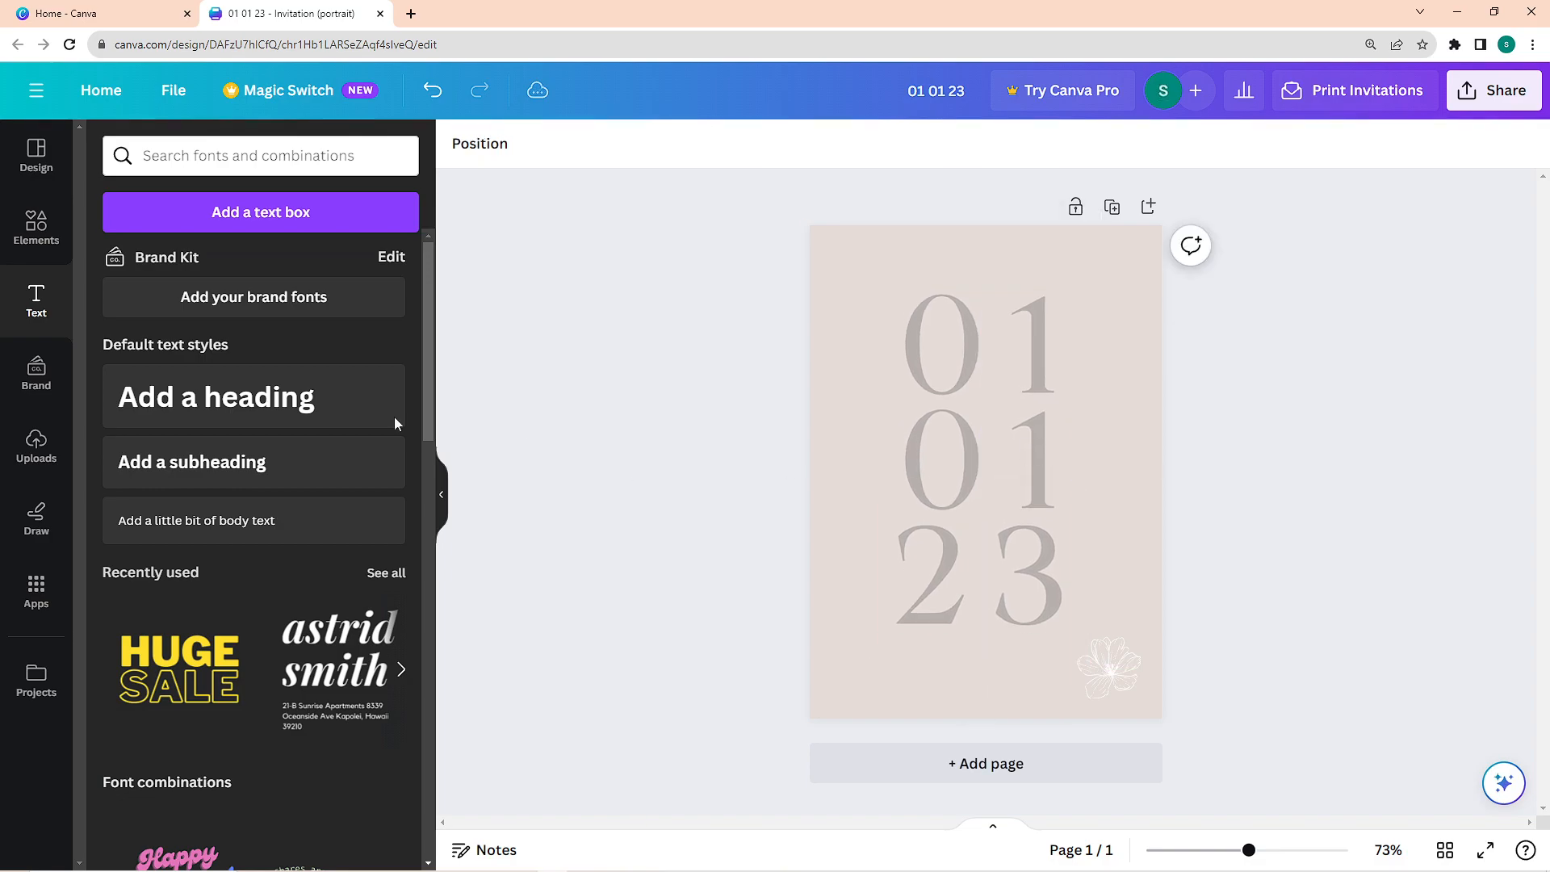
left_click(238, 409)
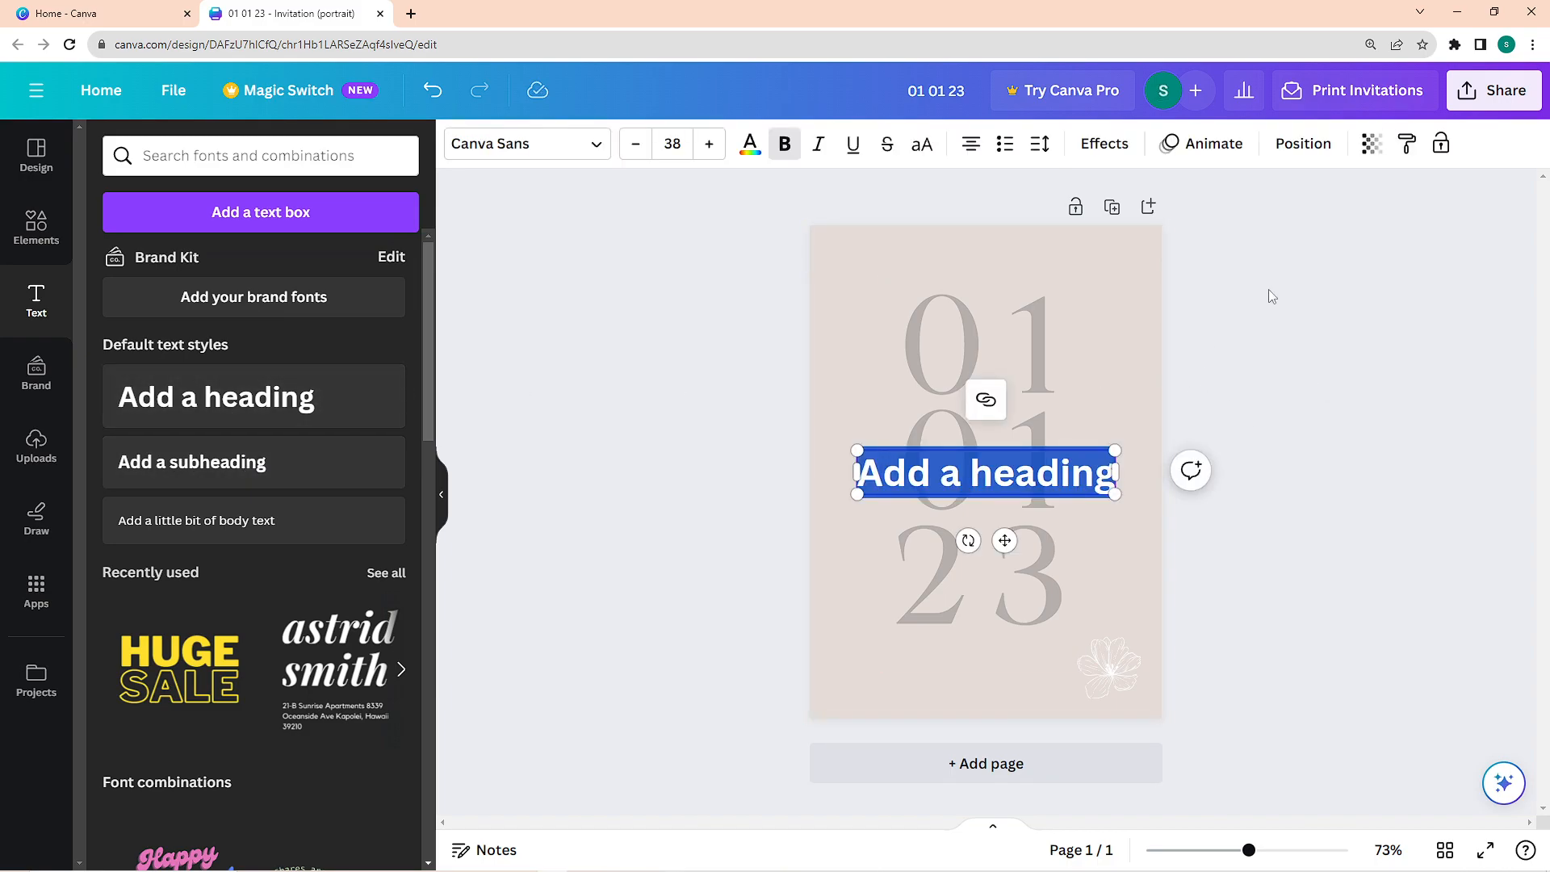
type("Bride name")
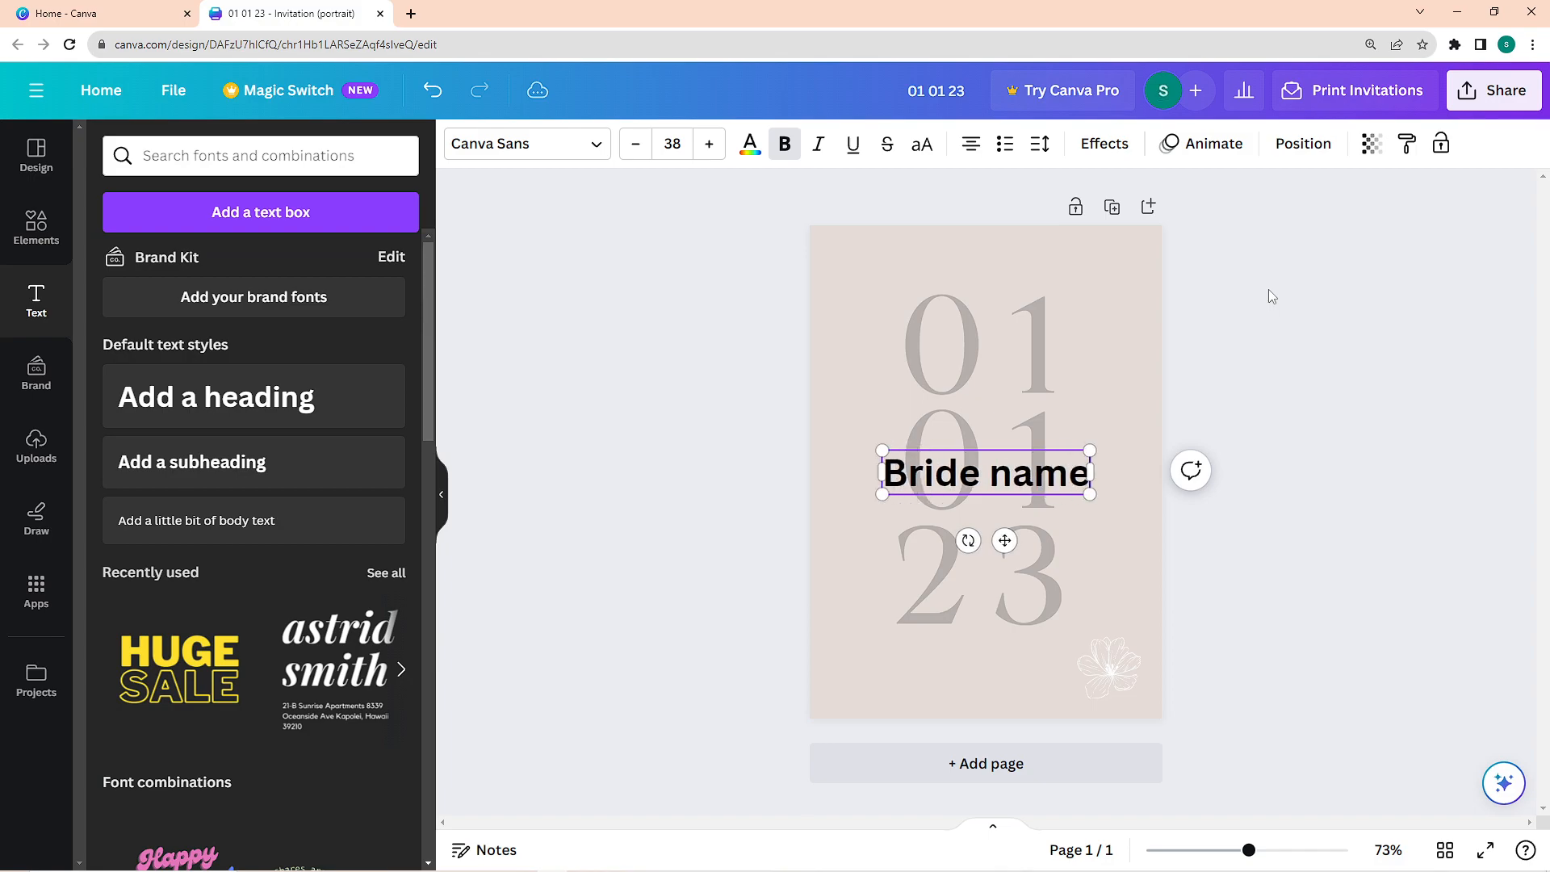
key("ctrl+a")
key("BackSpace")
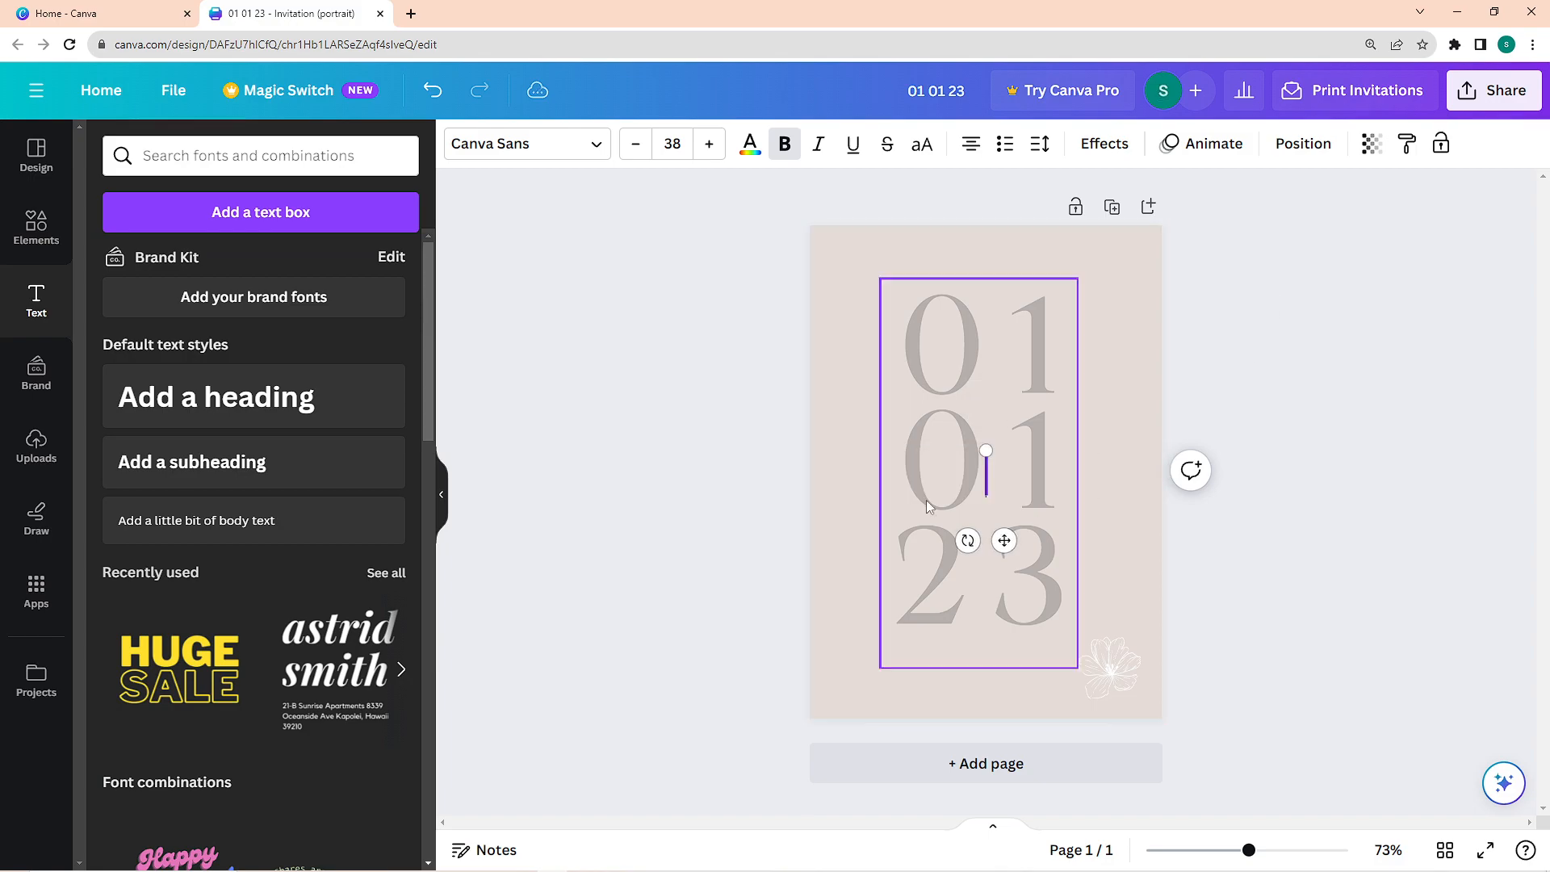
Step: Add a text box reading "Bride's name & Groom's Name" over the faded date
left_click(251, 464)
left_click(1056, 604)
left_click(982, 464)
key("Delete")
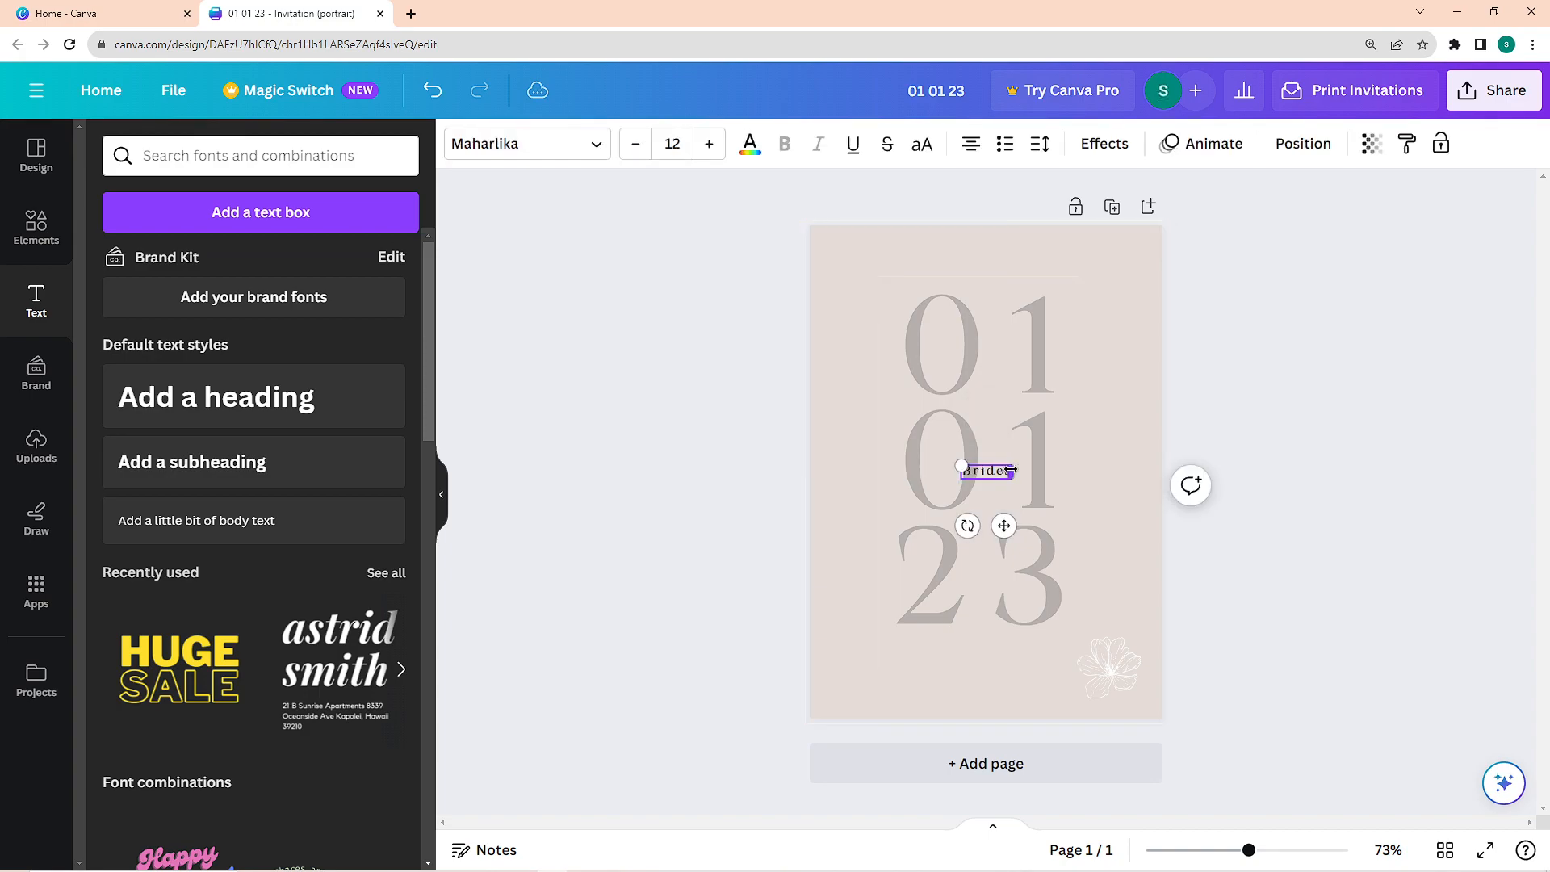
Step: Try the Brittany script font at size 56 on the bride and groom names
key("ctrl+a")
left_click(527, 144)
left_click(161, 248)
left_click(678, 143)
type("103")
key("Return")
left_click(662, 145)
type("56")
key("Return")
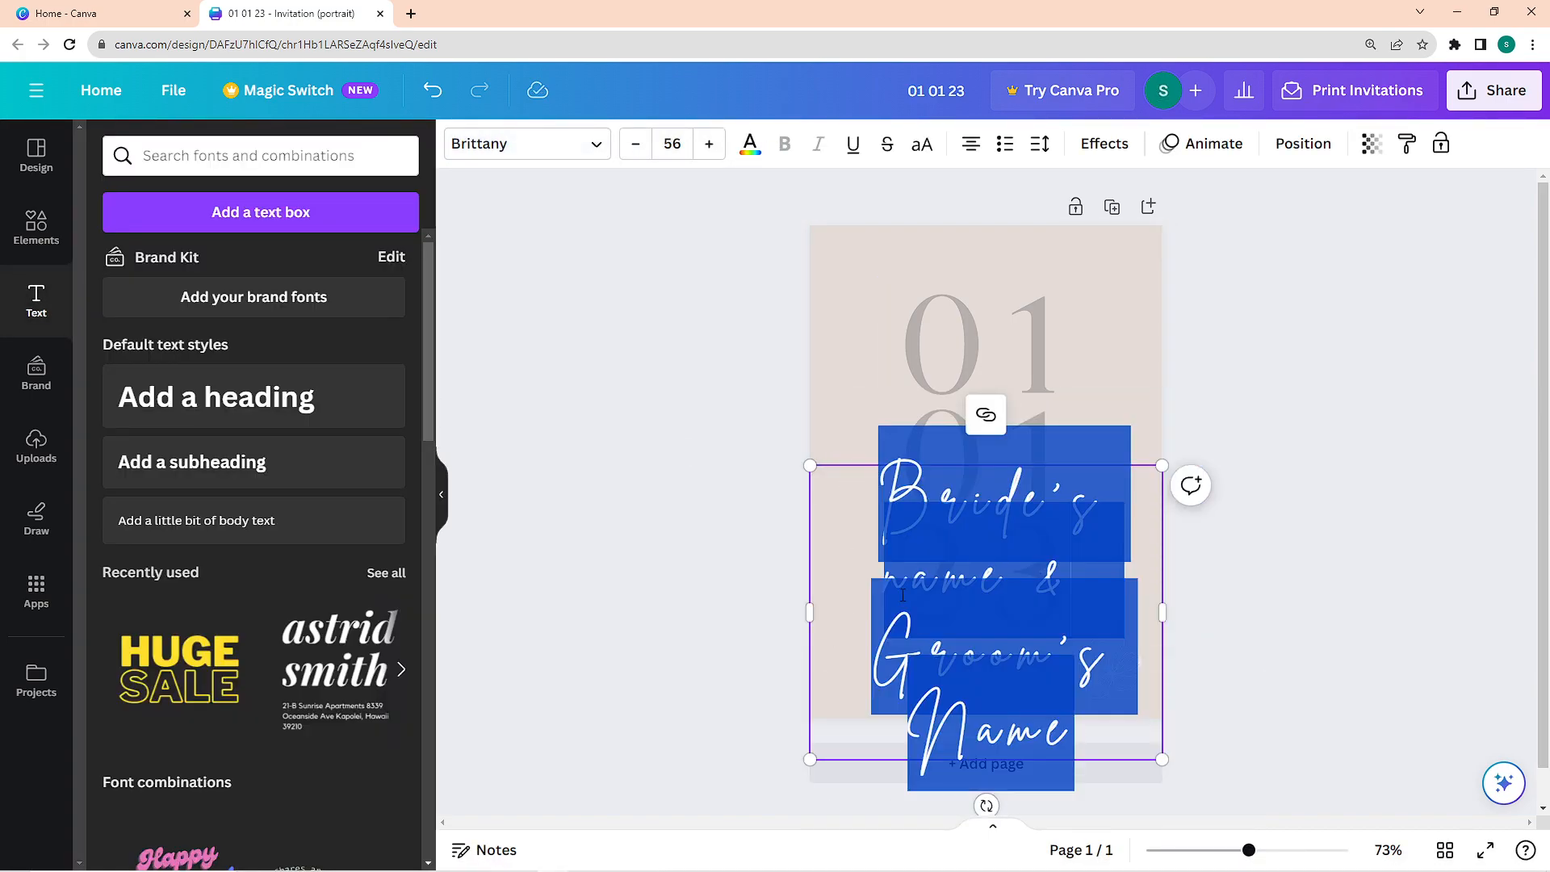
Step: Tighten the names' letter spacing and fit the text on two lines at about size 40.4 over the upper numerals
left_click(1039, 143)
left_click_drag(1161, 227, 1073, 228)
left_click_drag(1124, 607, 1048, 568)
left_click_drag(948, 518, 987, 407)
left_click(1081, 440)
left_click_drag(1083, 440, 807, 391)
Step: Try the Jonathan script font on the names text and undo it
left_click(527, 143)
scroll(404, 719, "down", 20)
left_click(266, 658)
left_click(1015, 551)
double_click(980, 430)
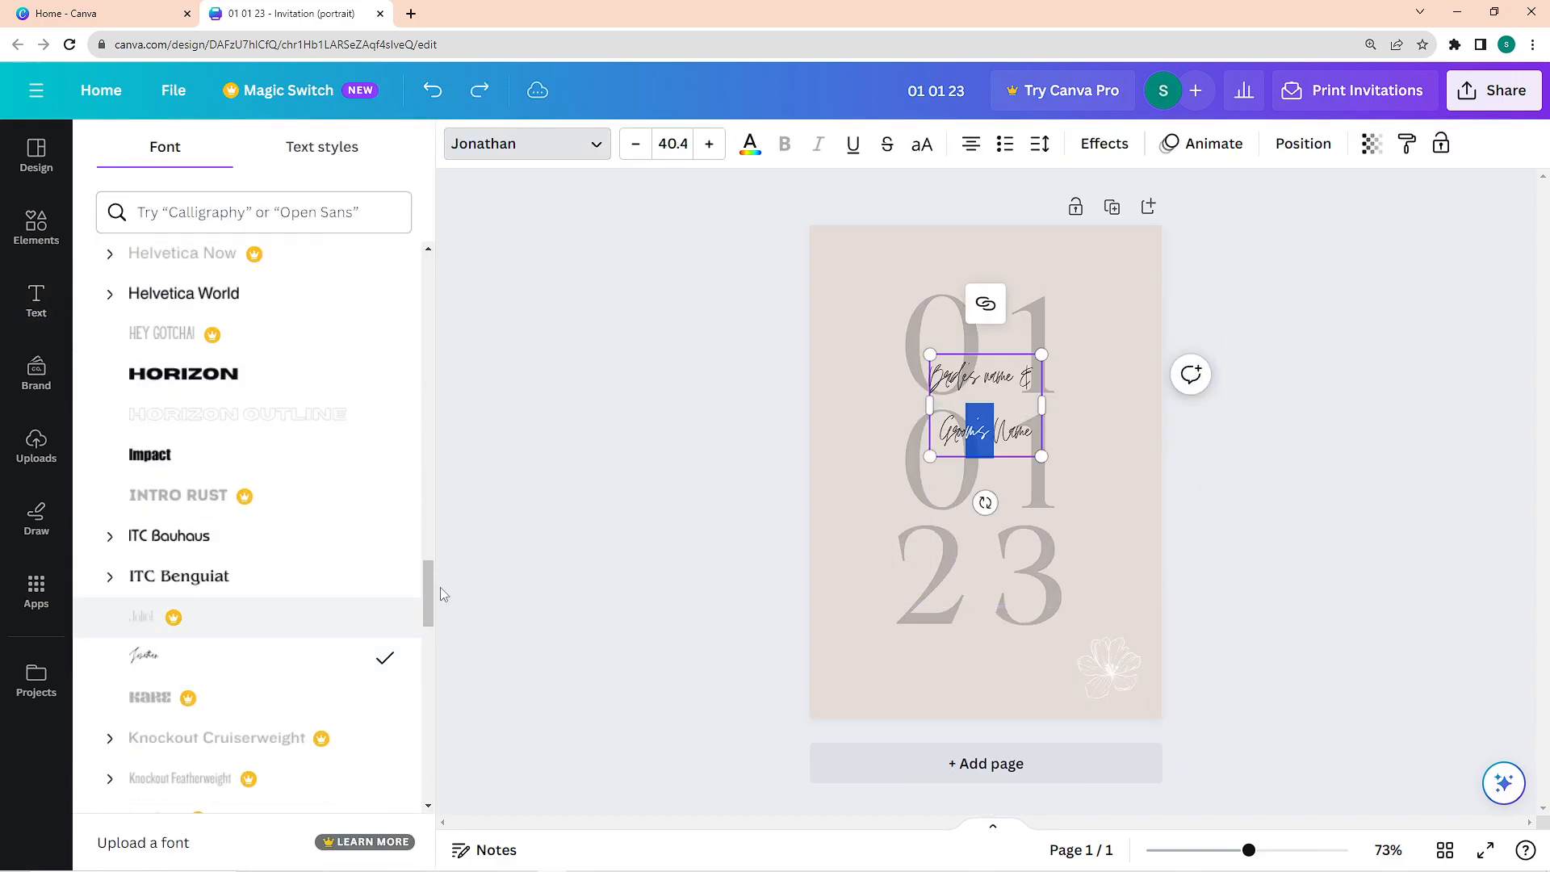
key("ctrl+z")
Step: Try Nickainley on the names text and replace it with a flowing calligraphic script font
scroll(388, 627, "down", 8)
left_click(371, 616)
left_click_drag(428, 642, 426, 744)
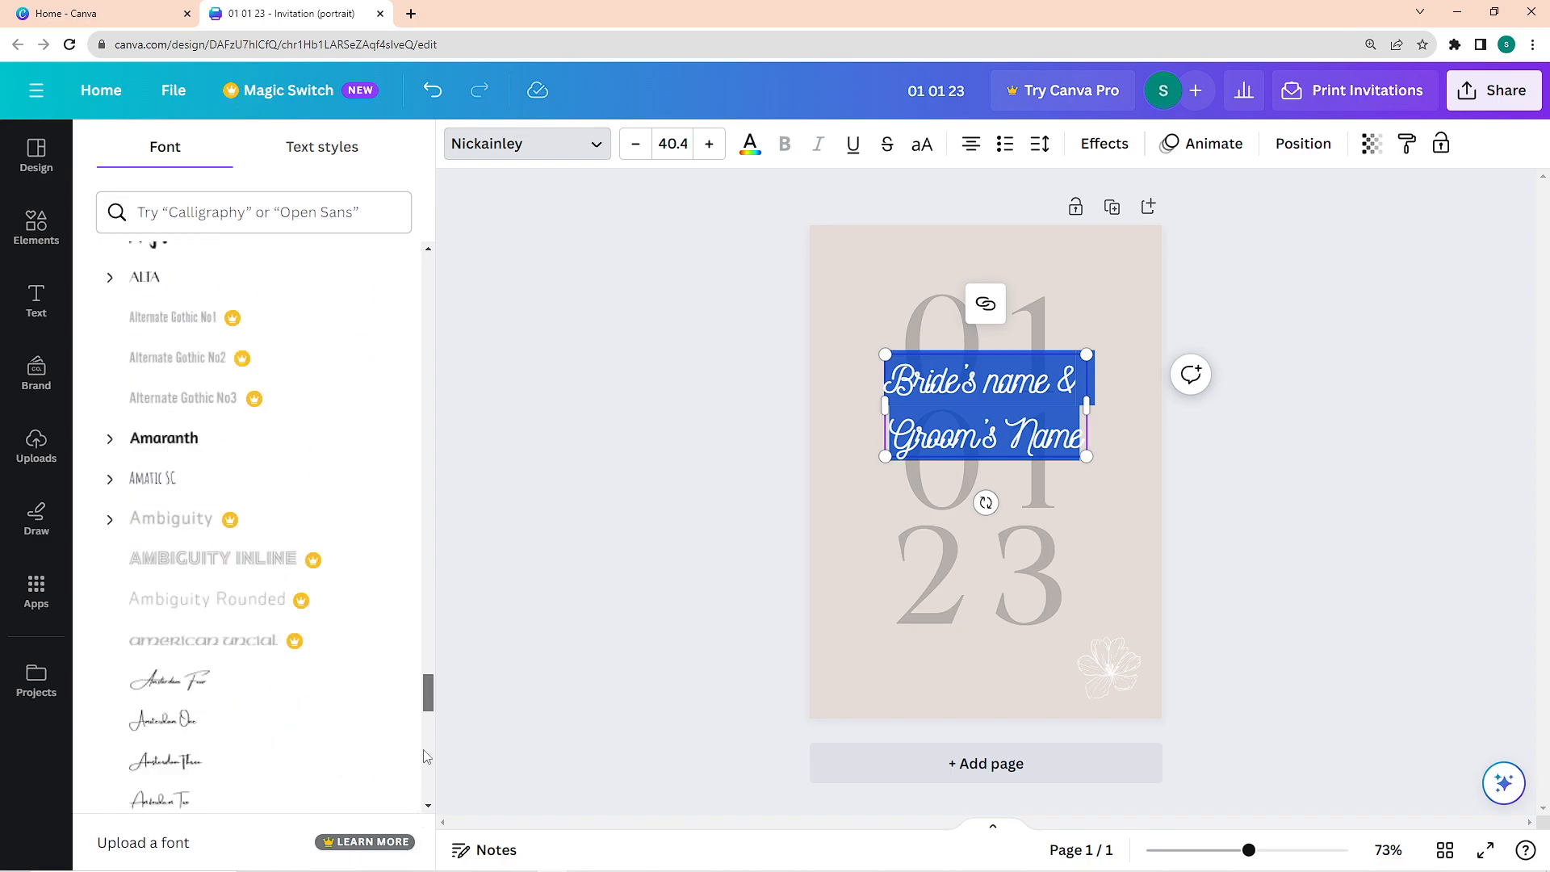
left_click(202, 389)
Step: Enlarge the names text, tighten its line spacing and place it across the middle numerals
left_click_drag(985, 404, 938, 397)
left_click_drag(1036, 456, 1114, 501)
left_click_drag(1112, 464, 848, 379)
left_click(1039, 144)
left_click_drag(1147, 282, 1072, 289)
left_click_drag(969, 404, 982, 516)
left_click_drag(1119, 495, 1343, 619)
Step: Capitalise "Name" in the bride's line and refit the names text on two lines at the page's middle
left_click(1001, 501)
key("BackSpace")
type("N")
left_click_drag(1128, 573, 1107, 565)
left_click_drag(973, 517, 985, 516)
Step: Add the text "Join us in this Magical Night" and place it just below the names
left_click(867, 688)
key("t")
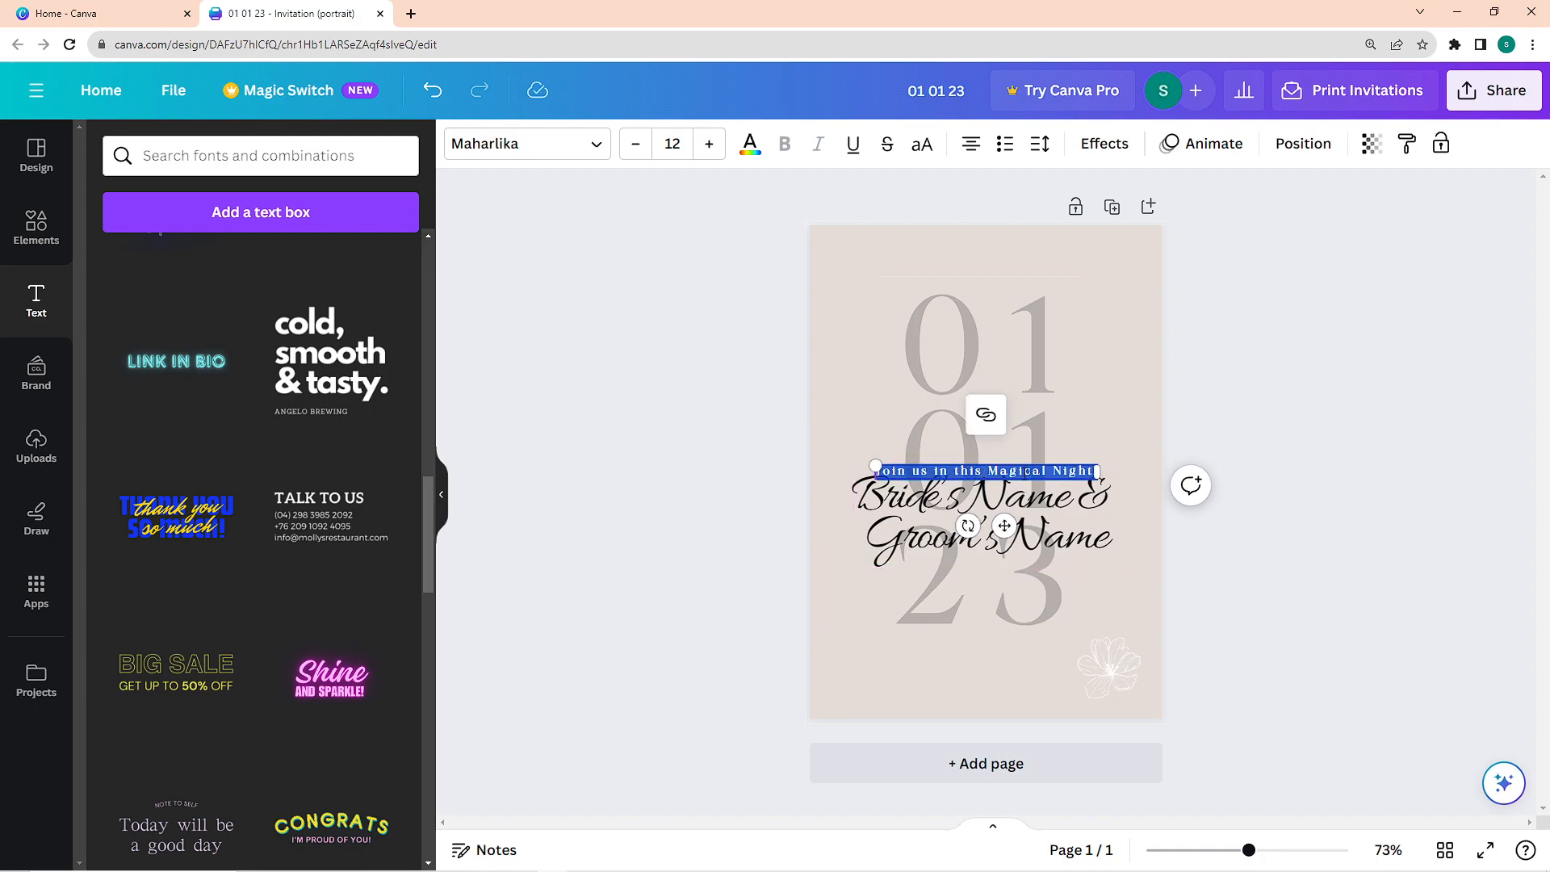
left_click_drag(1025, 471, 1025, 574)
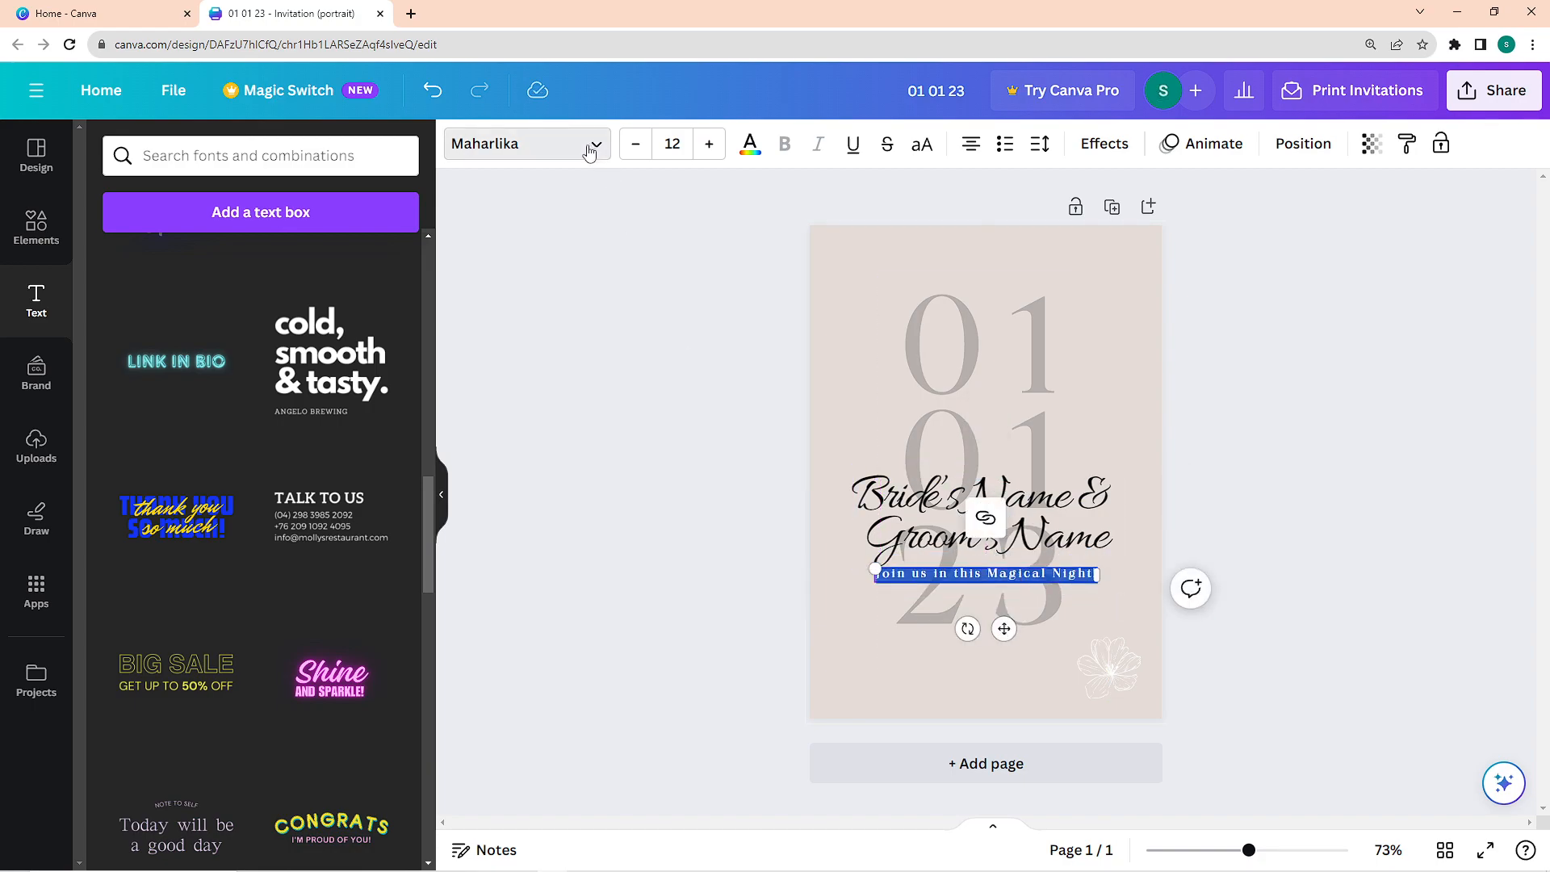
Step: Set the "Join us in this Magical Night" line in Canva Sans and tighten its letter spacing
left_click(592, 149)
left_click(172, 355)
left_click(1040, 144)
left_click_drag(1134, 225, 1087, 226)
left_click(1288, 536)
Step: Move the "Join us in this Magical Night" line slightly closer to the names and make it bold
left_click(1042, 593)
left_click(1025, 575)
left_click_drag(1026, 575, 1026, 569)
left_click(1288, 541)
left_click(1025, 568)
left_click(787, 150)
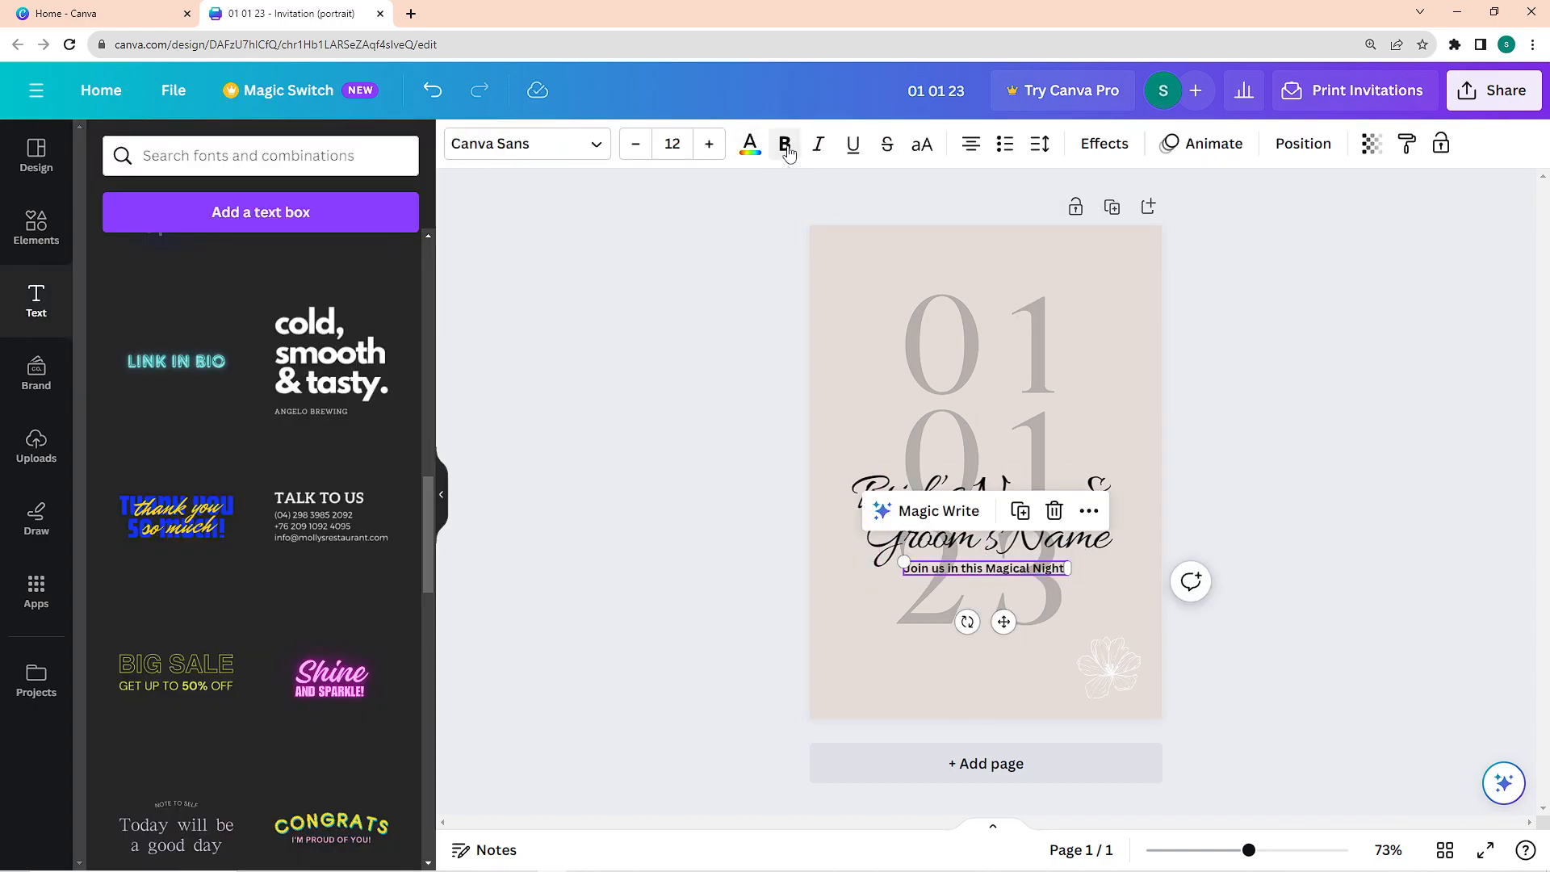
left_click(1287, 541)
Step: Add a text box reading "01.01.23" to the invitation
scroll(1085, 625, "up", 2)
scroll(995, 748, "up", 5)
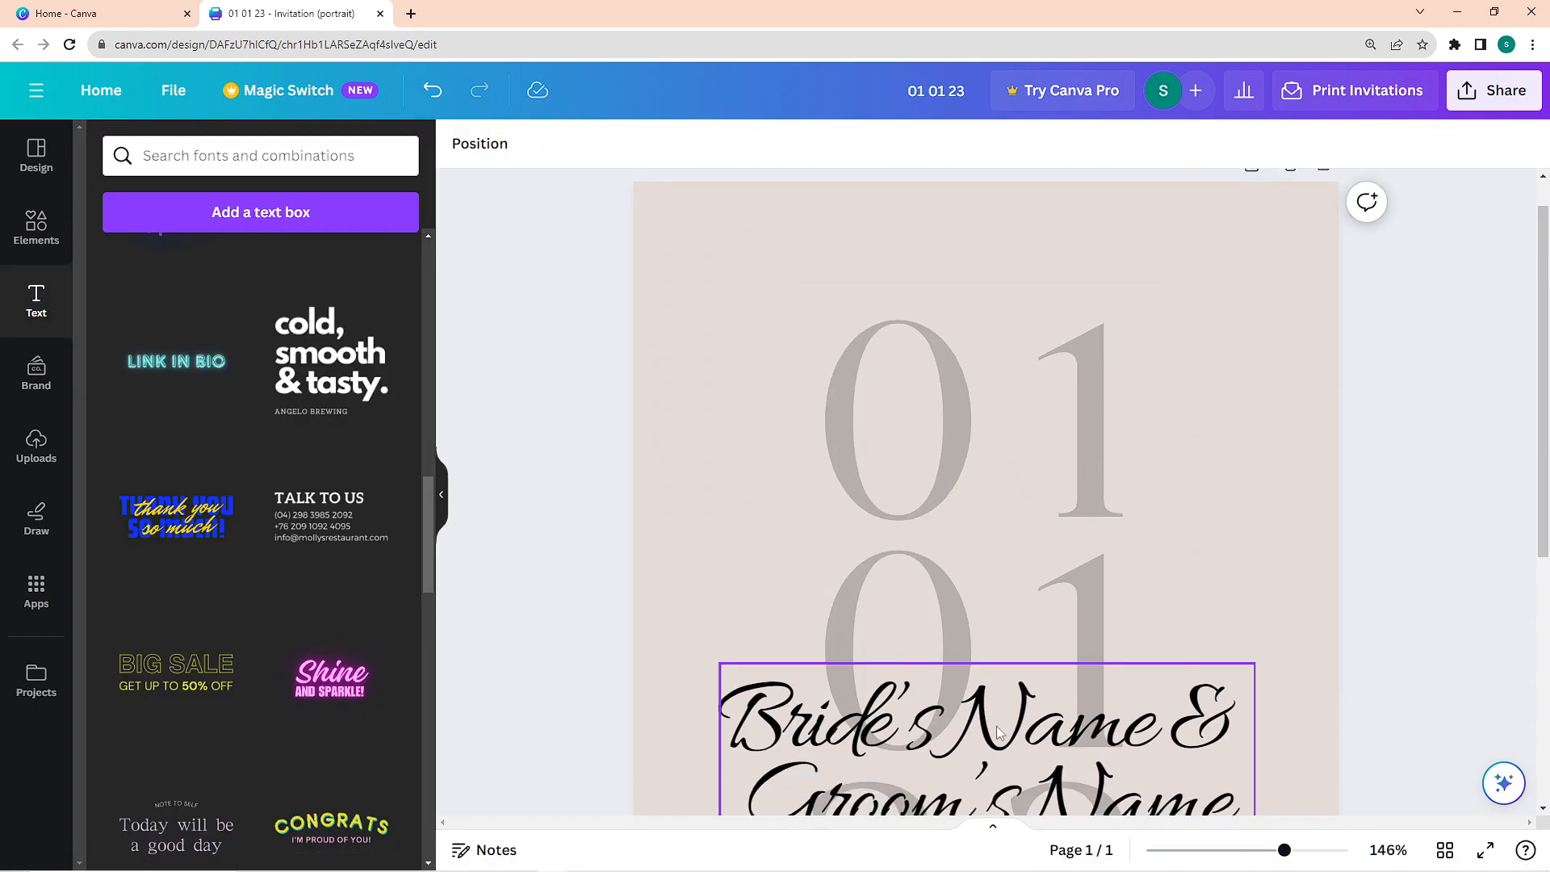
scroll(993, 748, "down", 5)
type("t01.01.23")
key("ctrl+a")
Step: Enlarge the "01.01.23" text and position it centred below the names
left_click(597, 147)
left_click(672, 144)
left_click_drag(1084, 605, 1186, 620)
left_click_drag(1117, 594, 1073, 575)
left_click_drag(1170, 379, 1171, 365)
left_click_drag(1233, 707, 1233, 222)
Step: Add a text box reading "Location street sample, 4PM"
scroll(1222, 623, "up", 5)
left_click(647, 671)
scroll(647, 671, "down", 6)
type("tLocation street sample, 4PM")
key("ctrl+a")
Step: Tighten the location line's letter spacing and place it directly beneath the "01.01.23" text
left_click(1040, 143)
left_click_drag(1119, 226, 1087, 226)
left_click_drag(1077, 418, 1076, 547)
left_click(985, 495)
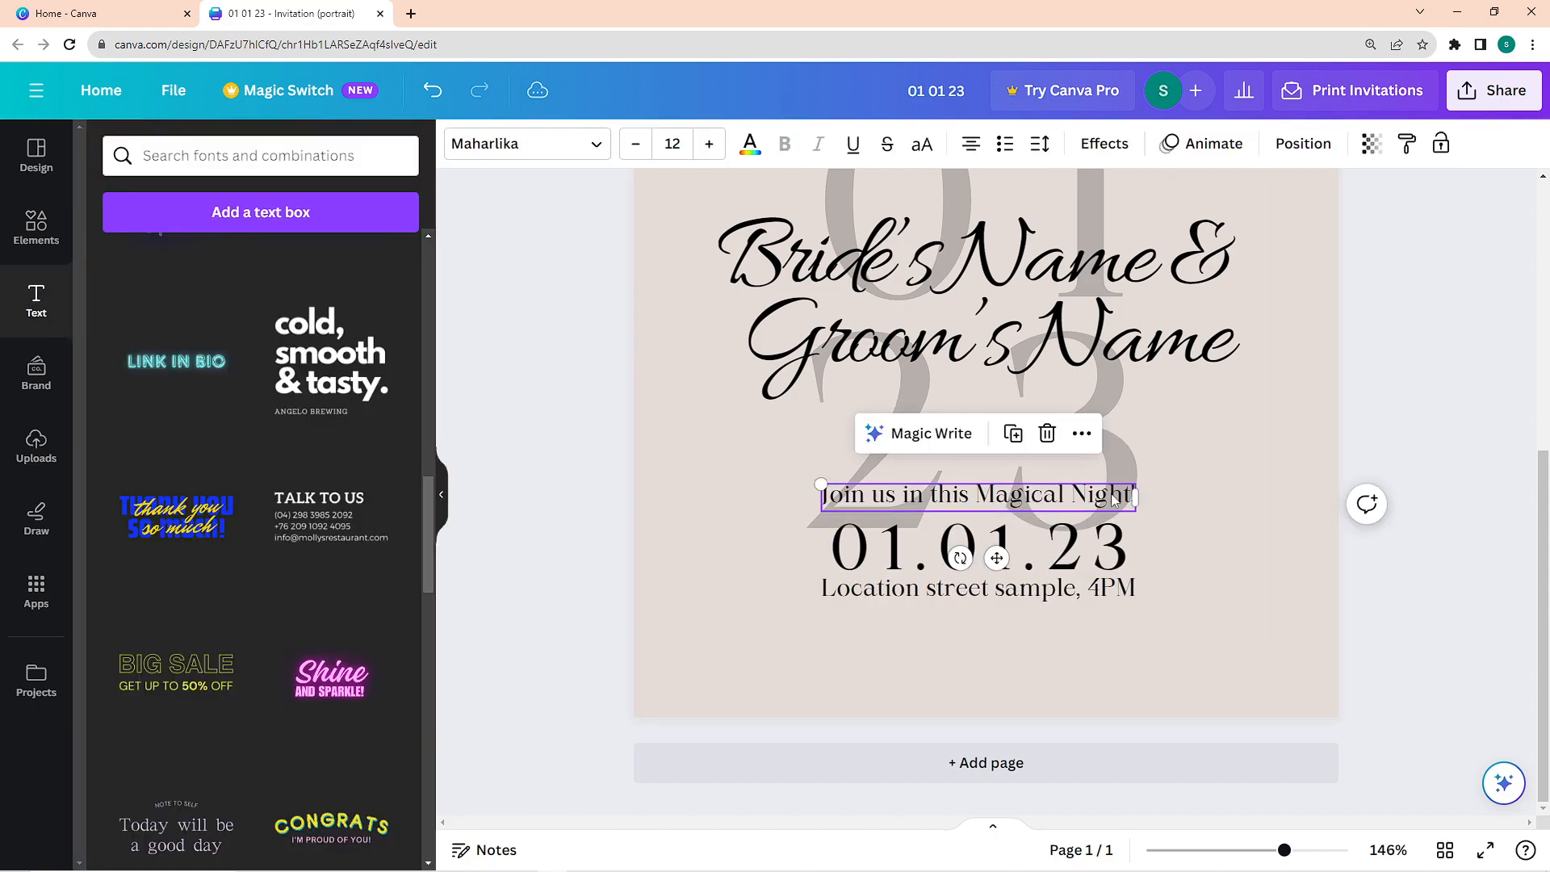
scroll(1222, 588, "down", 2)
scroll(1221, 593, "up", 2)
left_click(1102, 741)
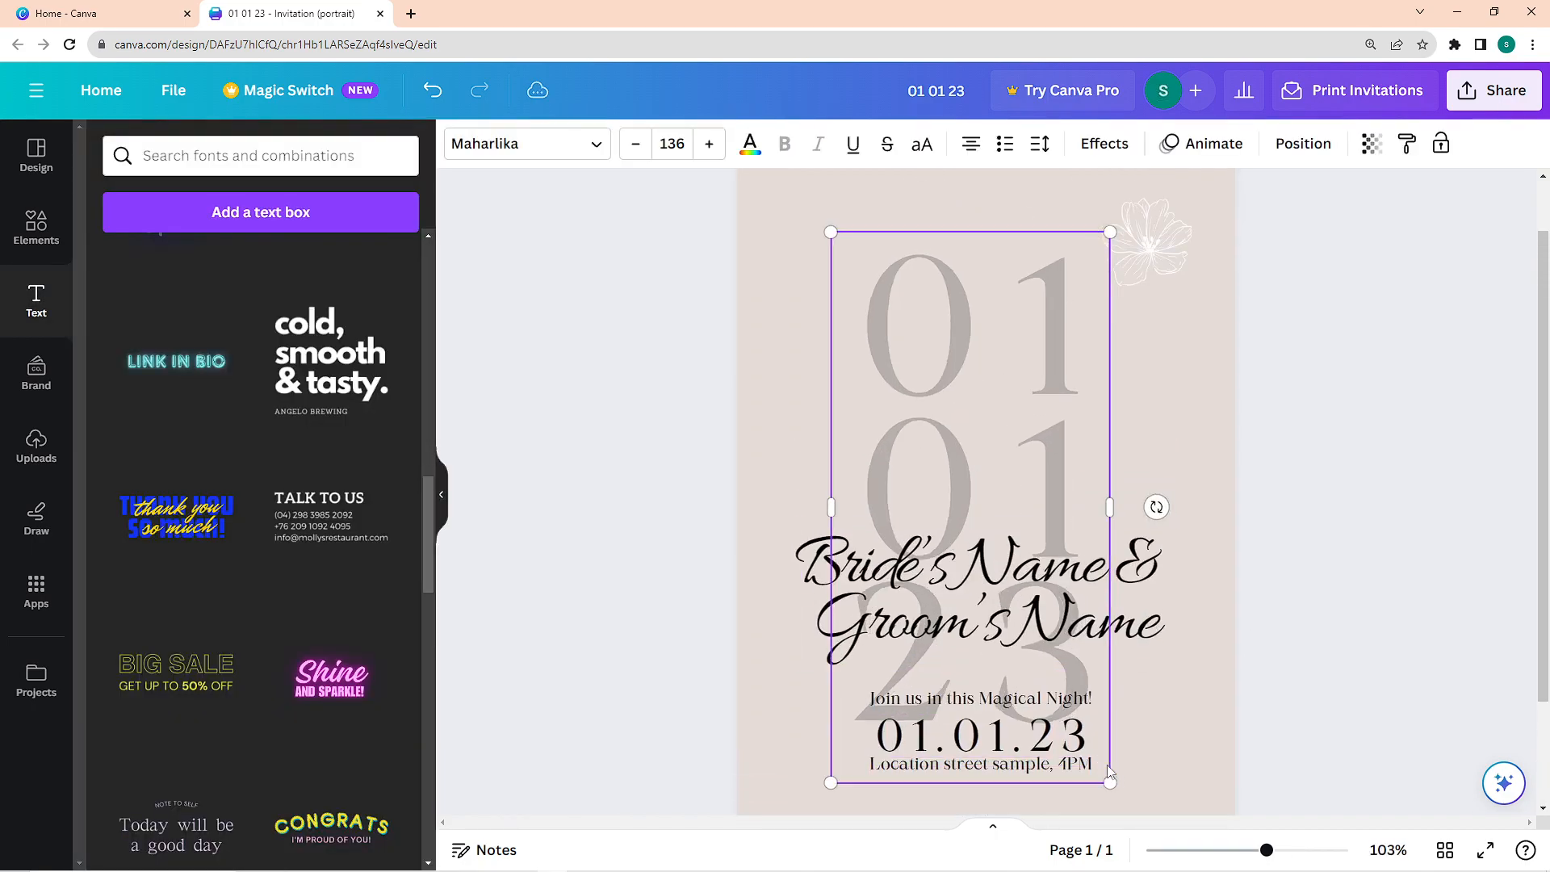
left_click(1076, 740, "shift")
left_click_drag(1075, 740, 1059, 723)
key("ctrl+z")
Step: Move the "01.01.23" and location lines together slightly closer to the "Join us in this Magical Night!" line
left_click(1460, 581)
left_click(1081, 743)
left_click(1076, 764, "shift")
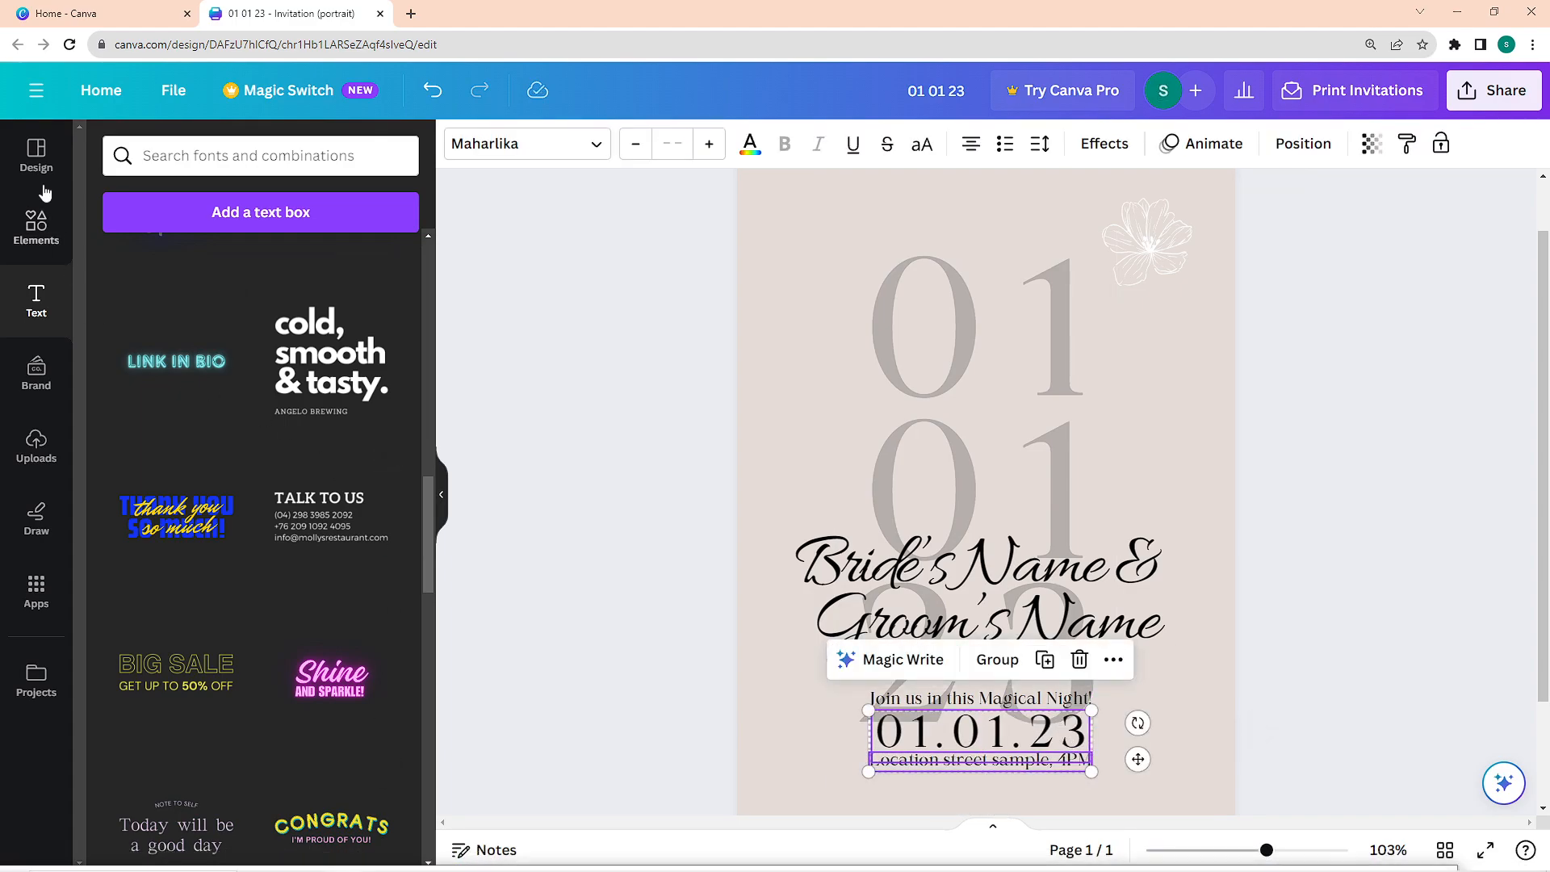
Step: Add the "Cream Cute Will You Be My Bridesmaid Invitation" template to the design as a new page
left_click(37, 154)
left_click(383, 695)
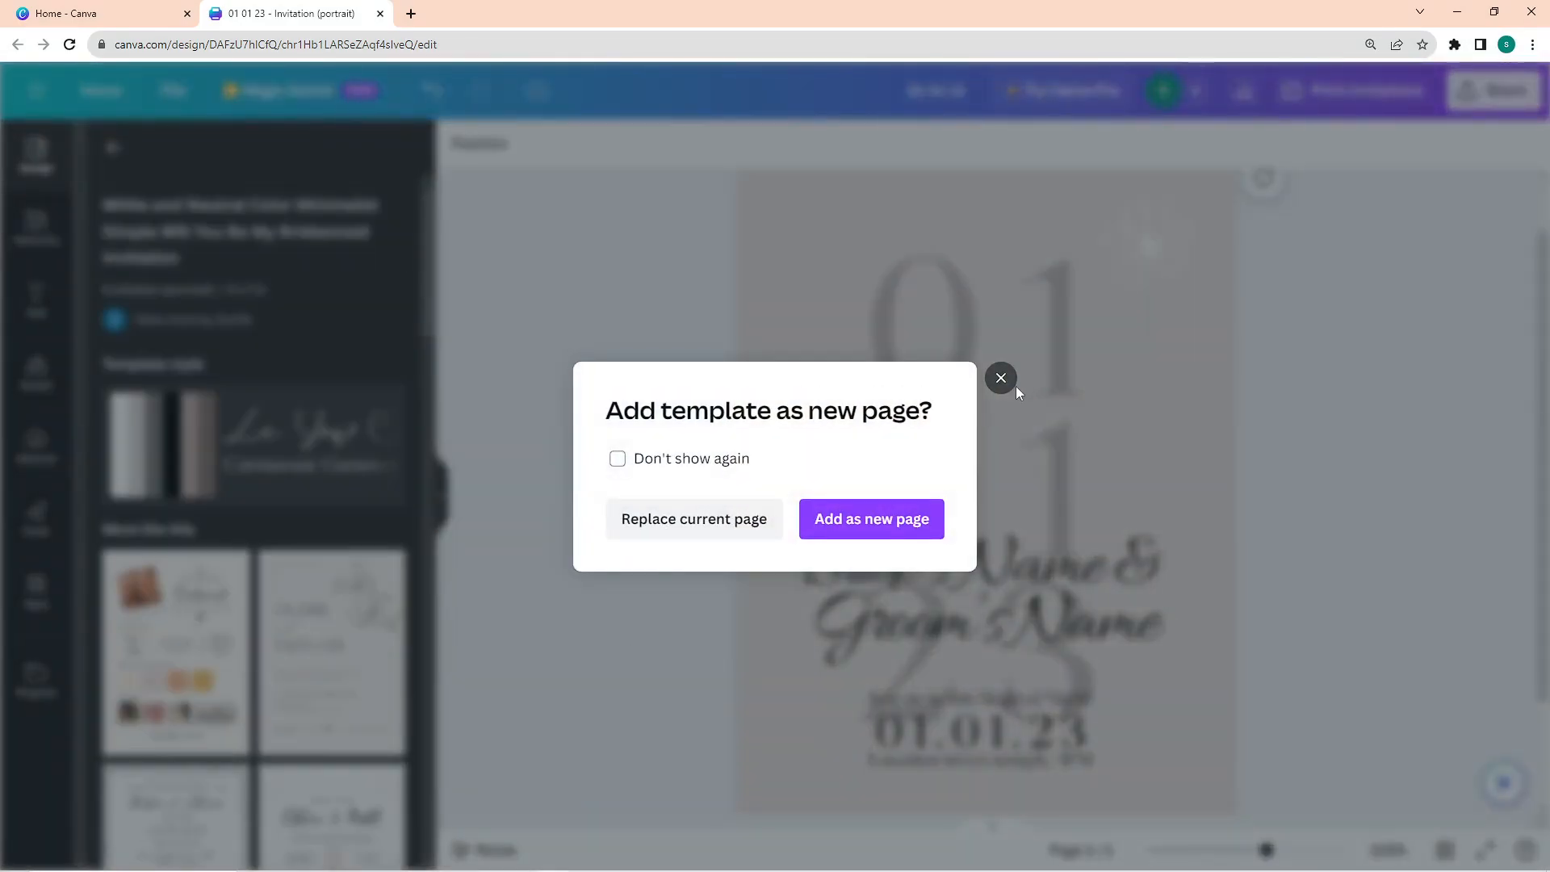
left_click(999, 374)
scroll(205, 589, "down", 2)
left_click(205, 590)
left_click(869, 519)
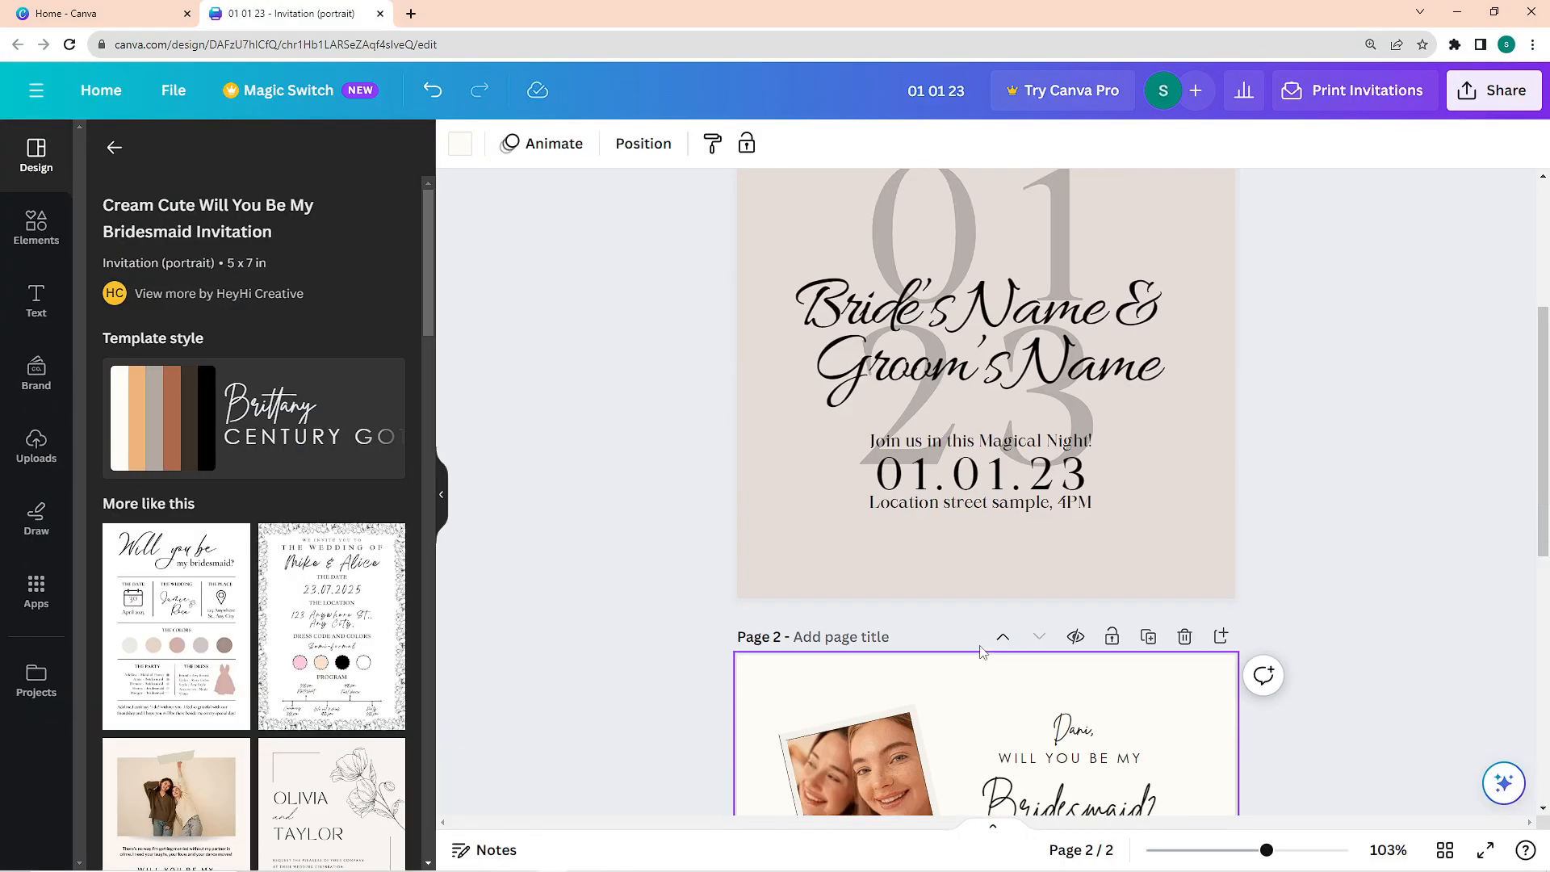
Step: Examine the bridesmaid template on page 2, the similar templates and the wedding invitation on page 1
scroll(304, 654, "down", 5)
scroll(304, 654, "down", 5)
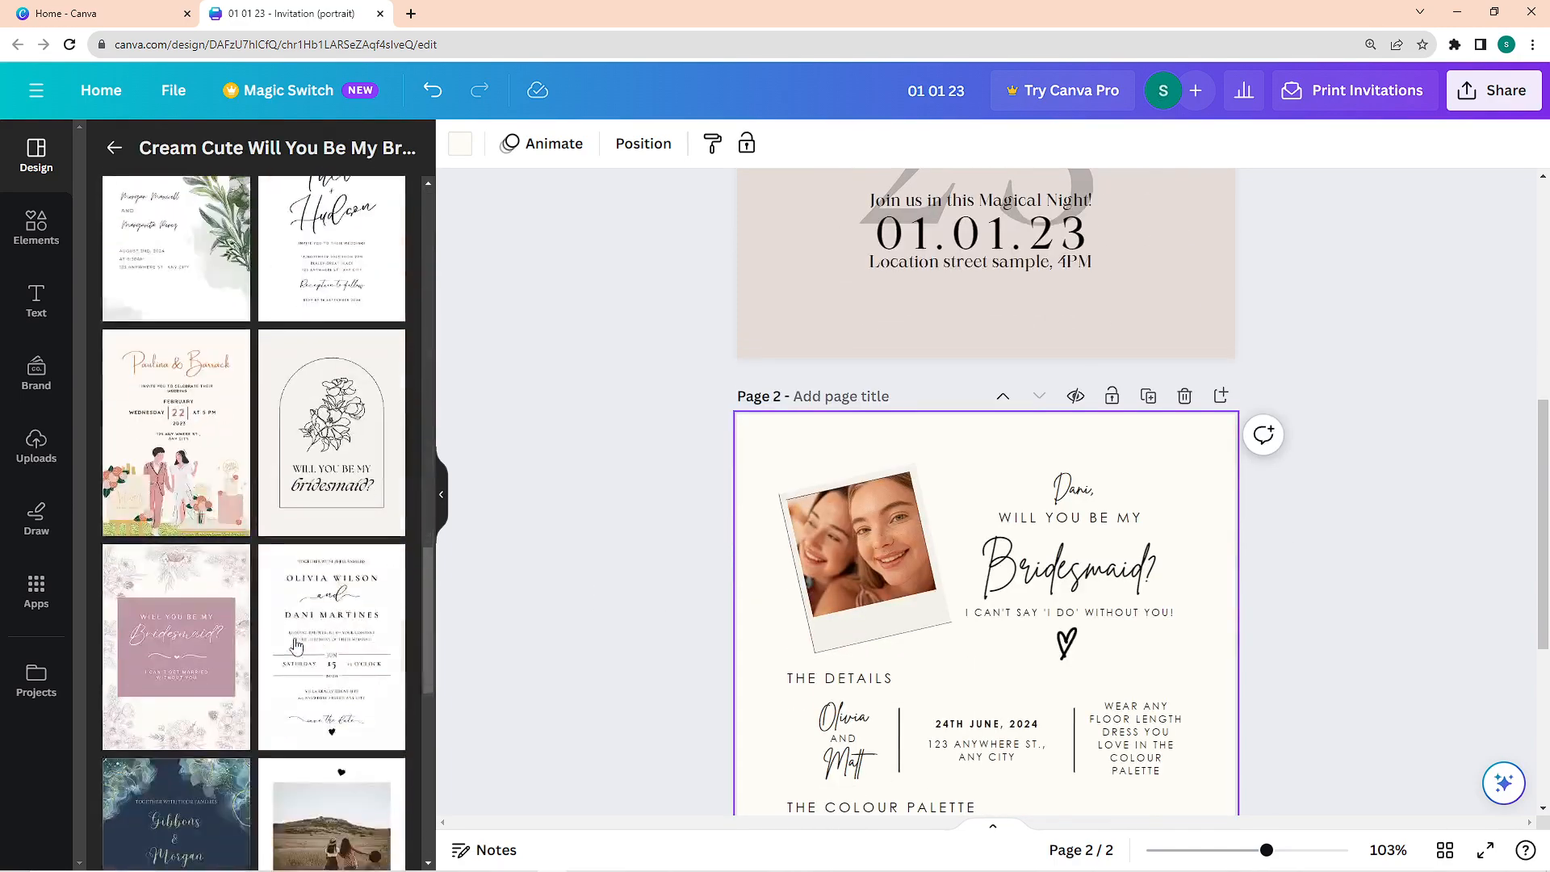
scroll(1229, 597, "down", 5)
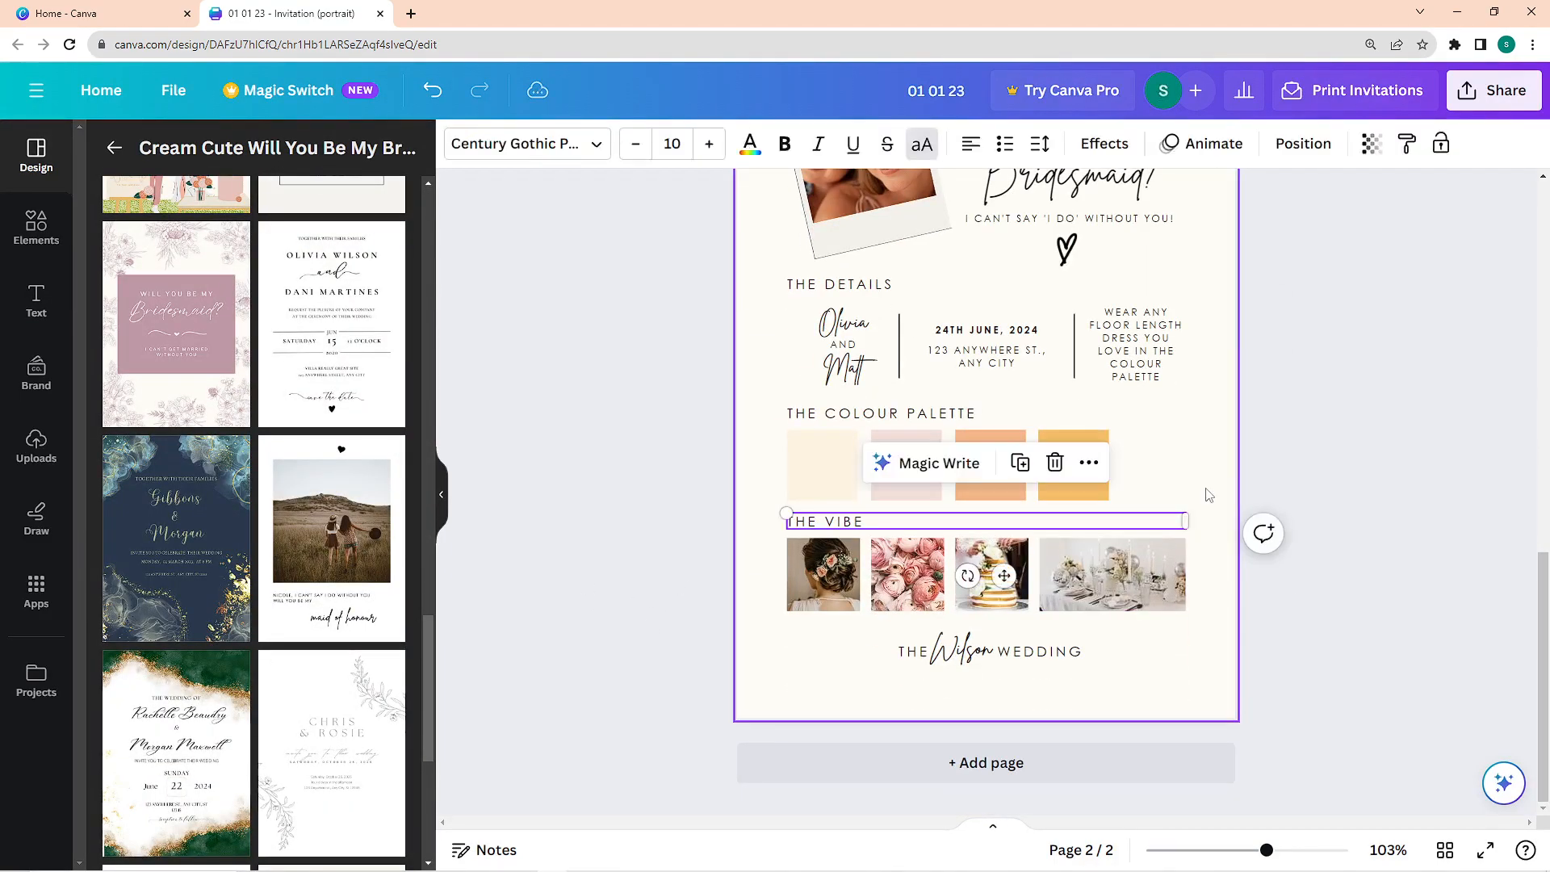
scroll(1203, 500, "up", 10)
left_click(1150, 514)
left_click(1263, 450)
left_click(1312, 389)
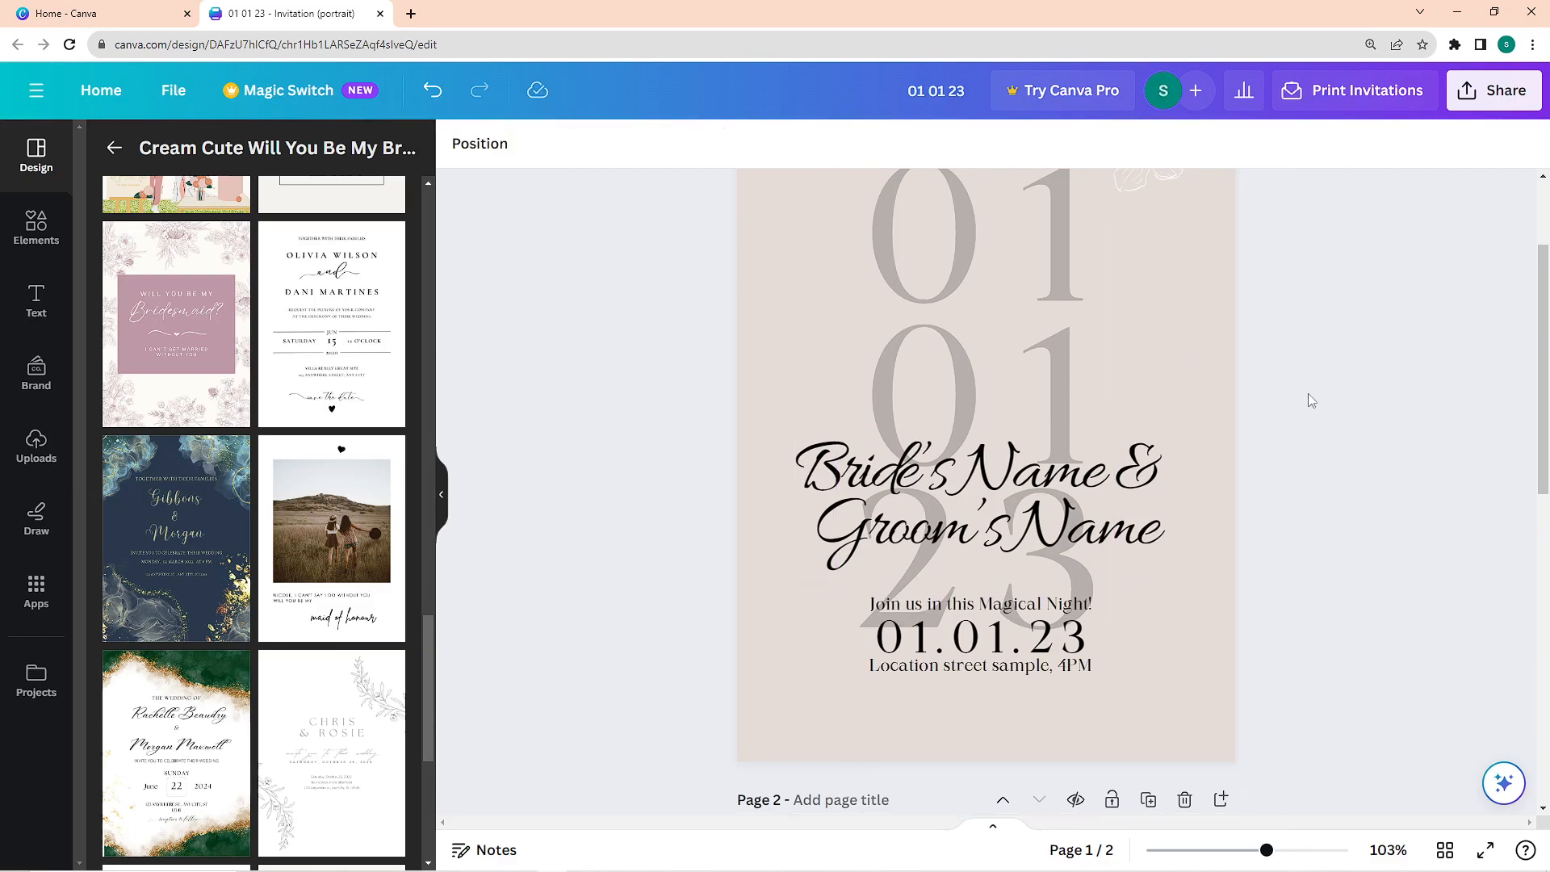
scroll(1263, 425, "up", 2)
scroll(1263, 415, "down", 2)
scroll(1266, 450, "up", 2)
scroll(1251, 444, "down", 1)
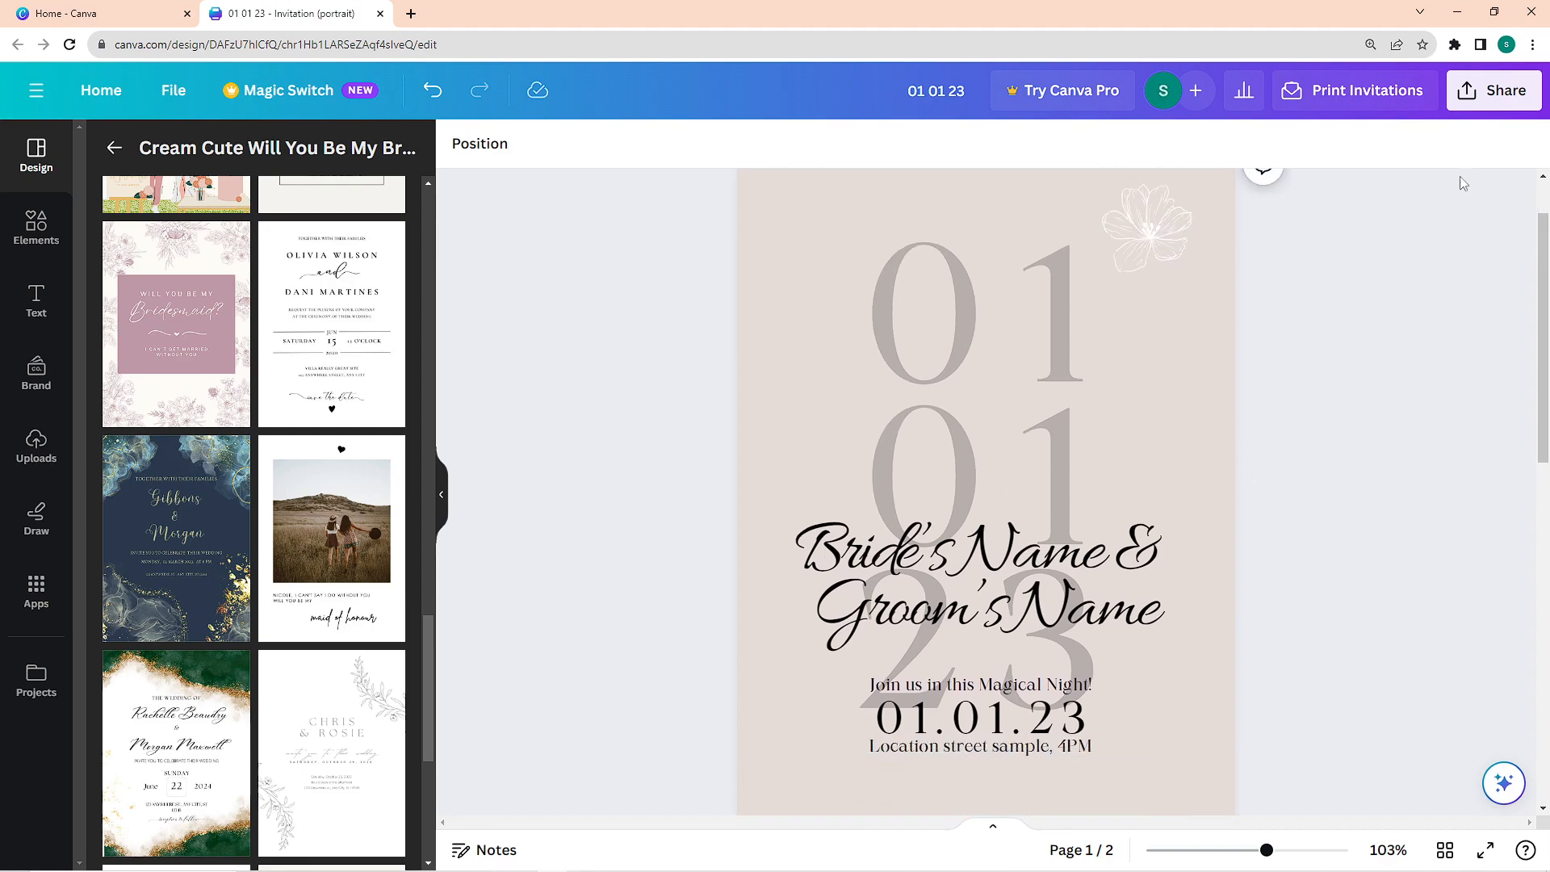
Step: Create a template link for the invitation design and copy it to the clipboard
left_click(1490, 91)
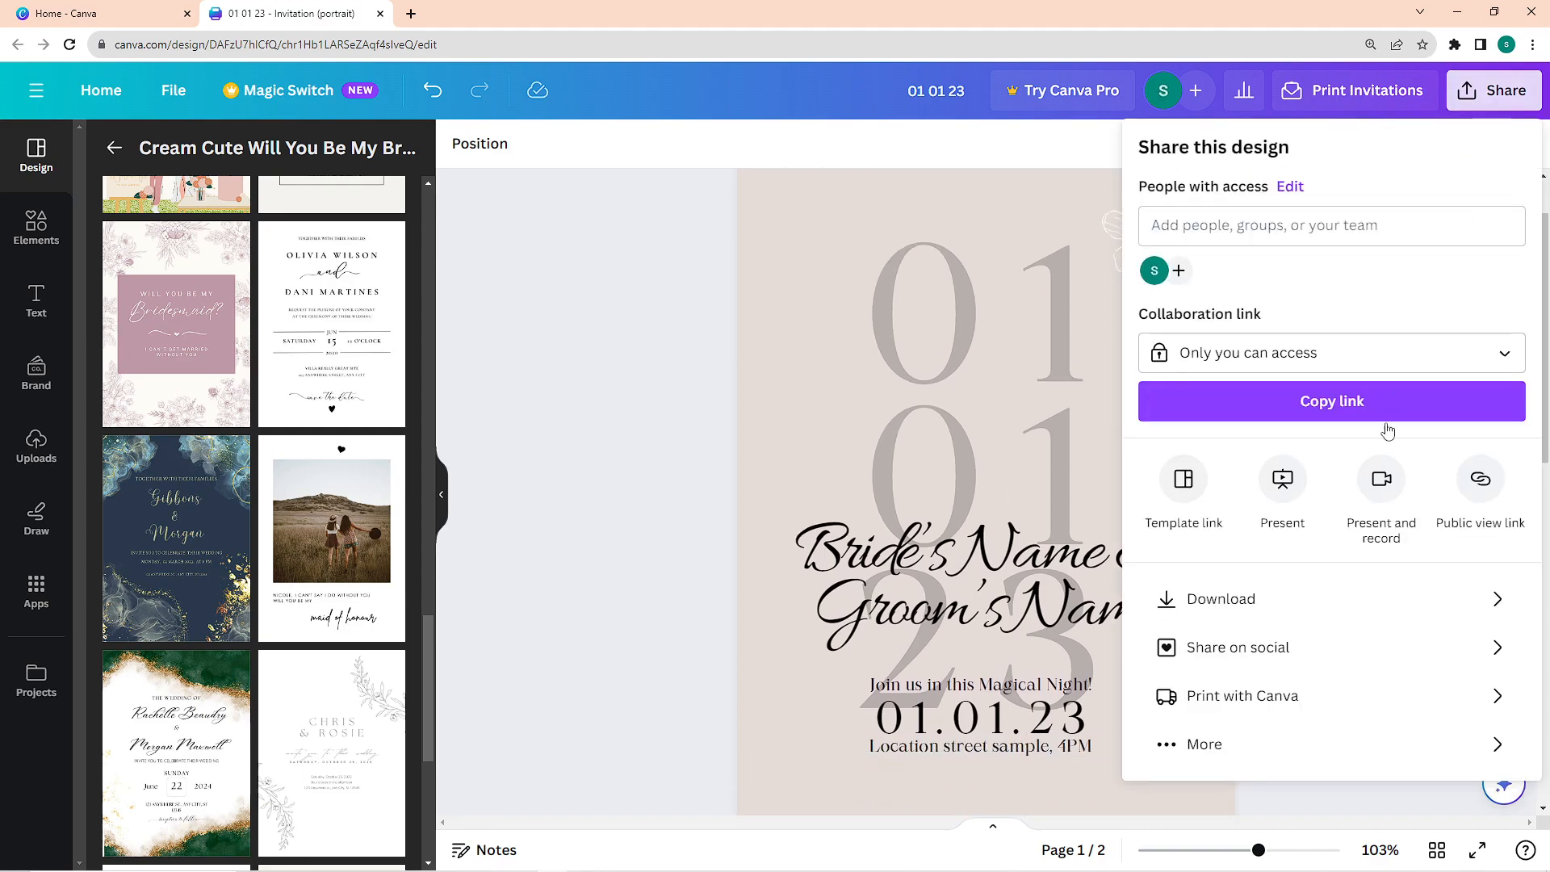
left_click(1201, 741)
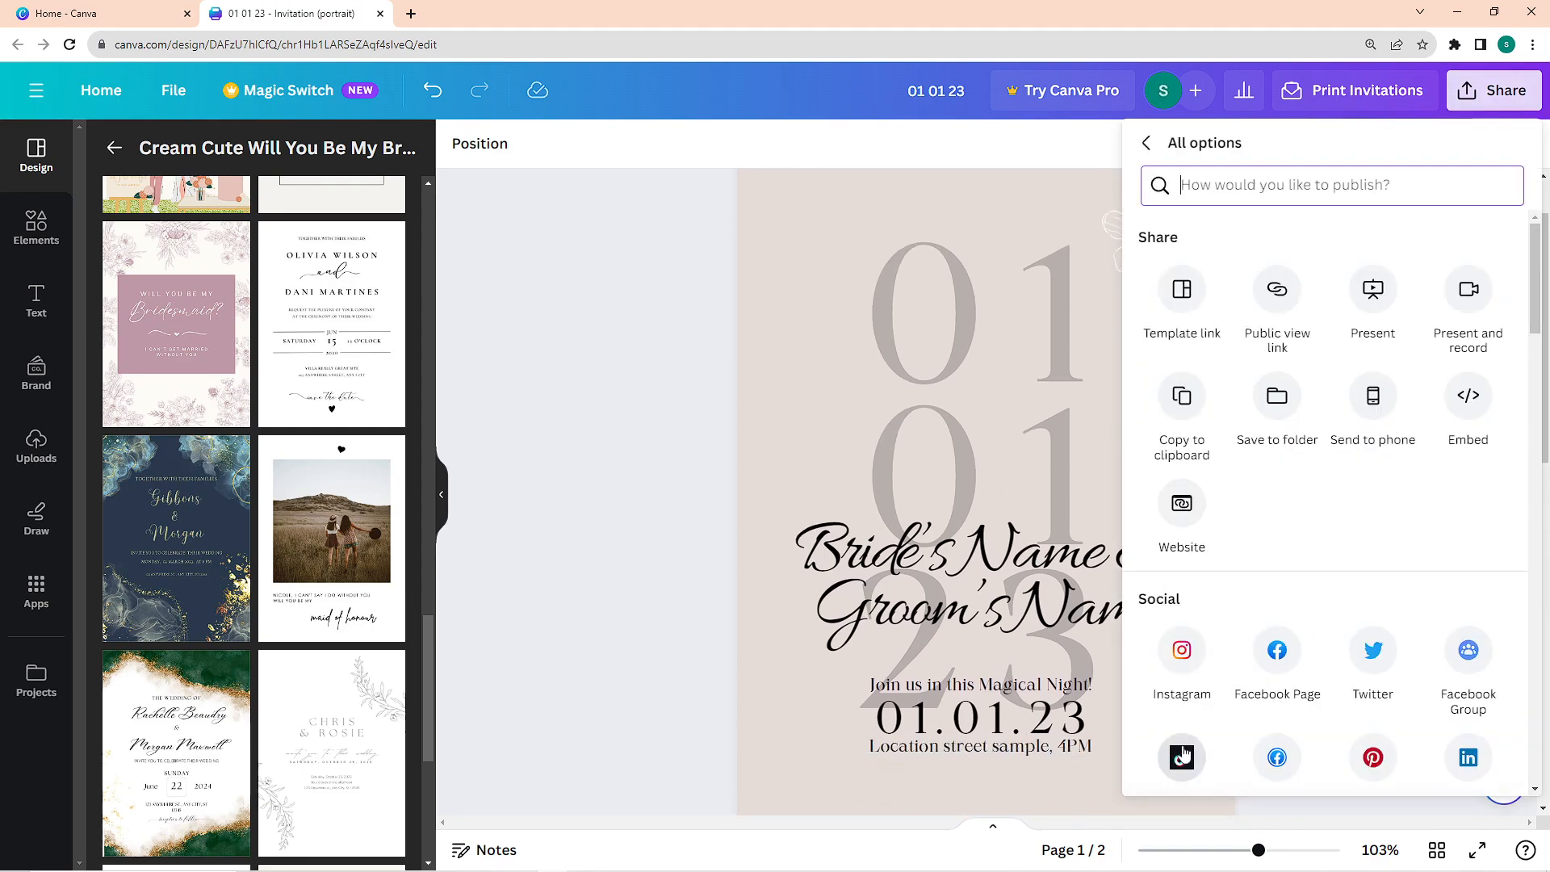
left_click(1180, 299)
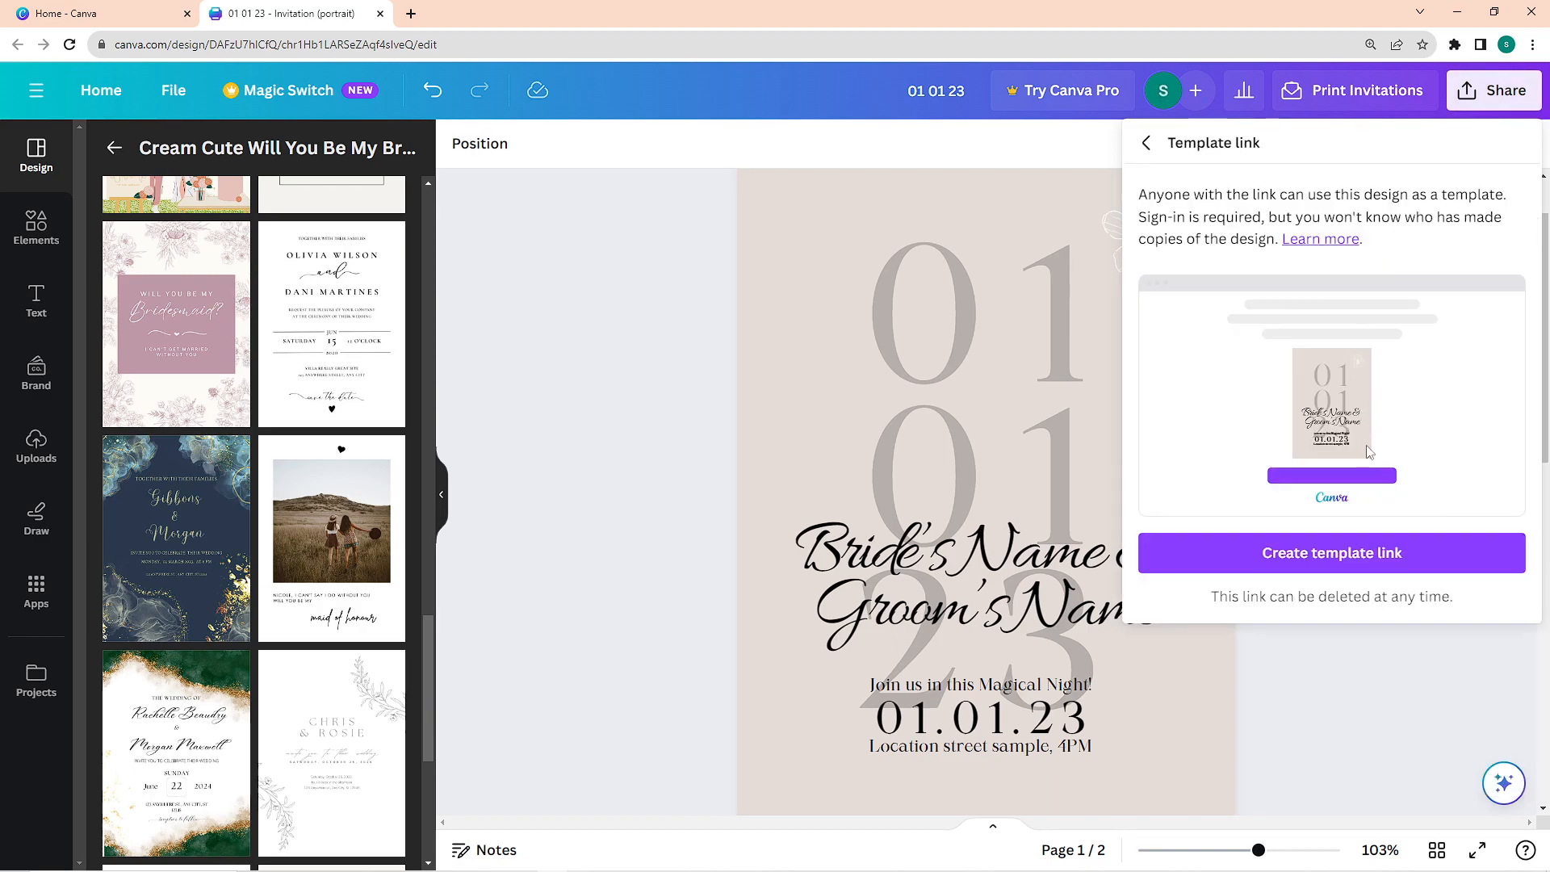
left_click(1381, 560)
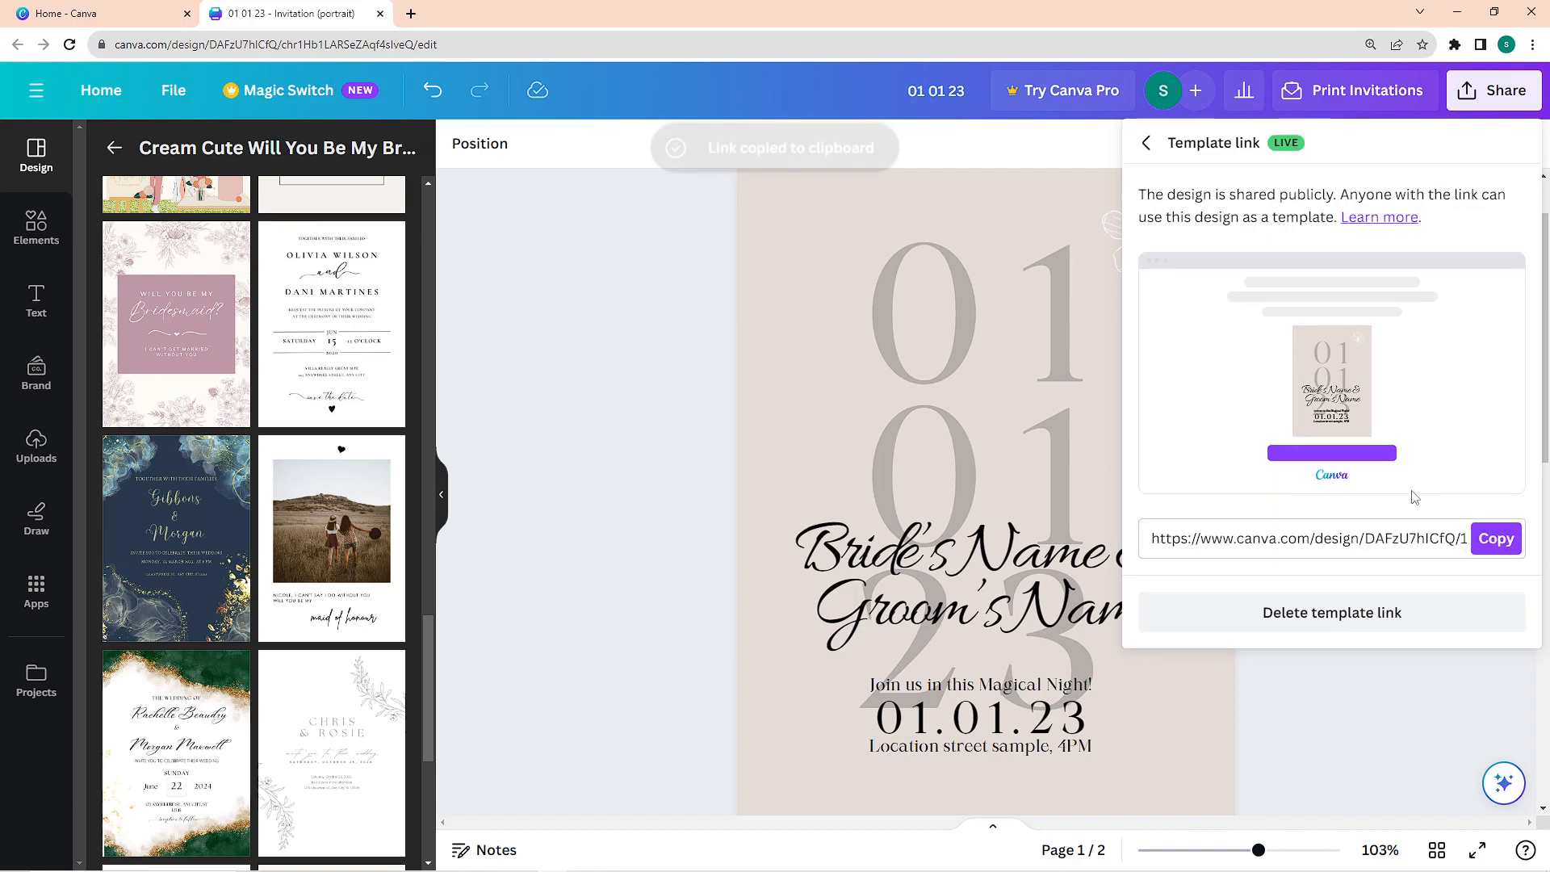
left_click(1488, 539)
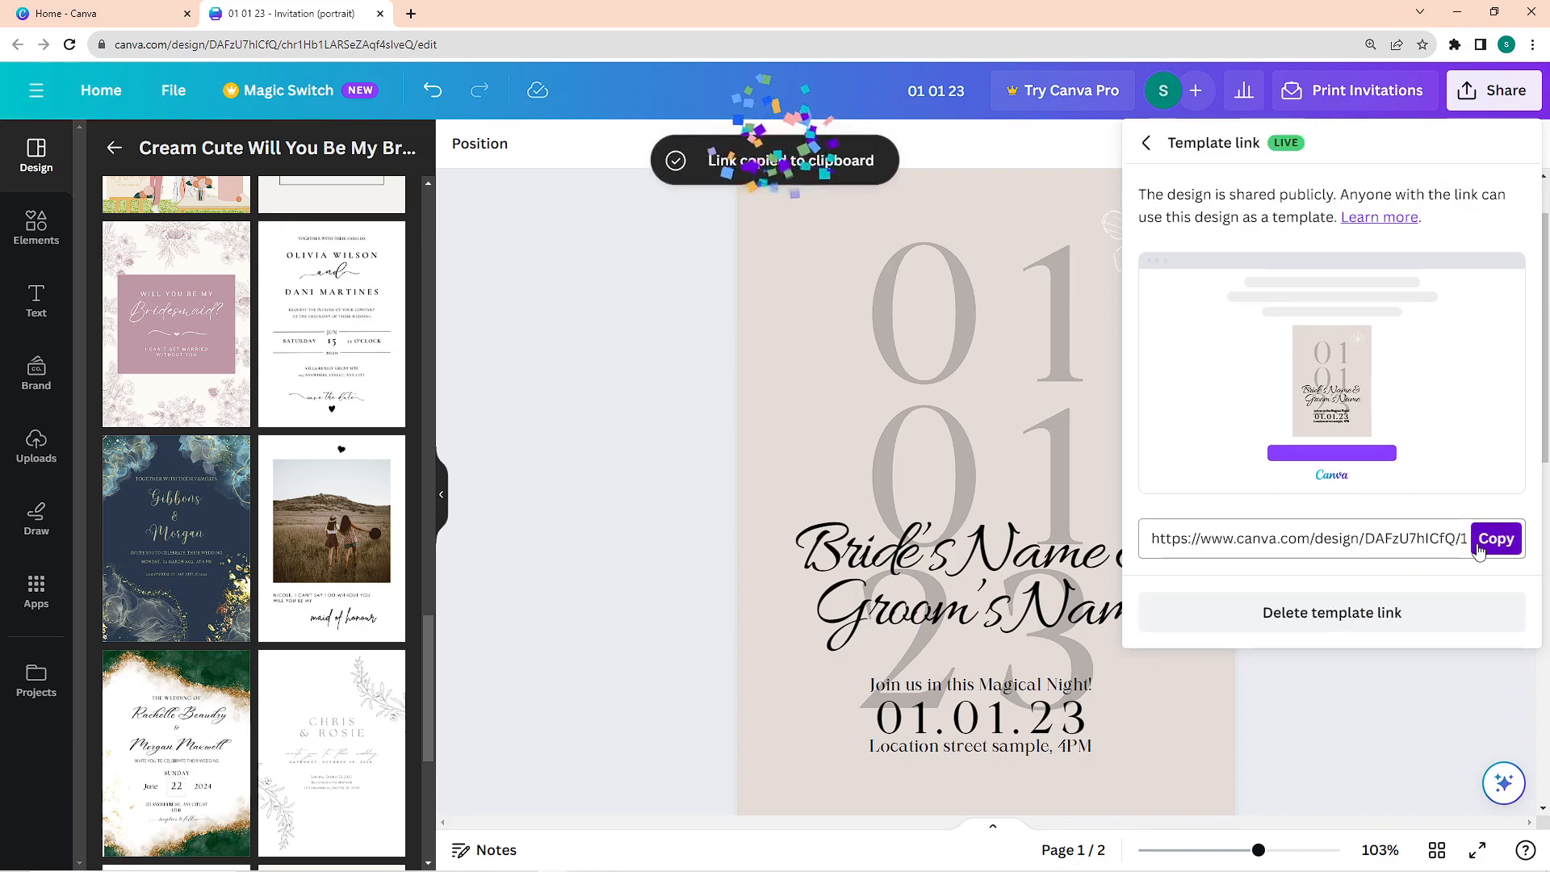
left_click(572, 345)
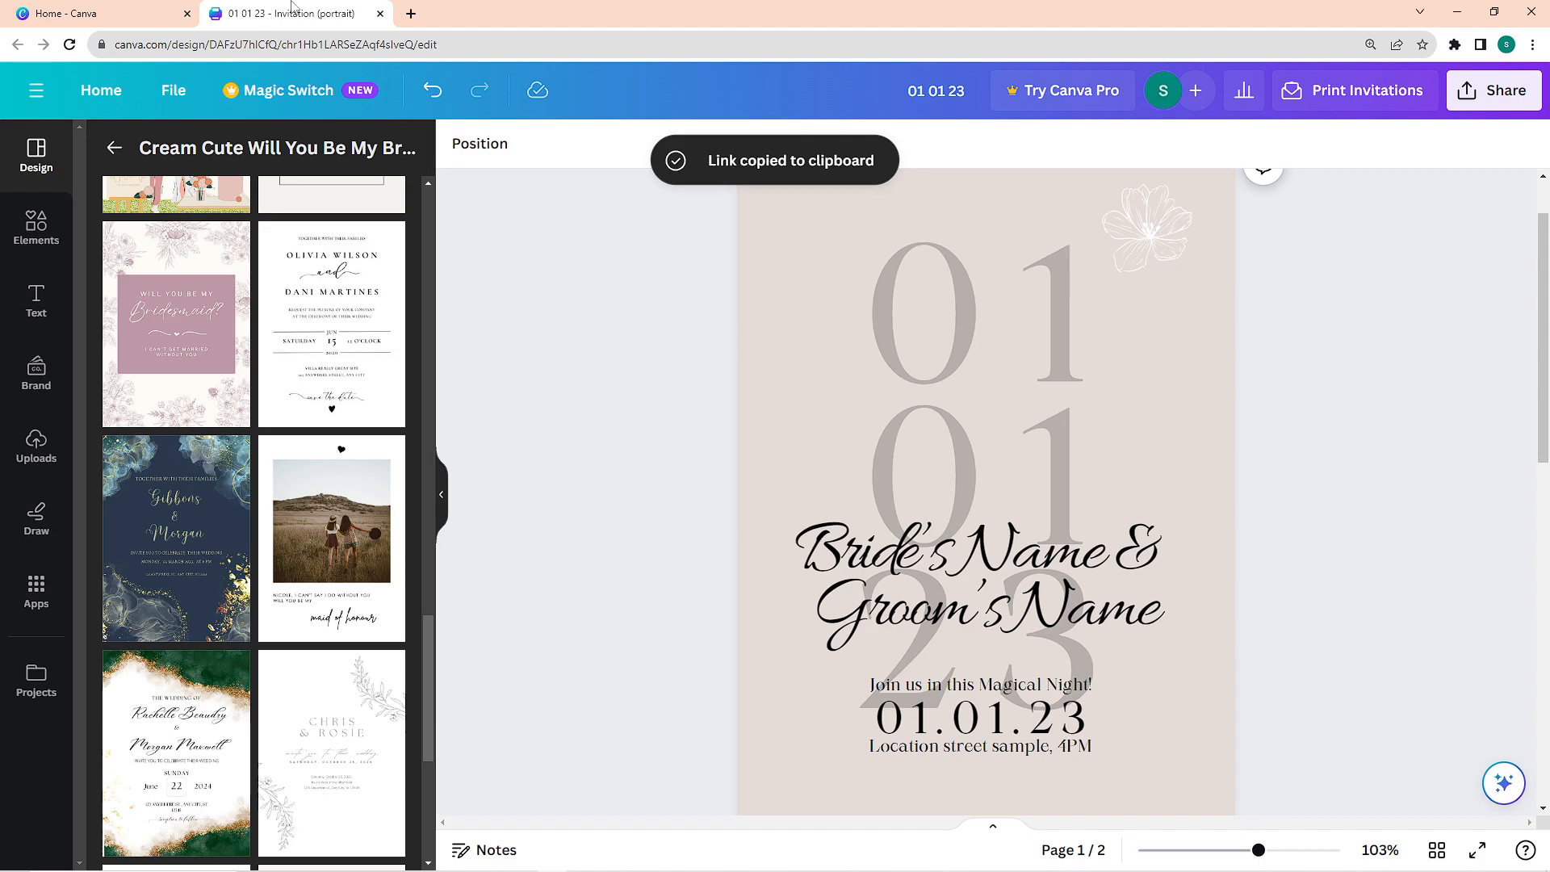
Step: Open the "Thank you for buying!" A4 design from the Canva home page and dismiss the letterhead printing offer
left_click(146, 9)
scroll(565, 416, "down", 2)
left_click(585, 694)
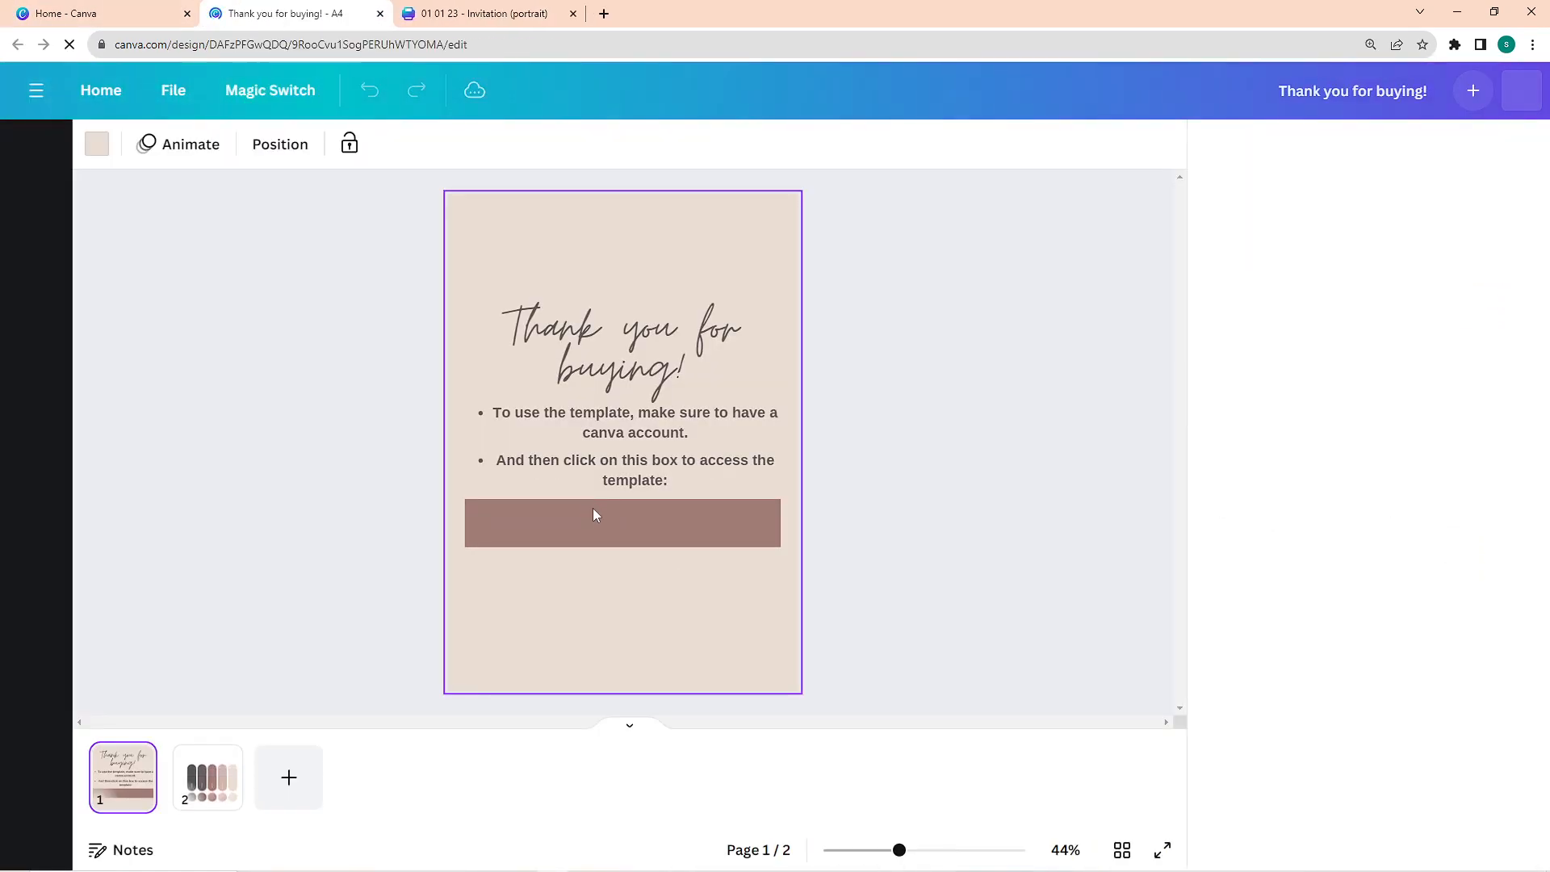
left_click(360, 562)
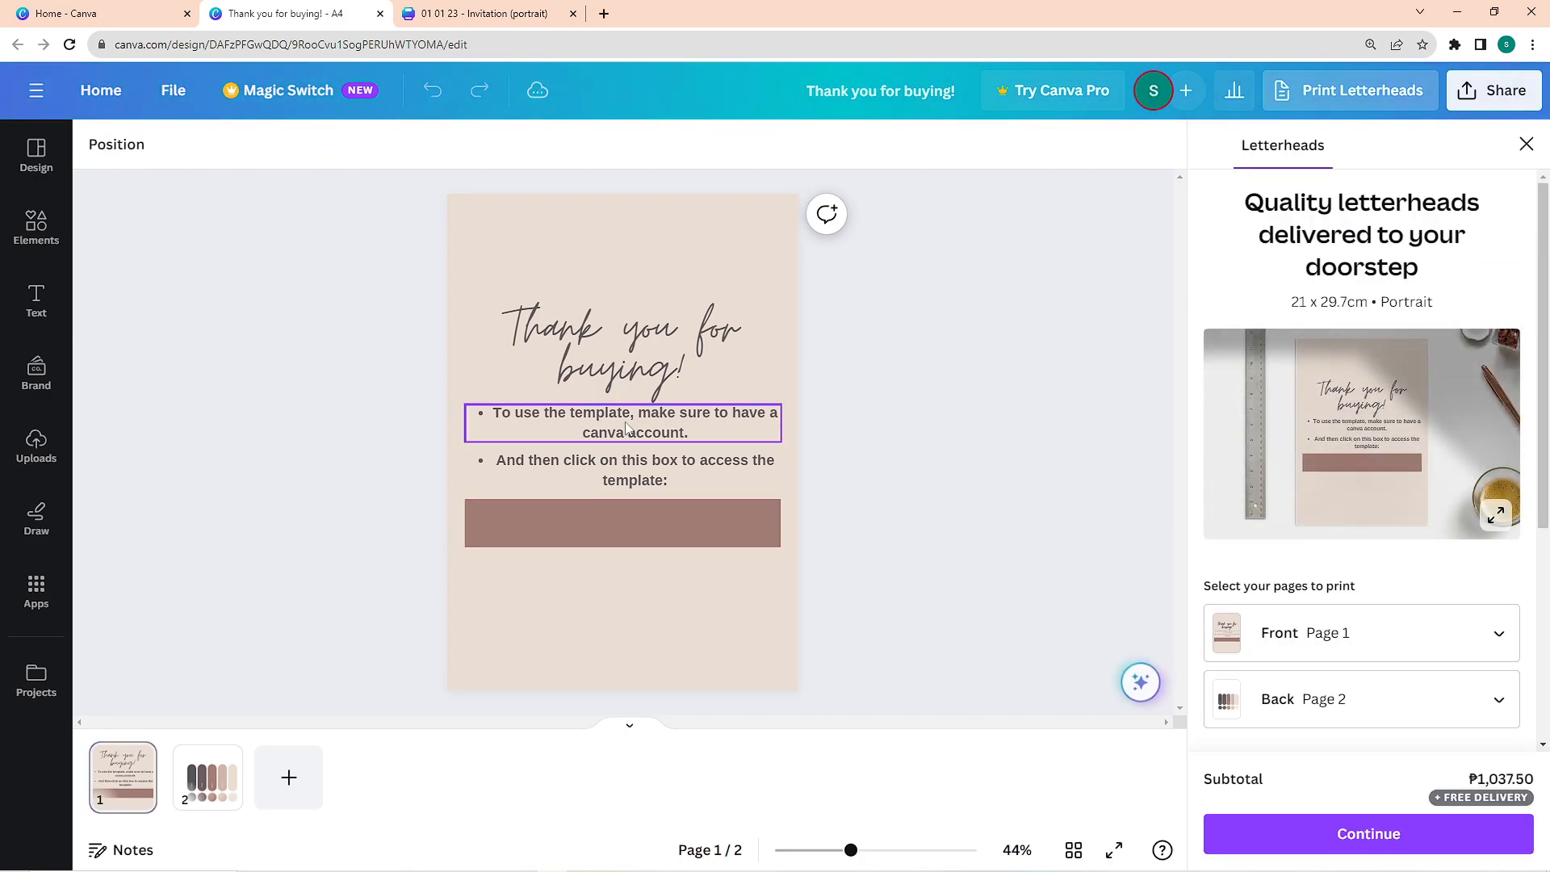
left_click(1526, 144)
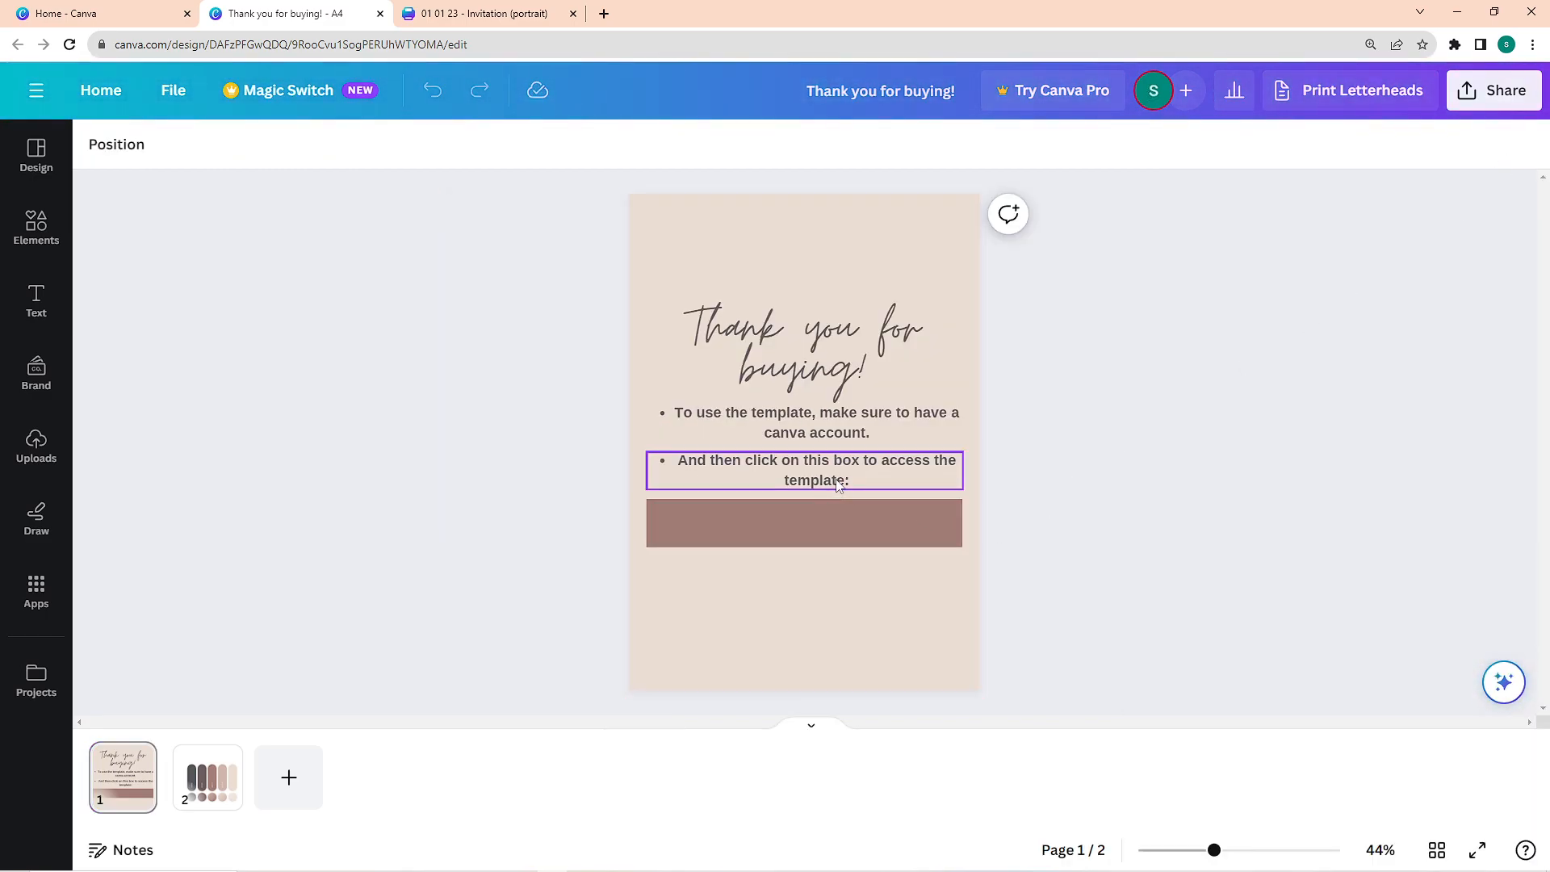
Step: Examine the two bulleted instruction lines and the brown box on the thank-you page
scroll(638, 475, "up", 5)
scroll(848, 475, "up", 3)
scroll(858, 529, "down", 2)
scroll(864, 565, "down", 1)
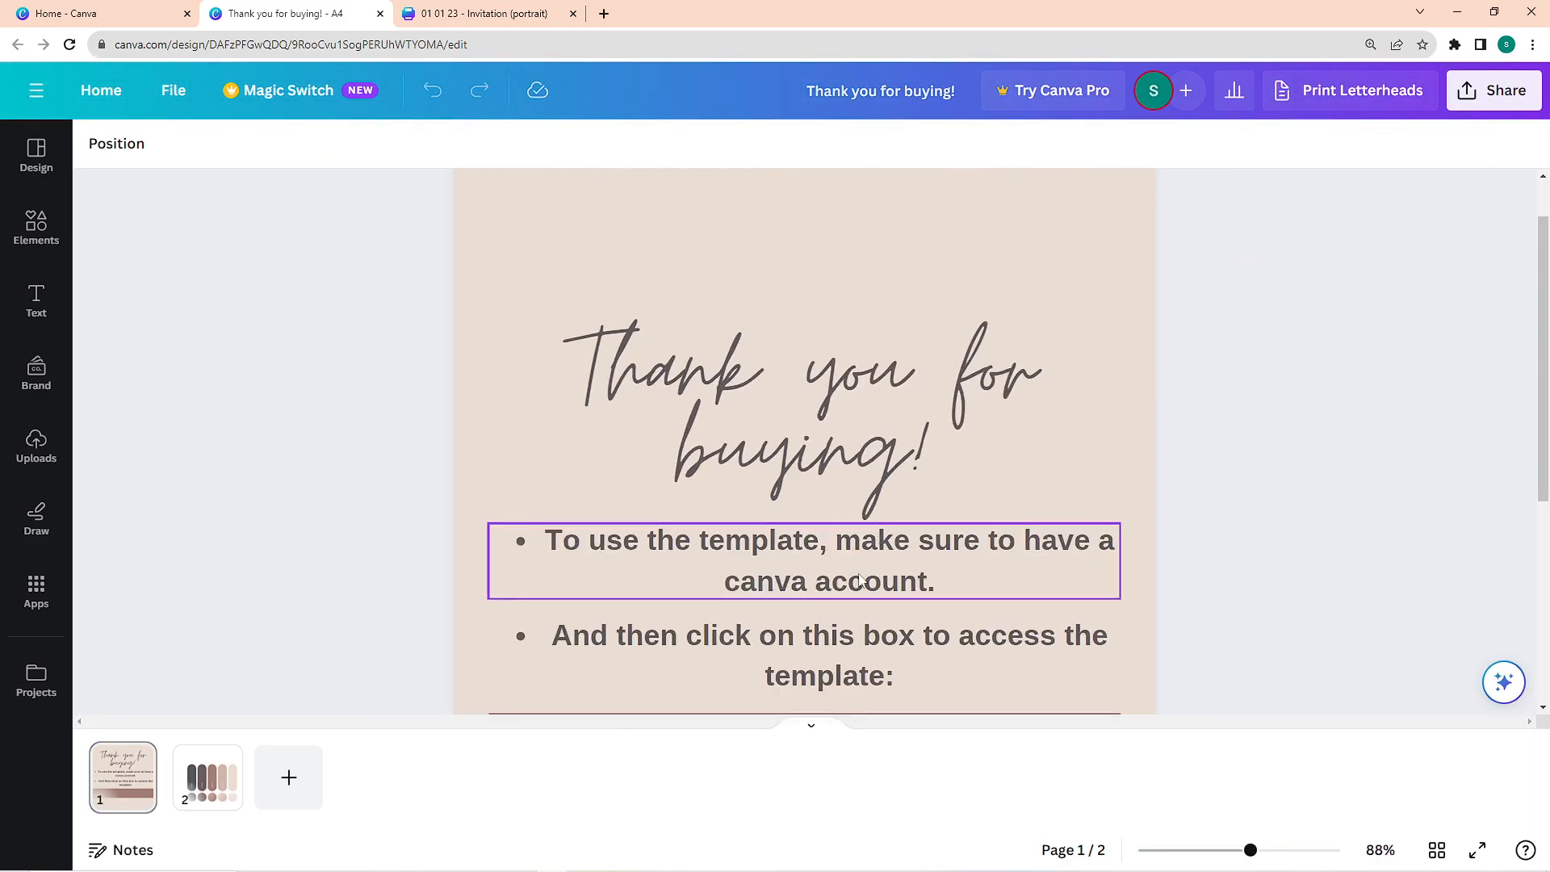
double_click(860, 574)
scroll(860, 574, "down", 3)
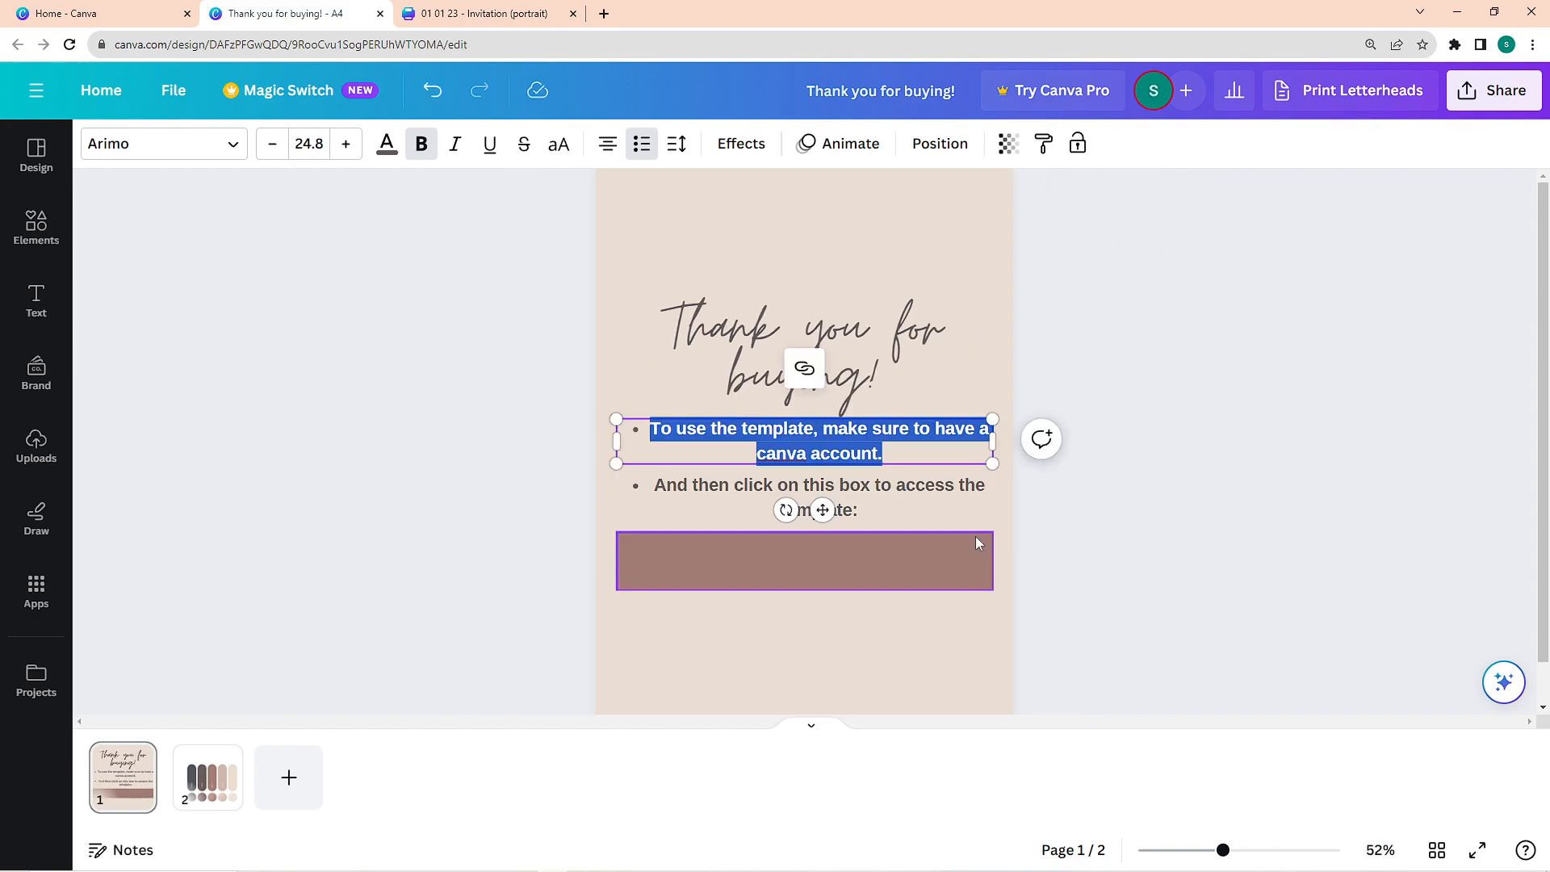
double_click(926, 512)
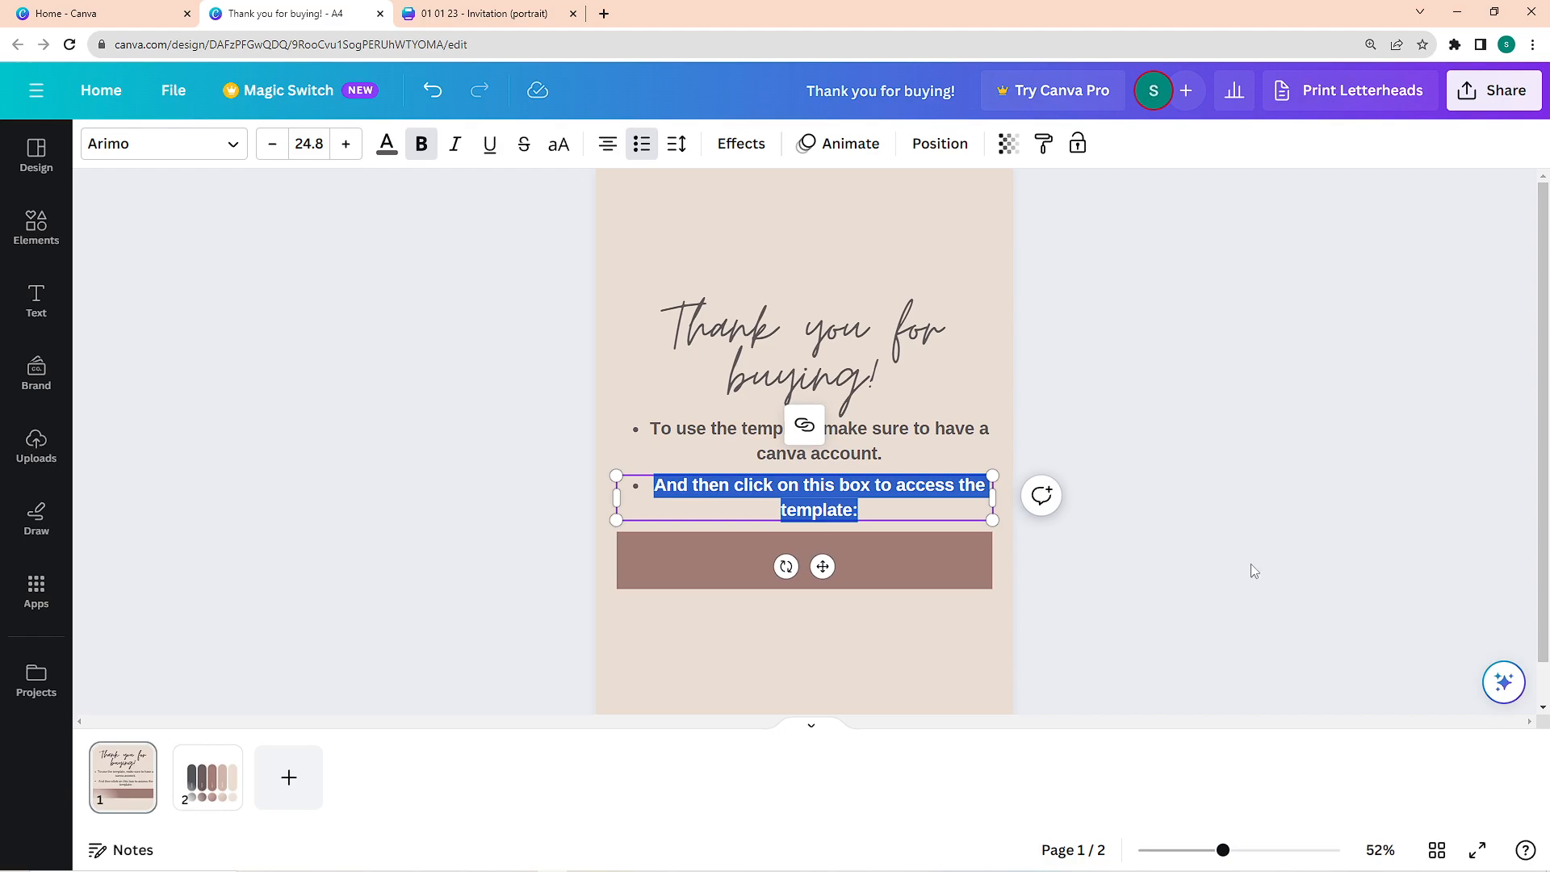
left_click(737, 629)
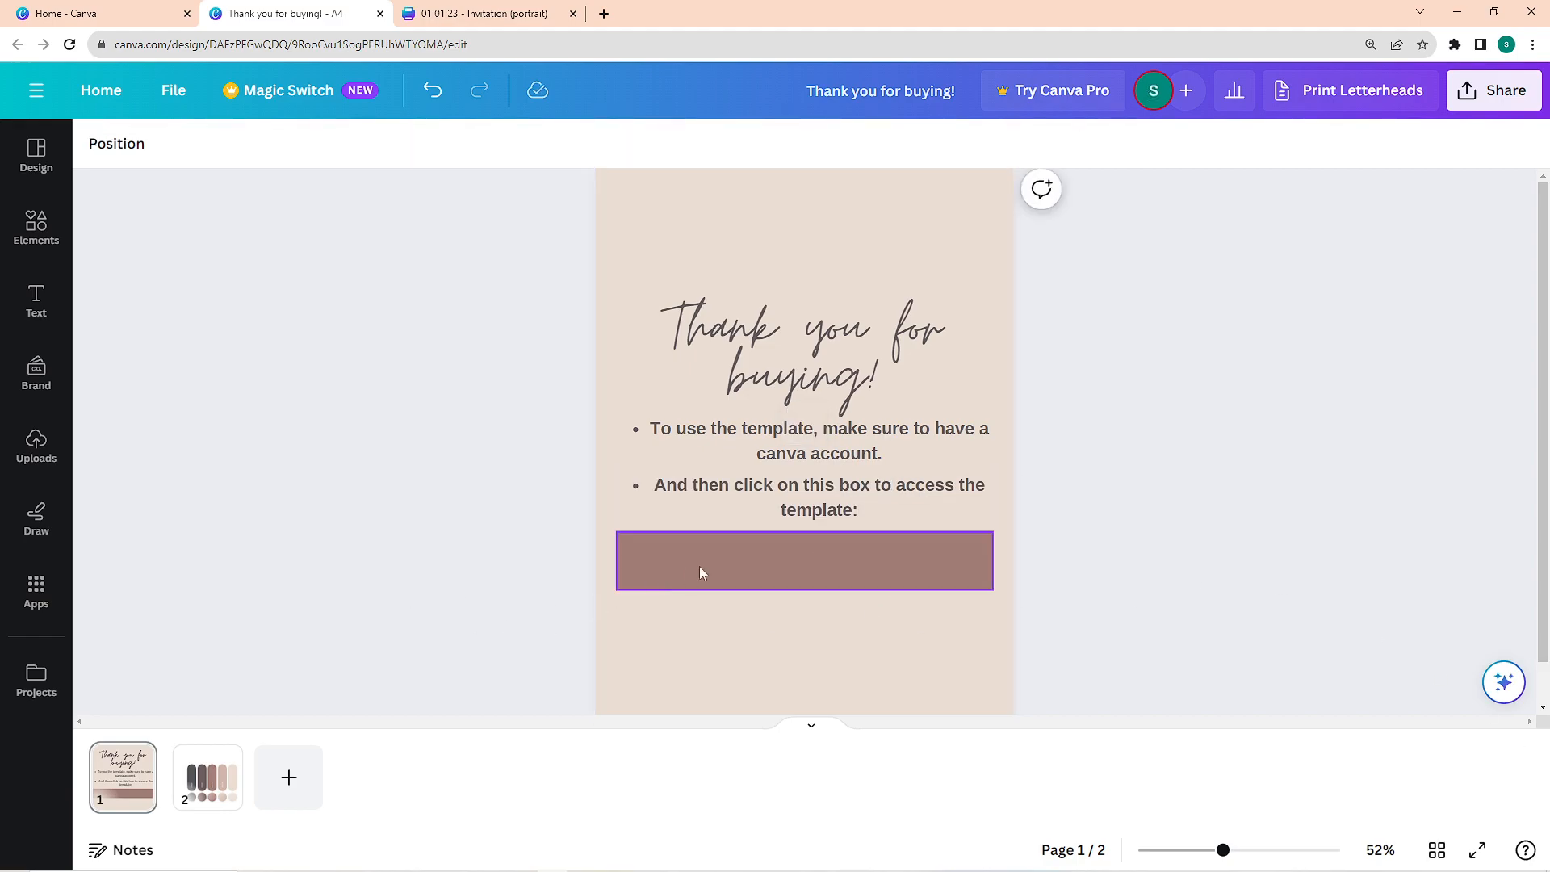
left_click(756, 573)
left_click(734, 635)
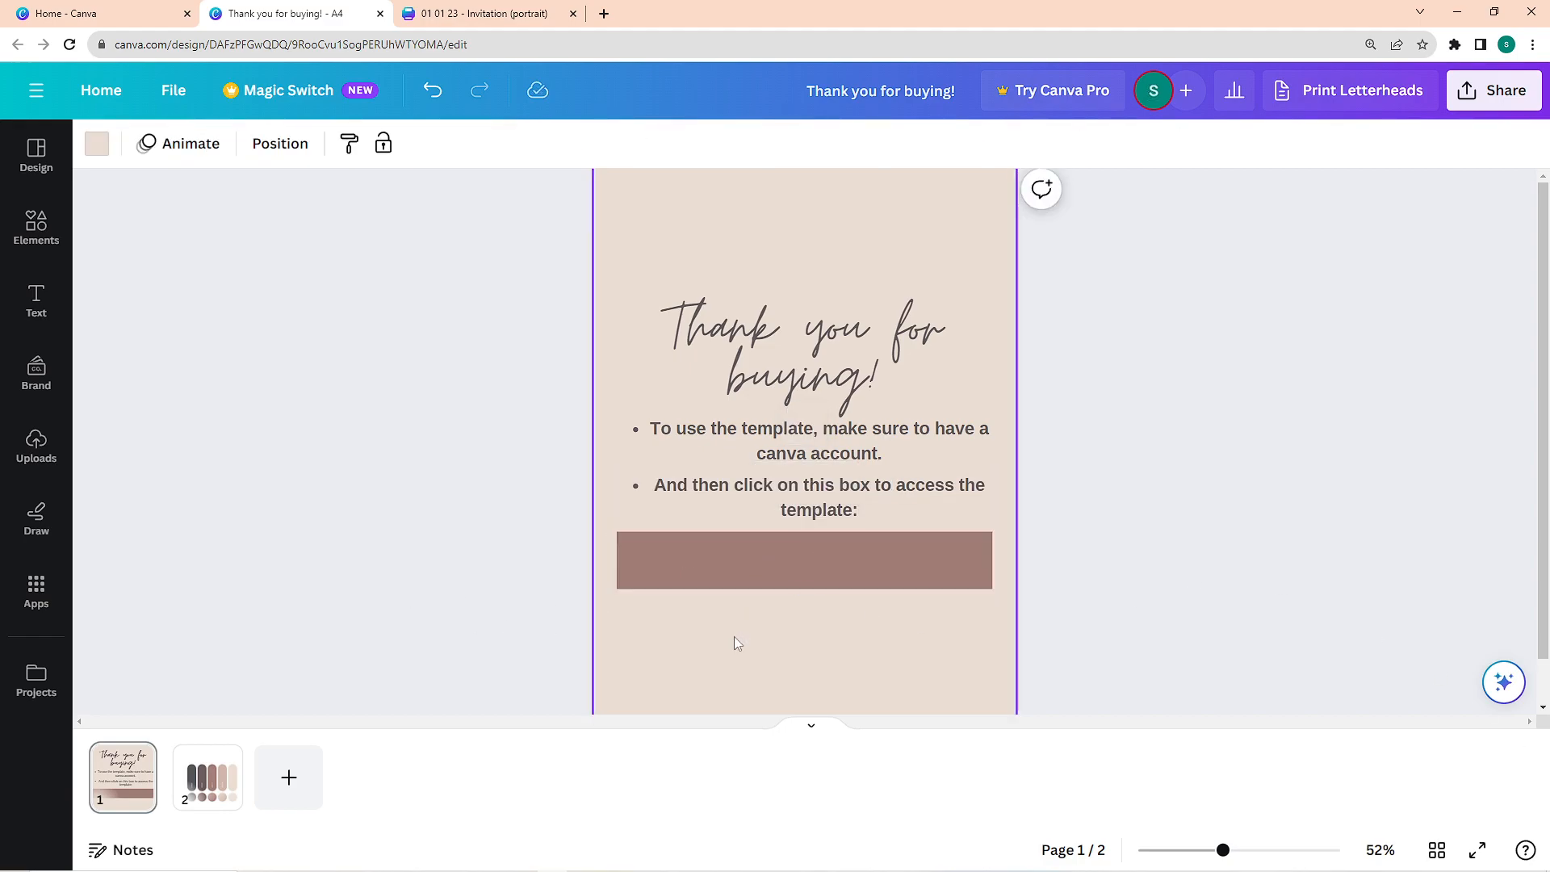
Step: Add a heading reading "Wedding template link" to the thank-you page
key("t")
left_click_drag(822, 491, 788, 595)
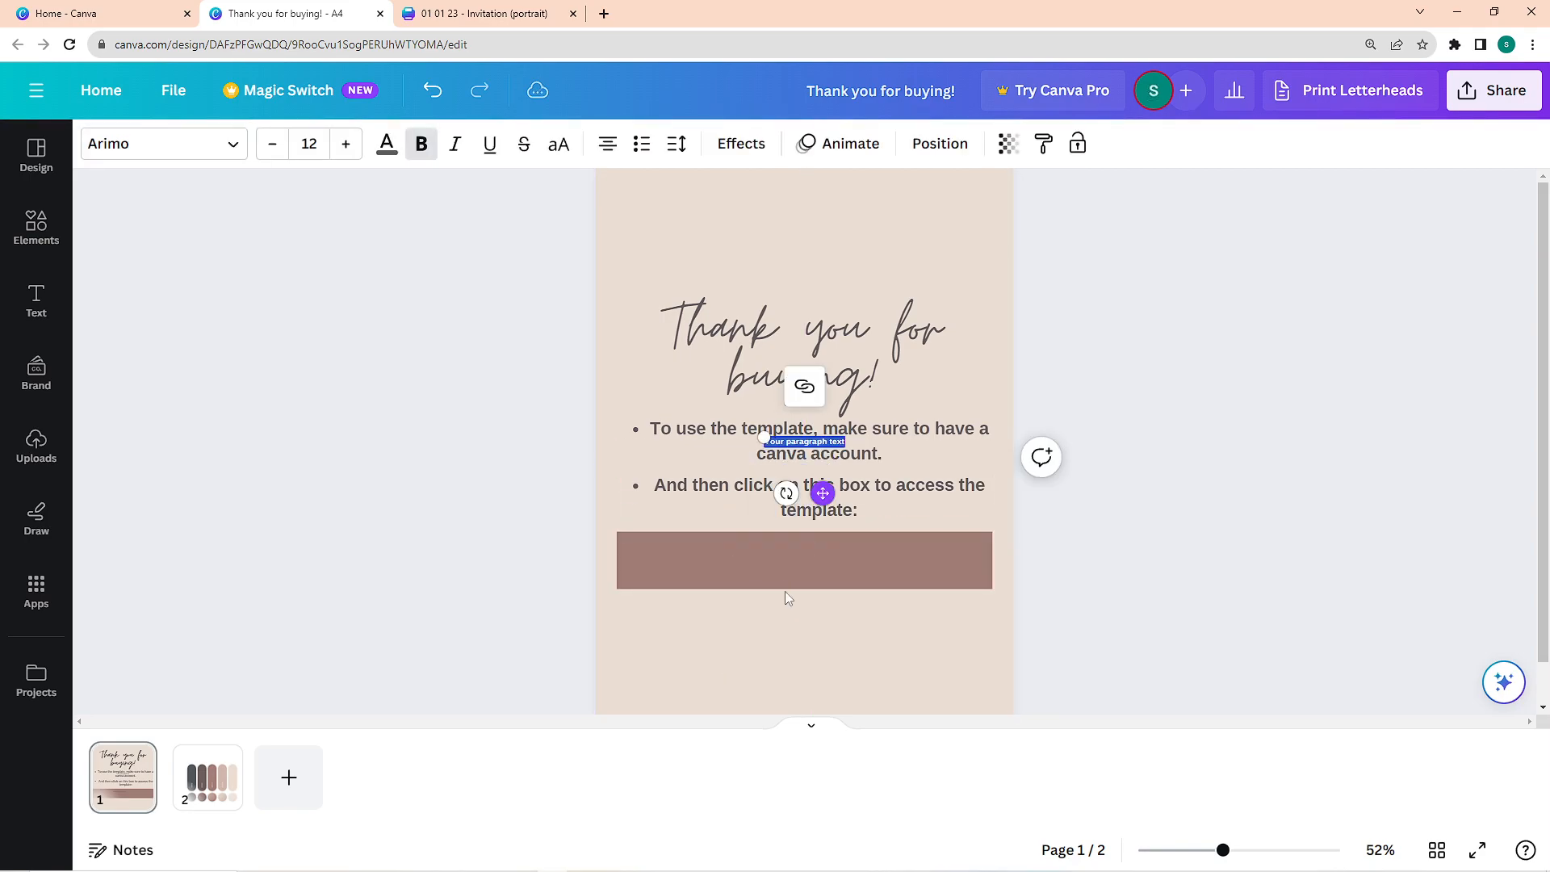
left_click(67, 304)
left_click(216, 396)
type("Wedding")
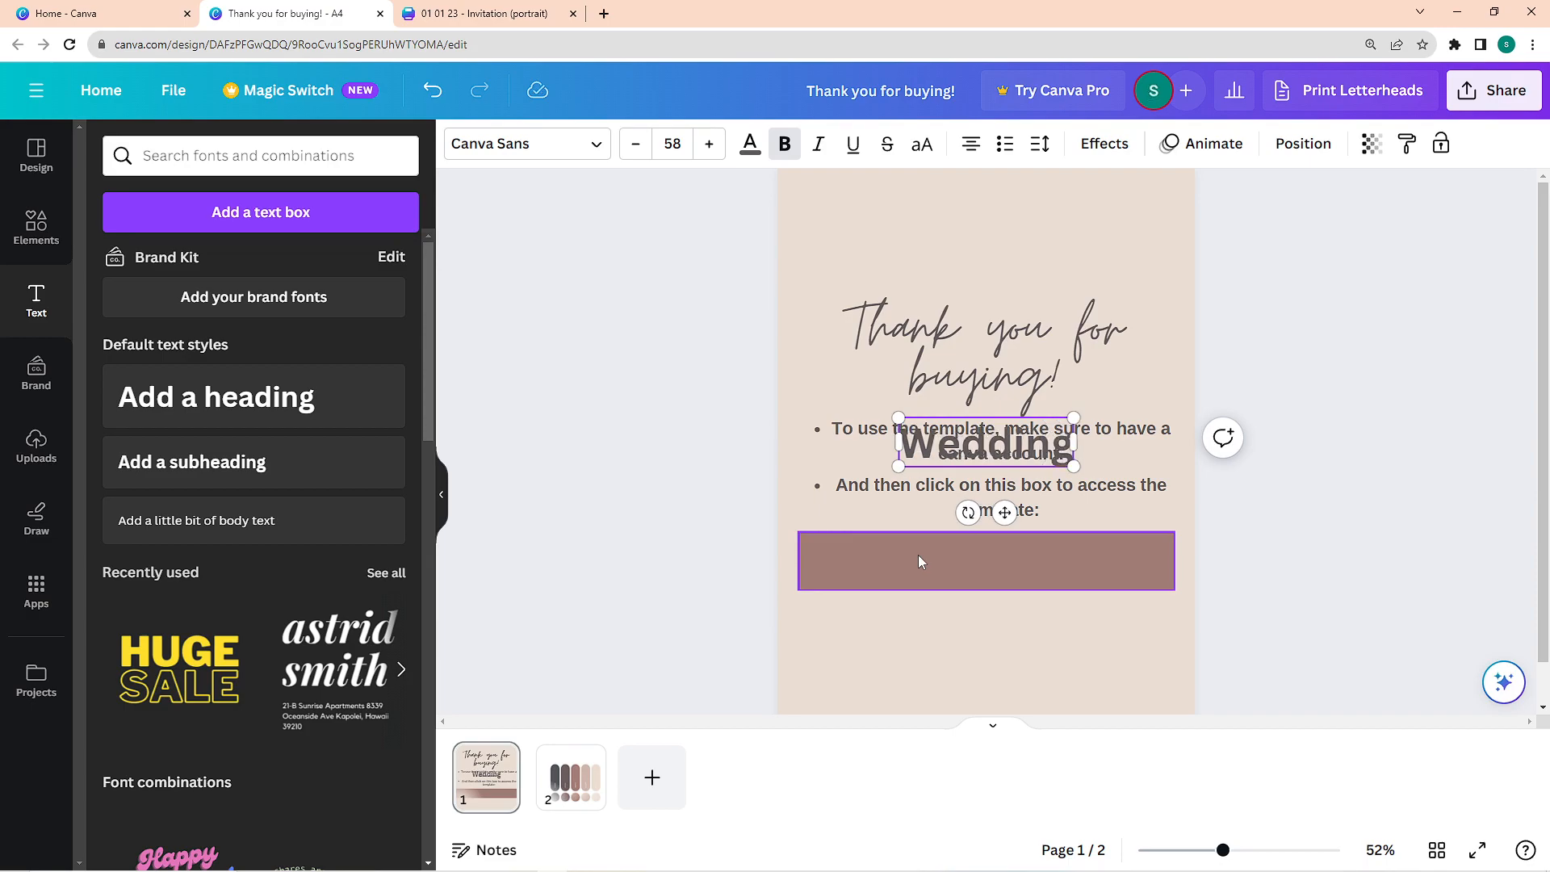
type(" template link")
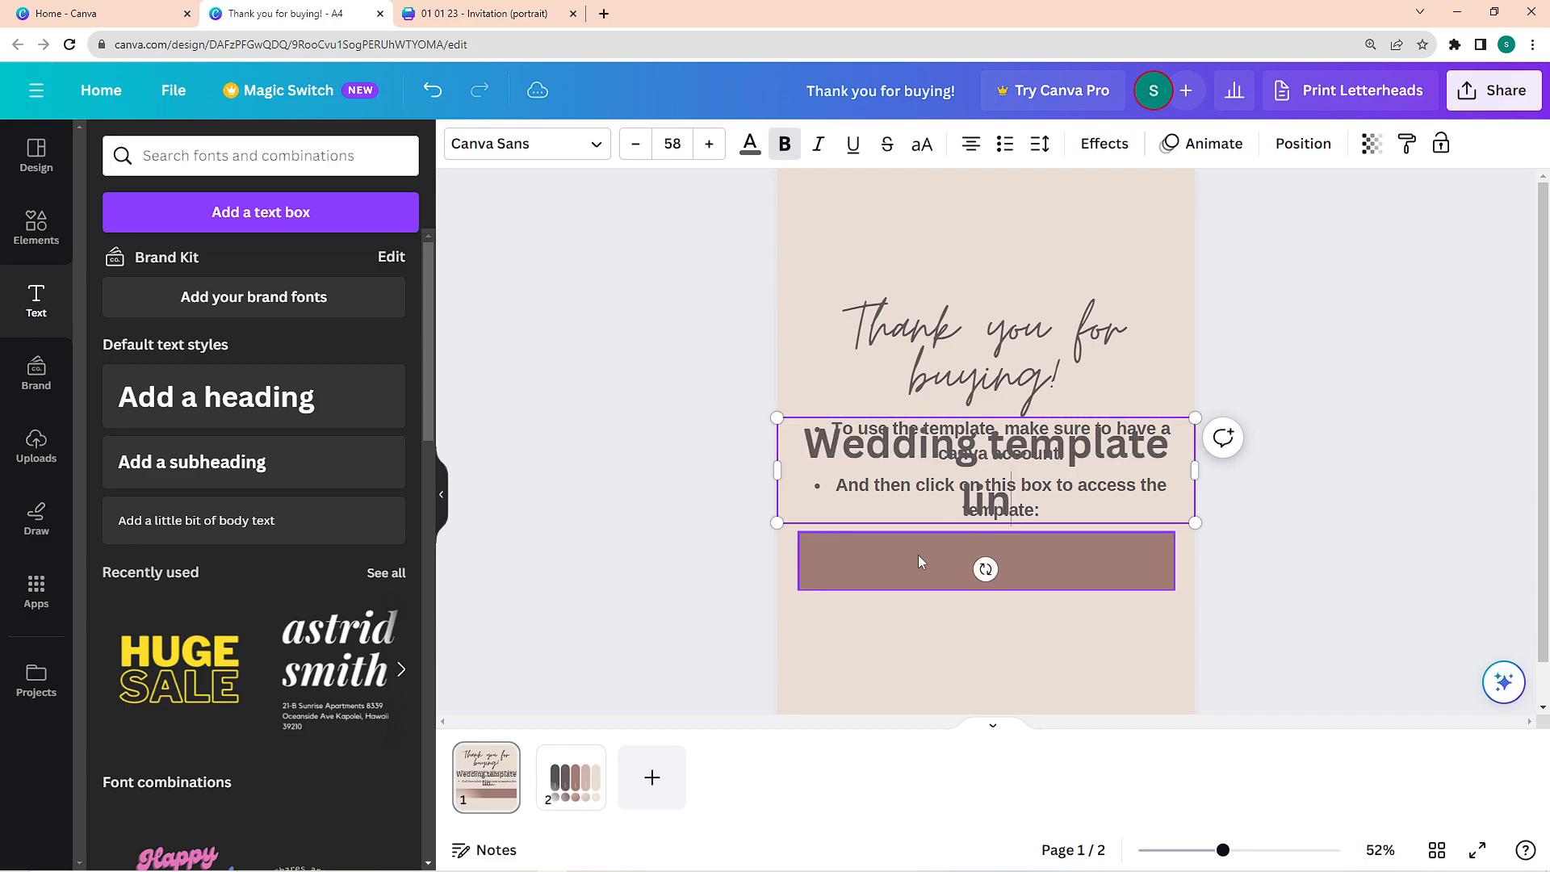
Step: Reduce the "Wedding template link" heading's font size to 43
key("ctrl+a")
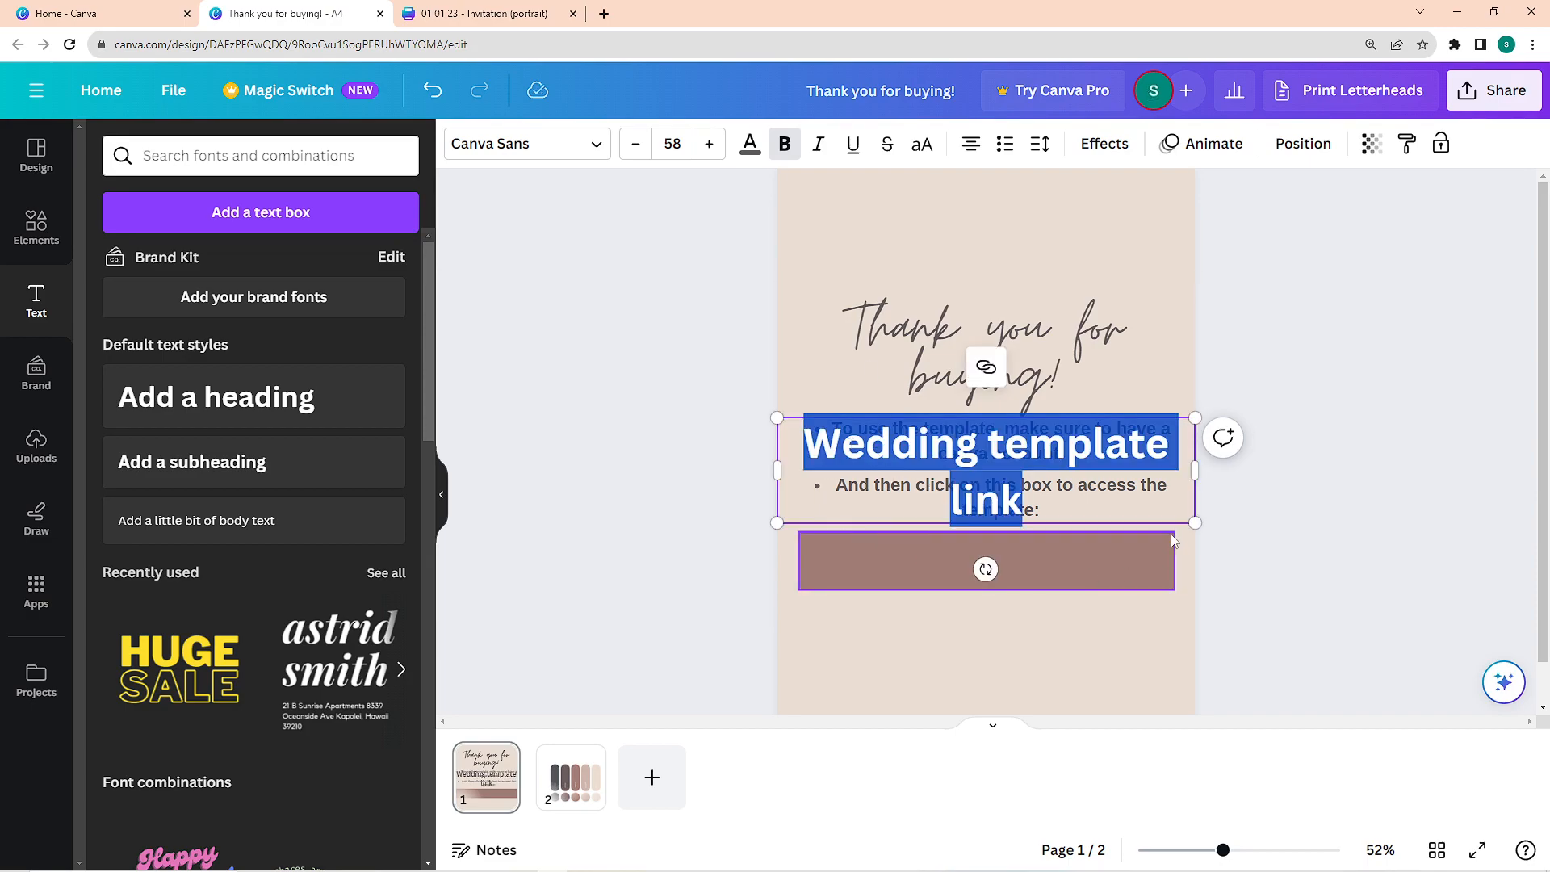
left_click(635, 143)
left_click(636, 144)
left_click(635, 144)
left_click(635, 144)
left_click(636, 143)
left_click(635, 144)
left_click(635, 144)
left_click(635, 143)
left_click(636, 143)
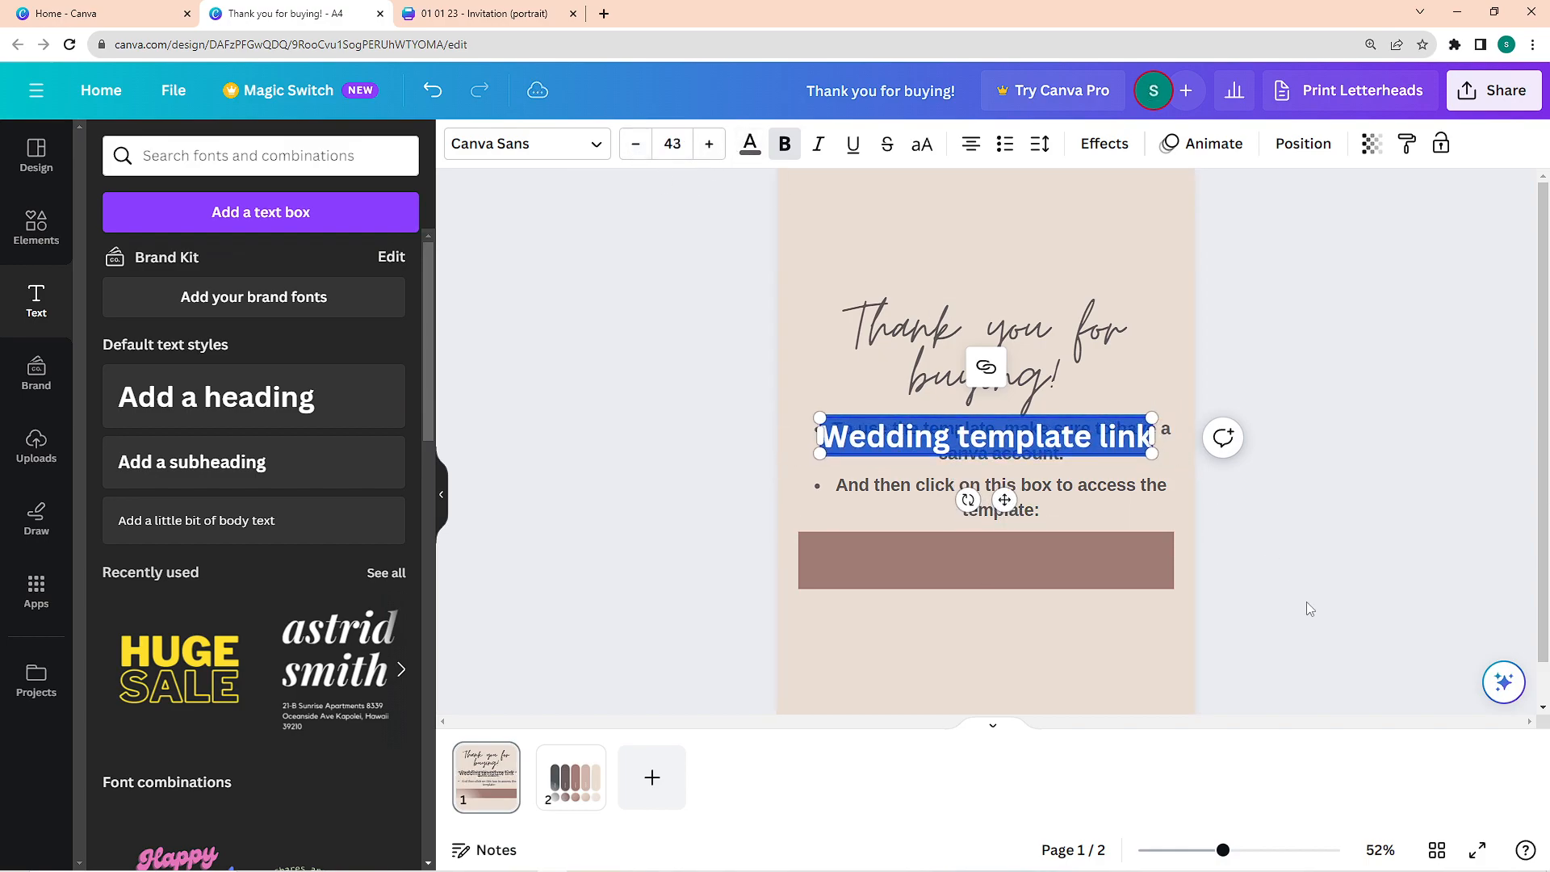
Step: Centre the "Wedding template link" heading on the brown box and change its text colour to light pinkish beige
left_click_drag(1002, 500, 995, 628)
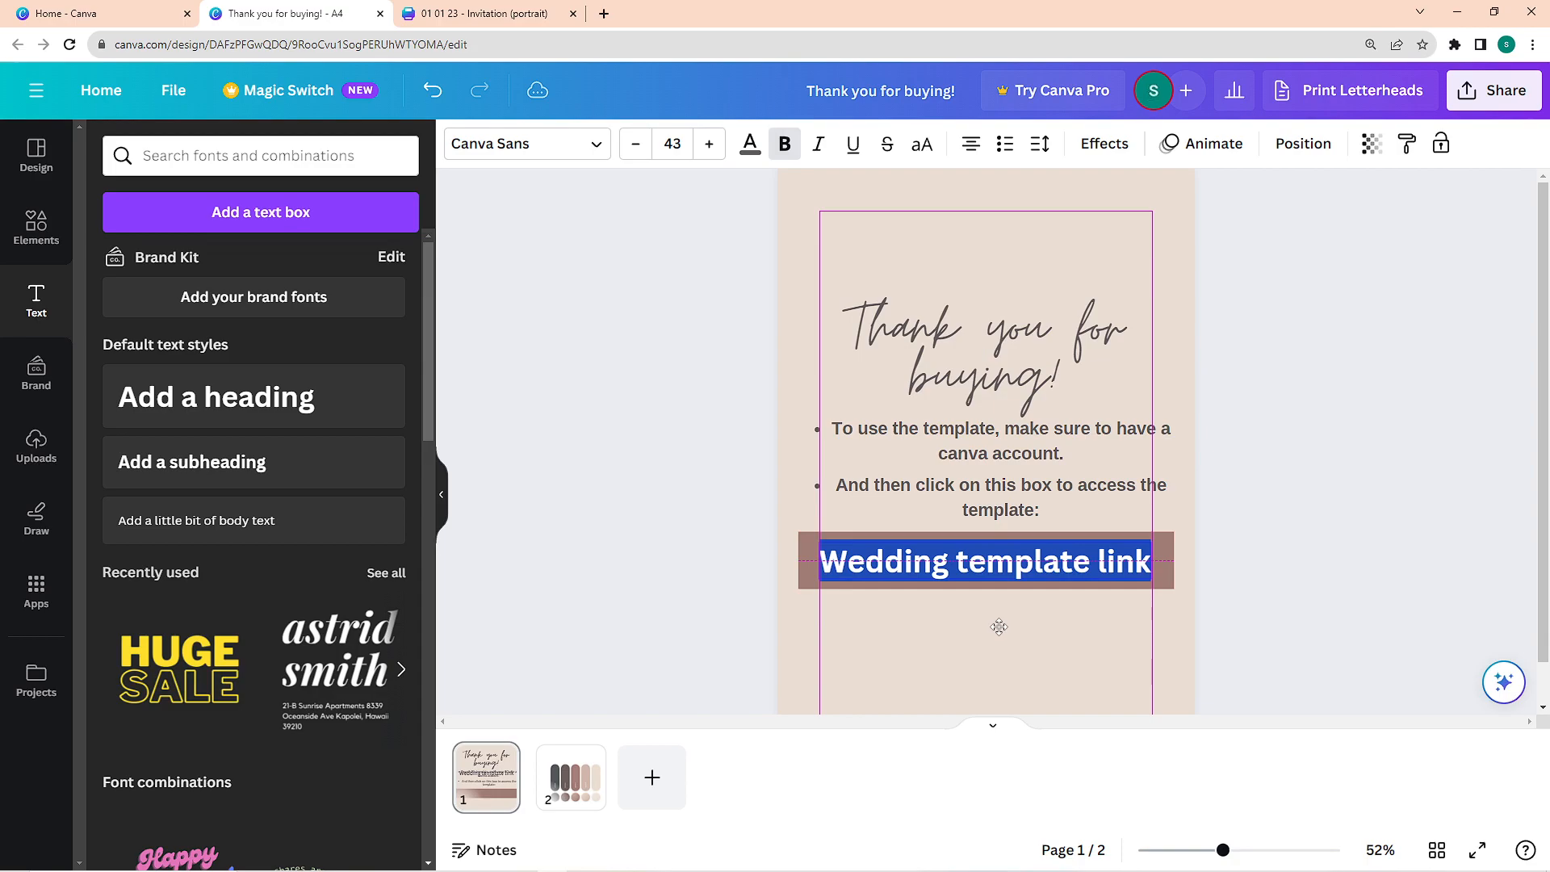
left_click(1067, 566)
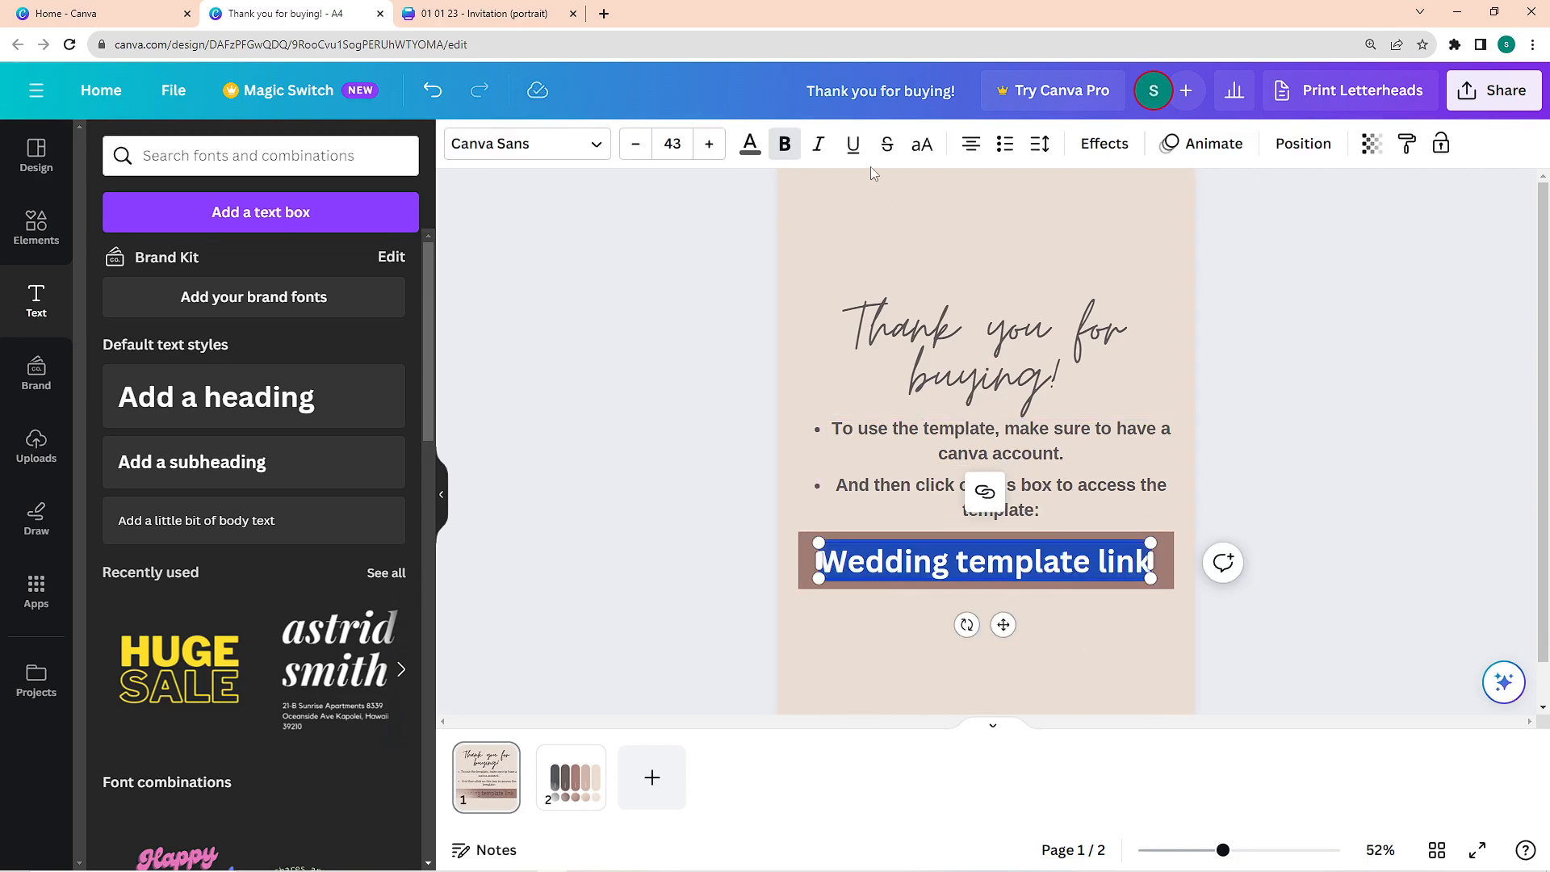
left_click(750, 144)
left_click(266, 267)
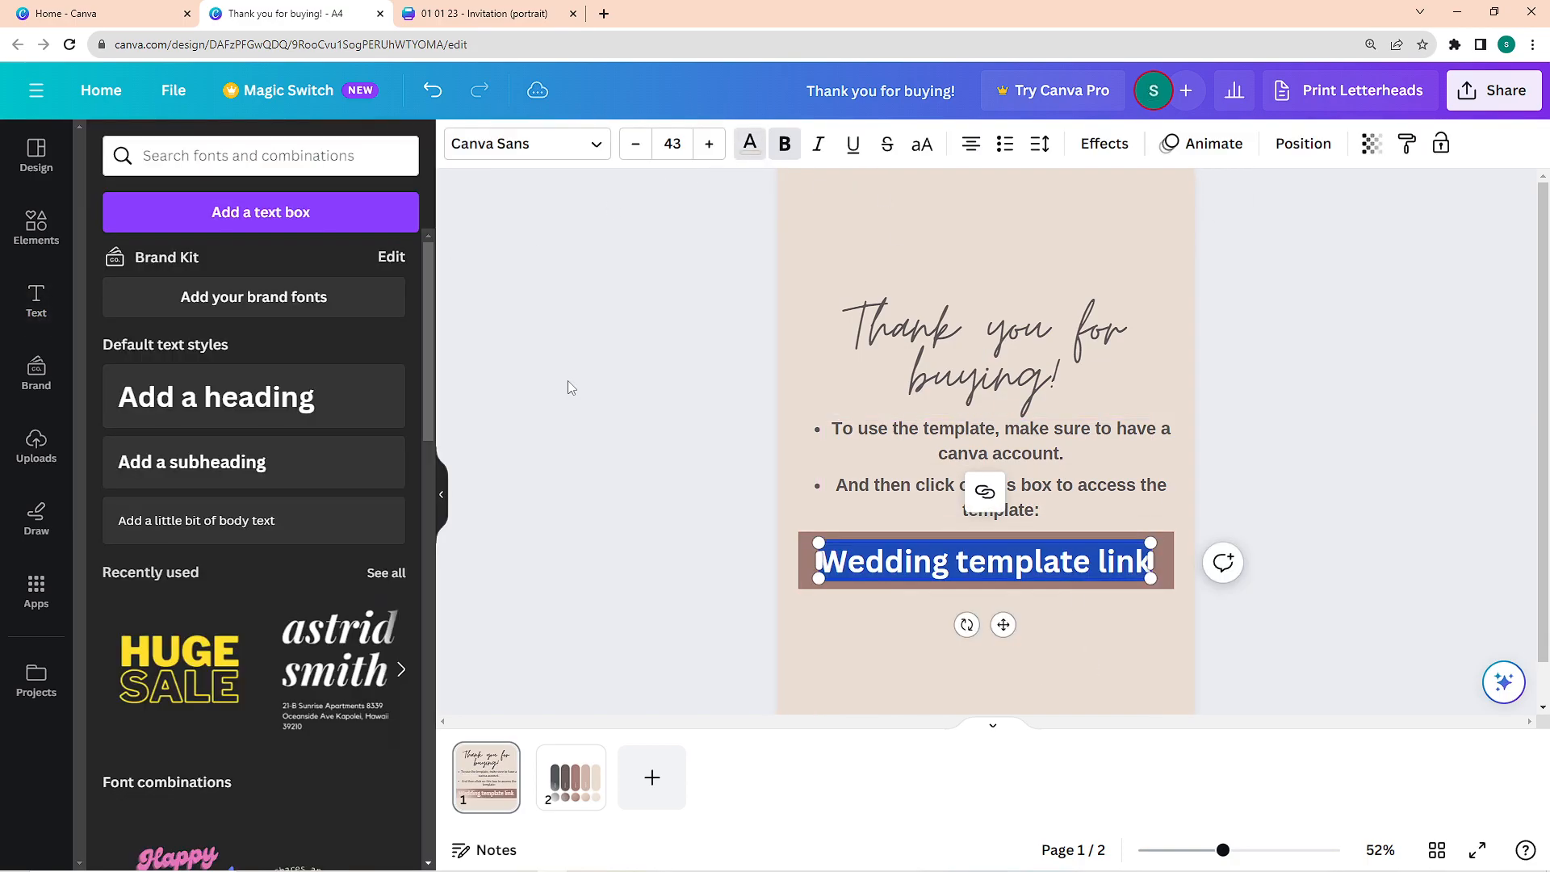
left_click(1066, 655)
Step: Hyperlink the "Wedding template link" text to the copied invitation template link
left_click(1018, 562)
left_click(1016, 559)
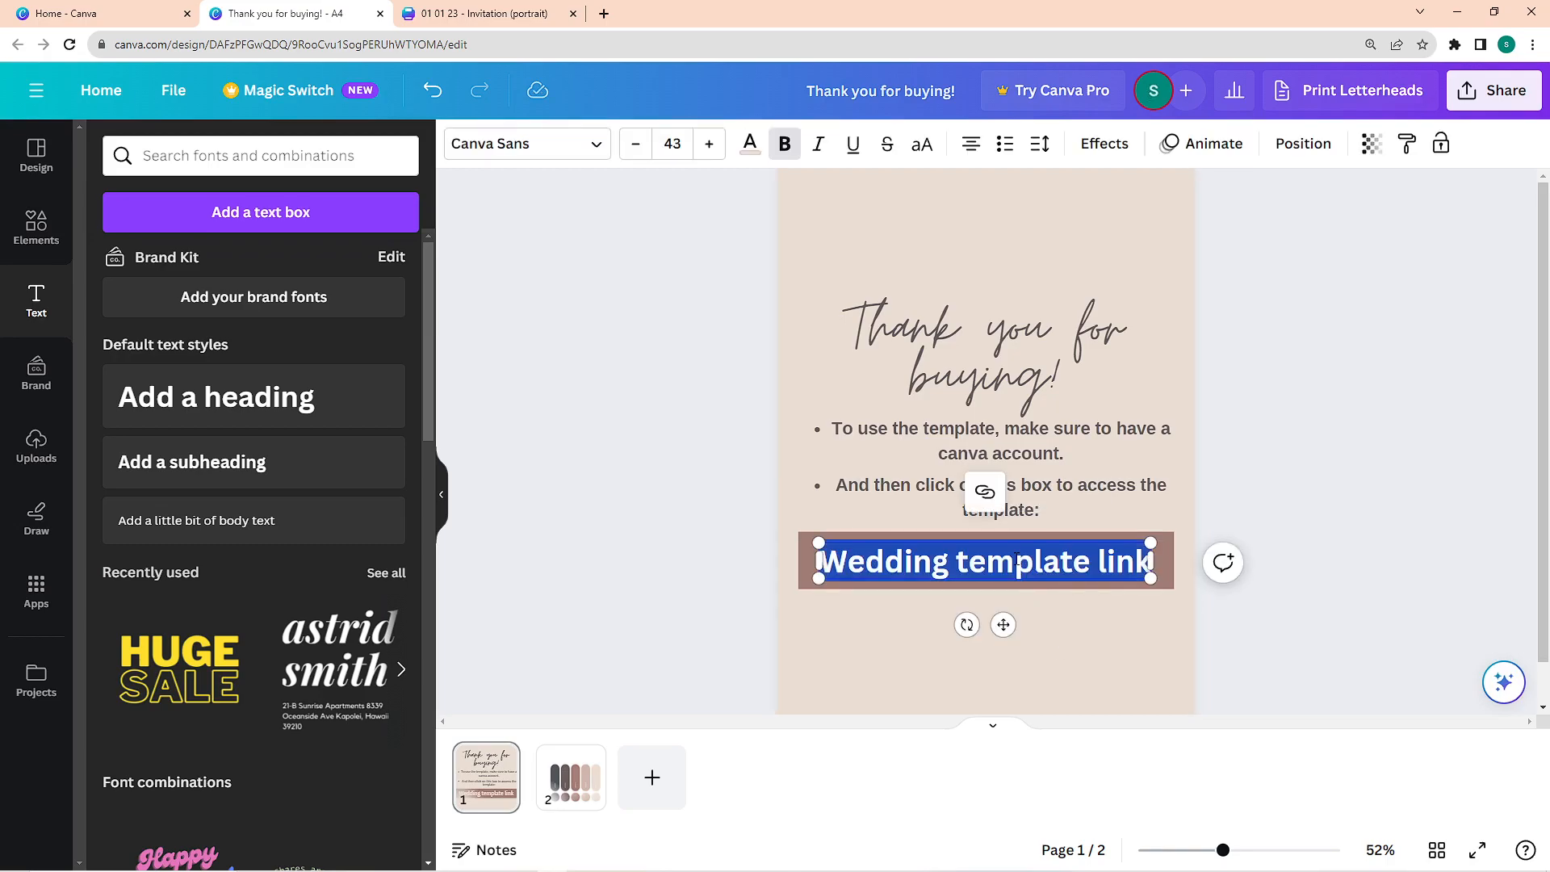
left_click(987, 495)
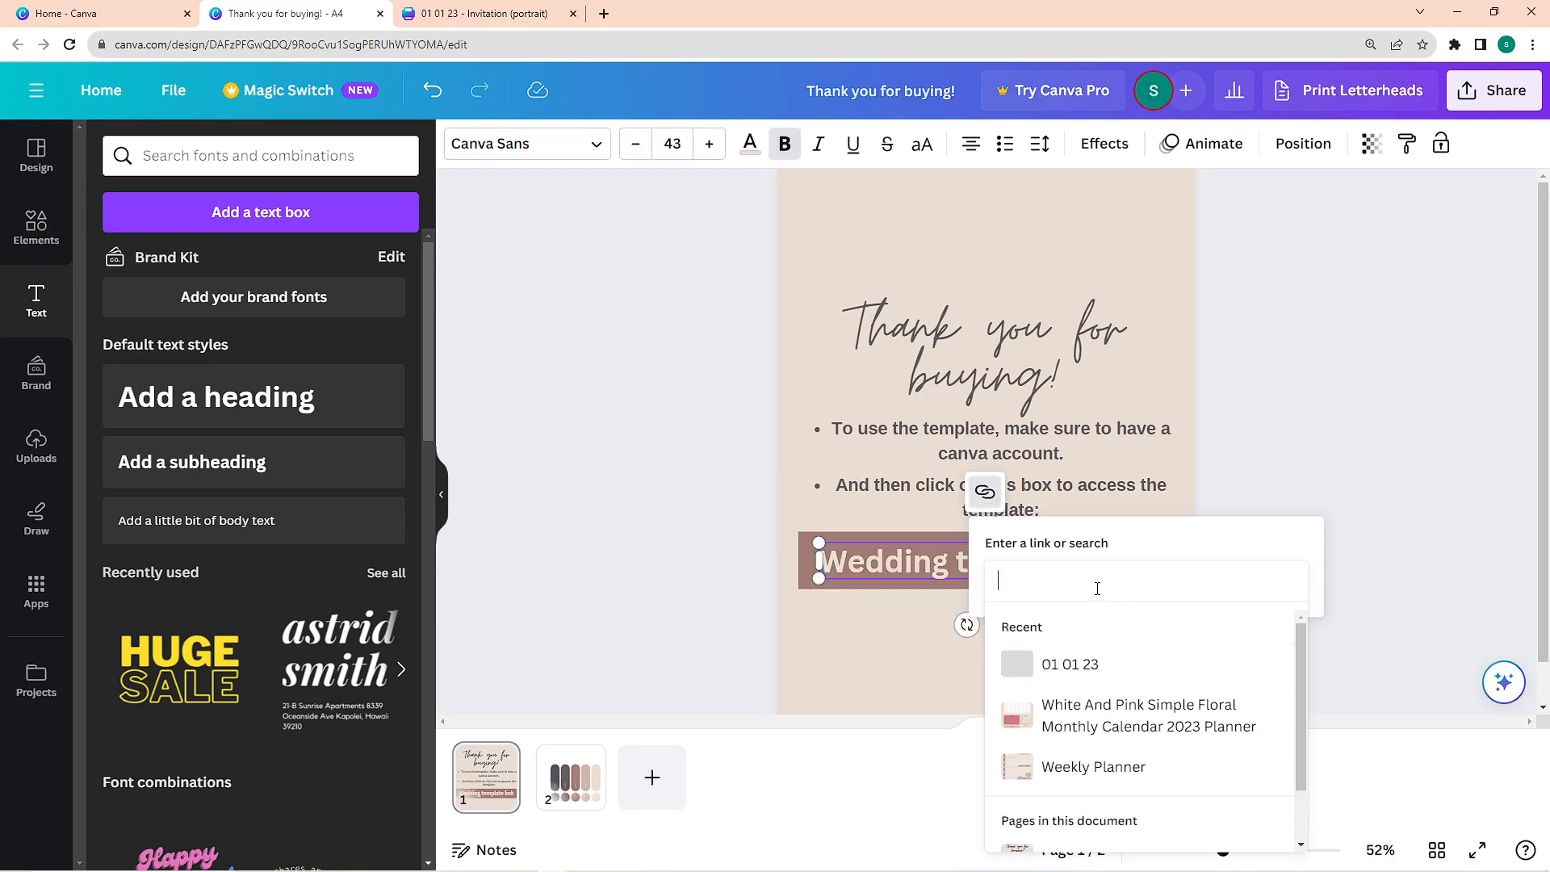
key("ctrl+v")
key("Return")
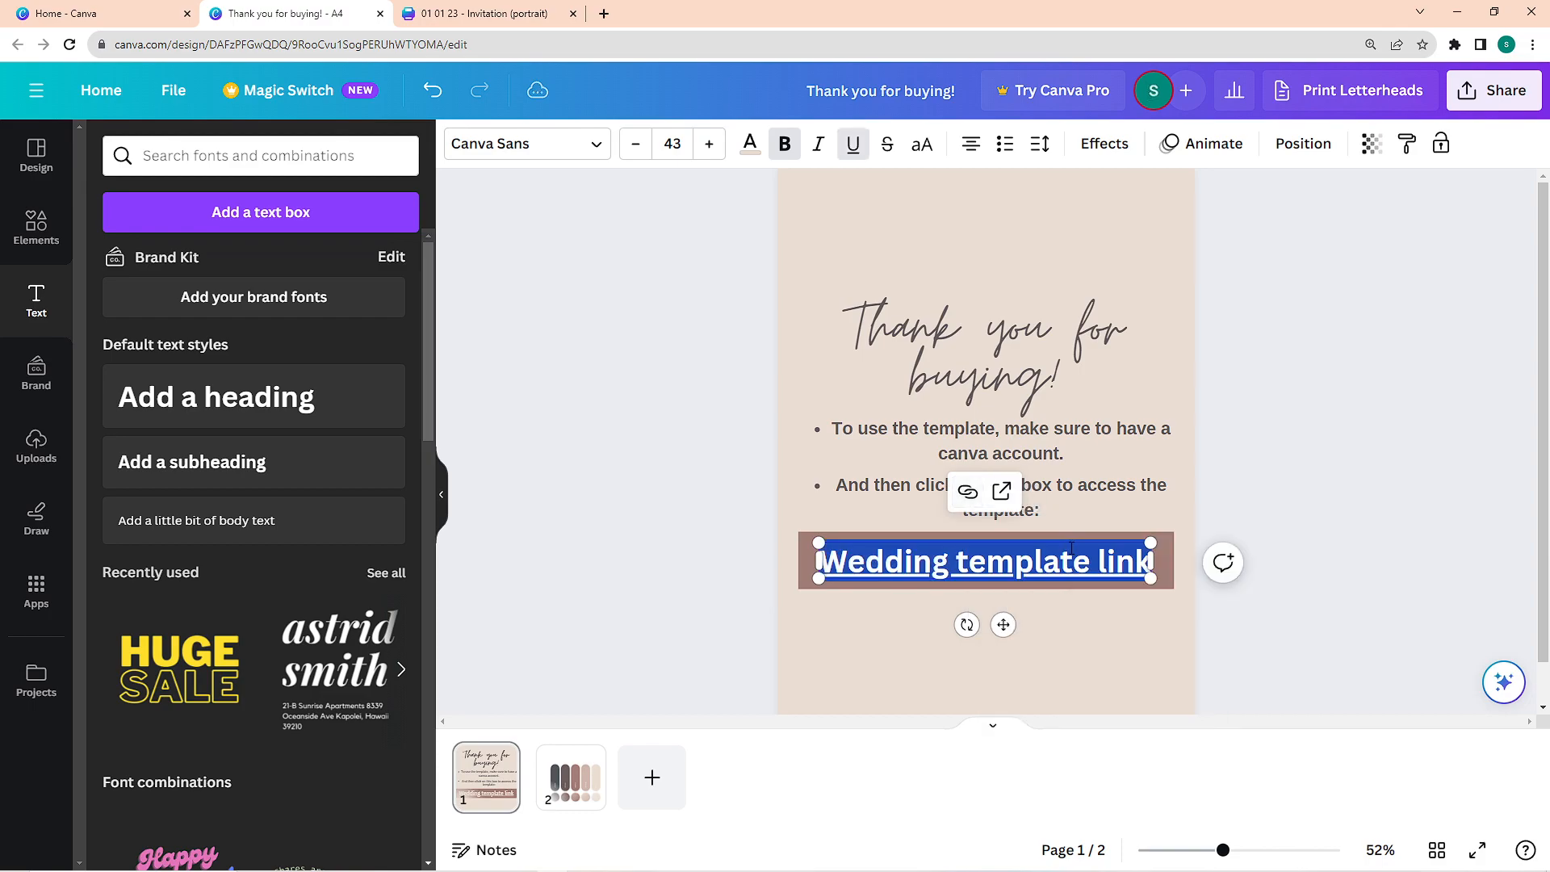
left_click(1290, 452)
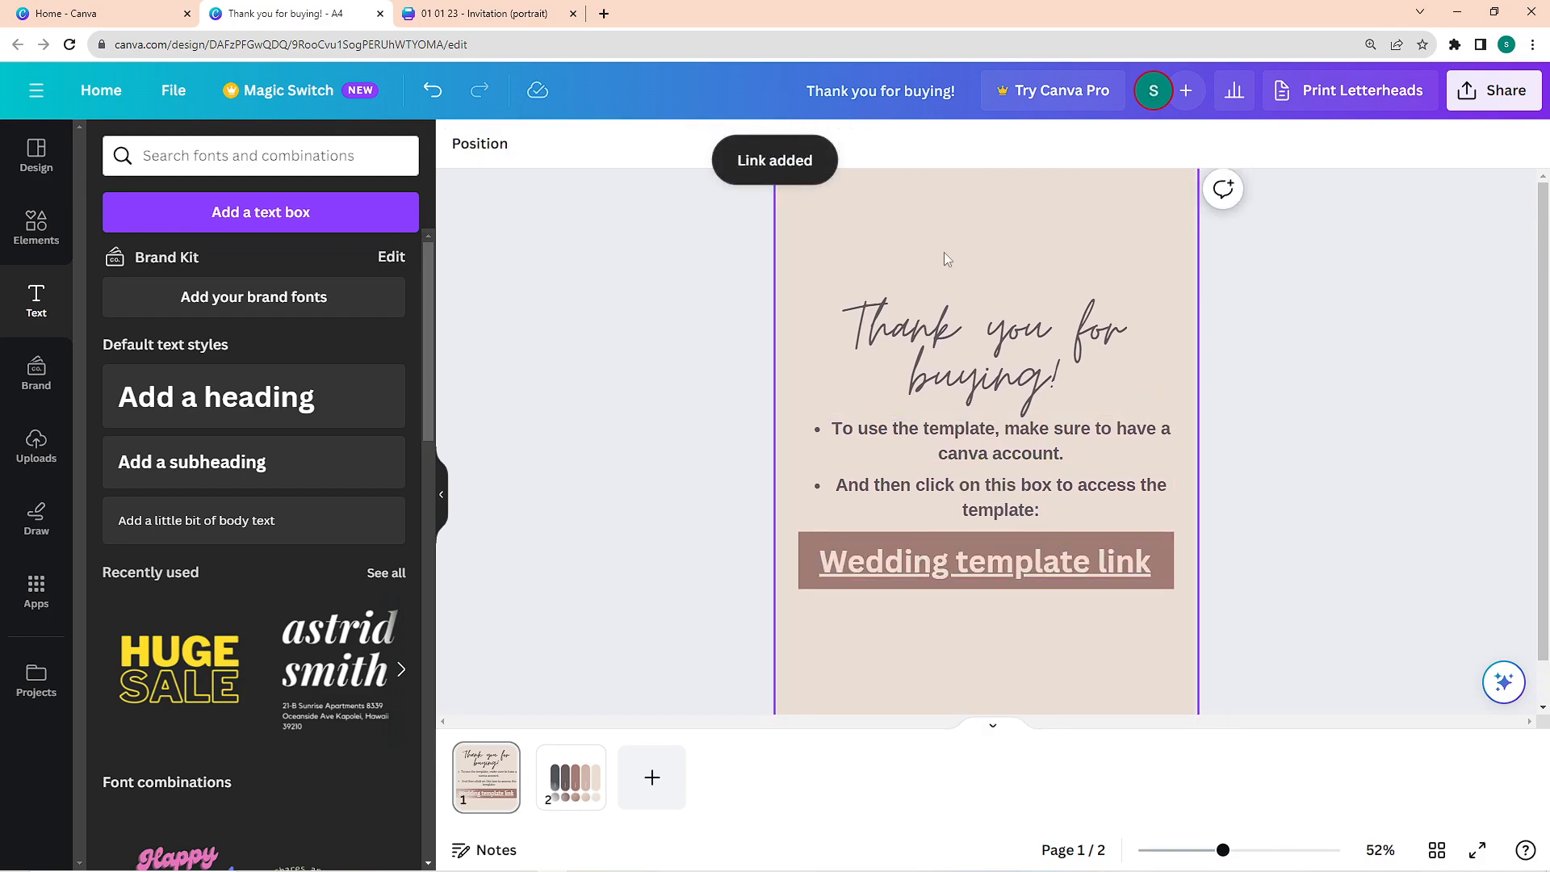
Step: Change the fill colour of the box behind "Wedding template link" to the dark grey document colour
left_click(912, 536)
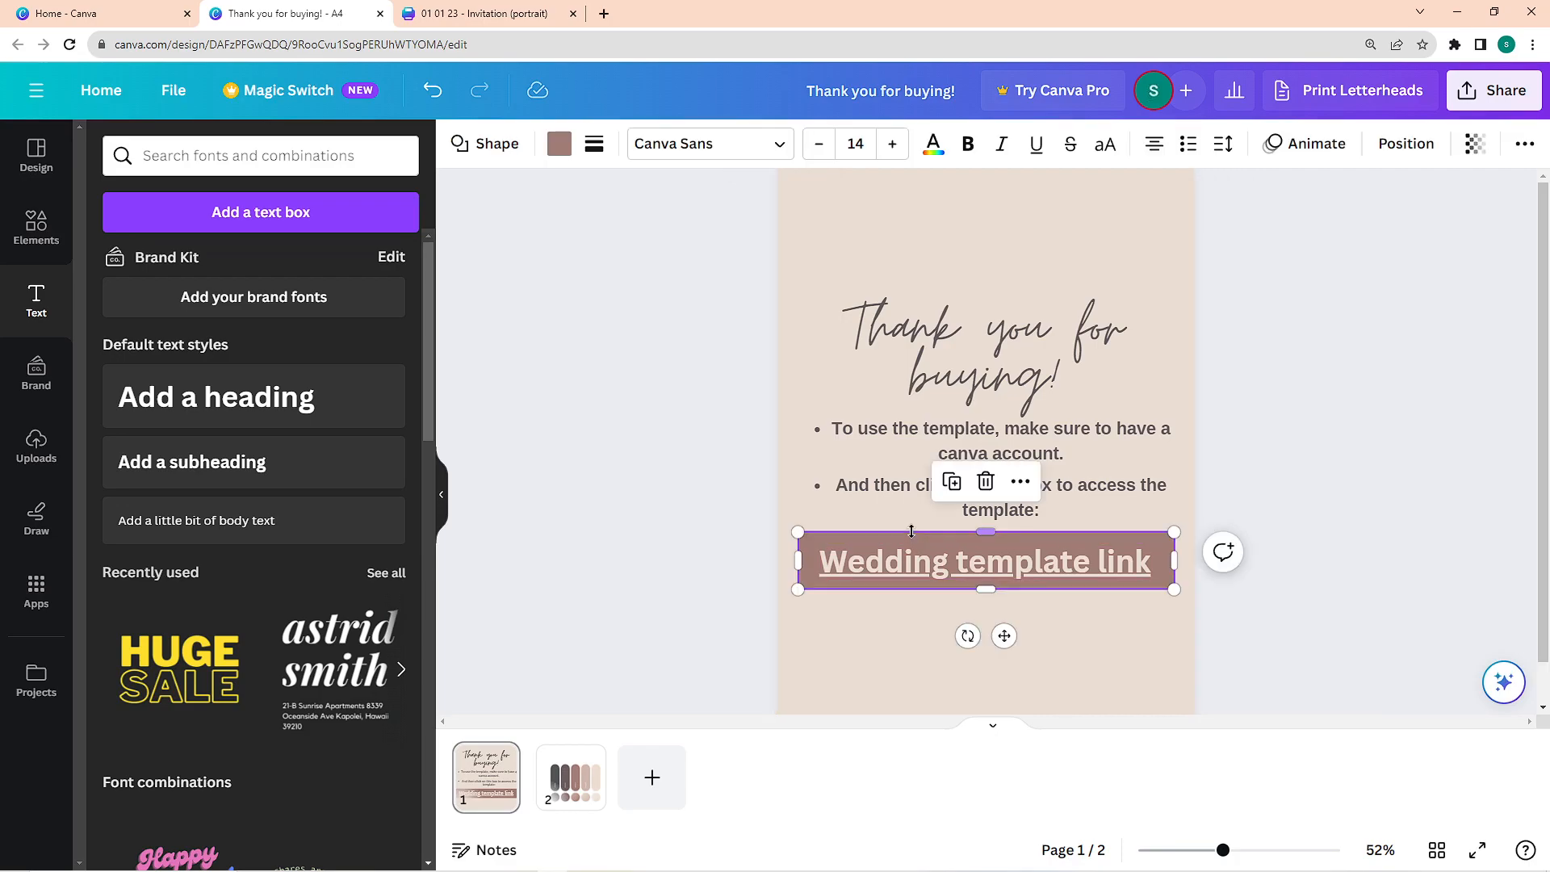
left_click(566, 143)
left_click(222, 259)
left_click(536, 460)
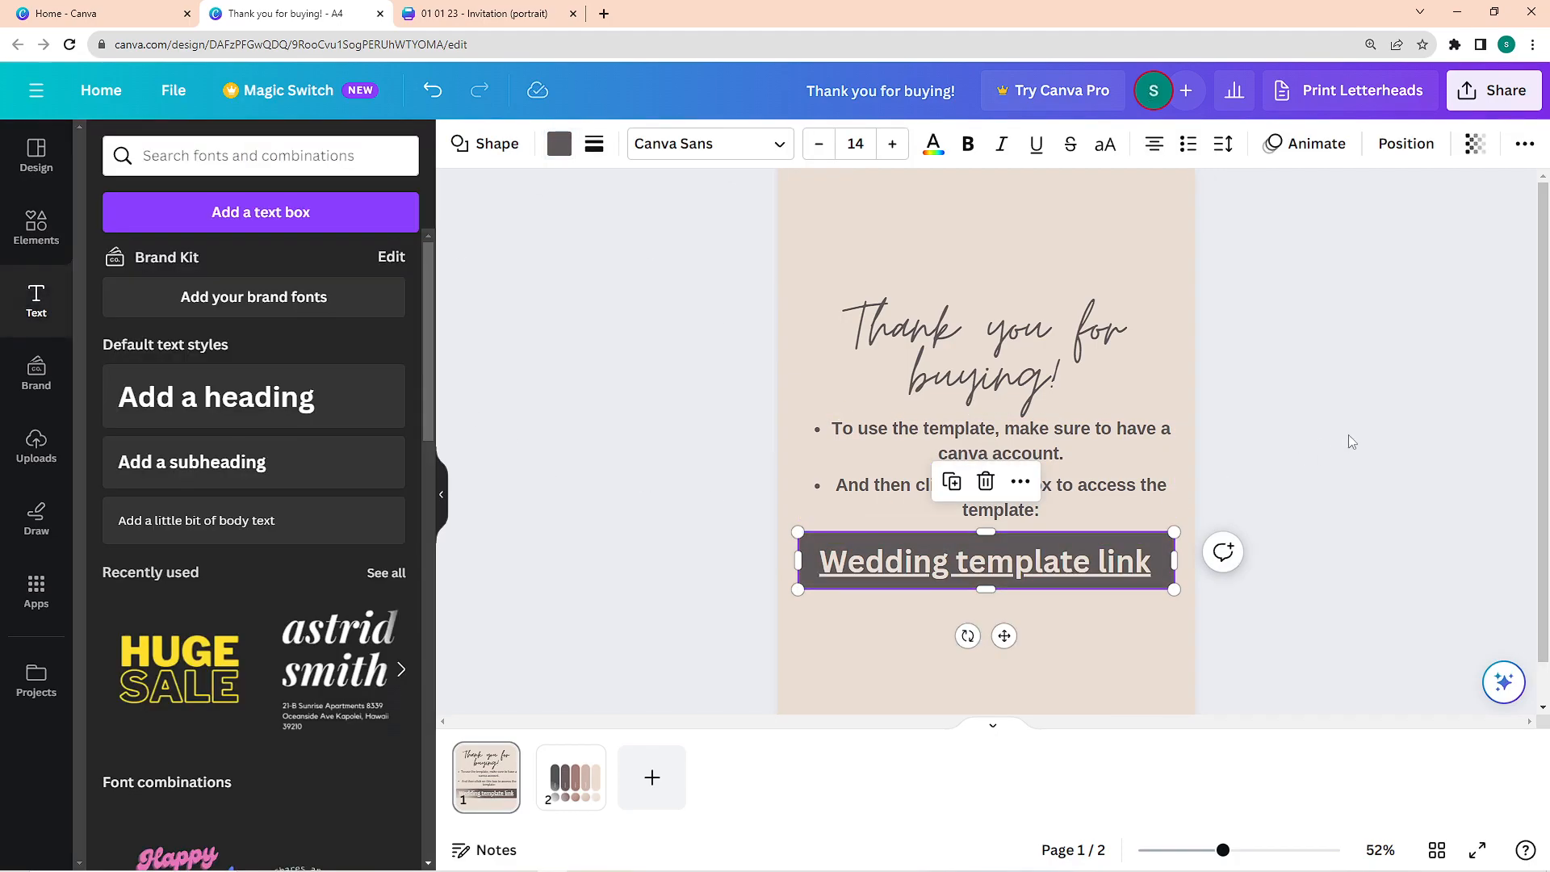
left_click(1352, 442)
left_click_drag(1031, 573, 1030, 567)
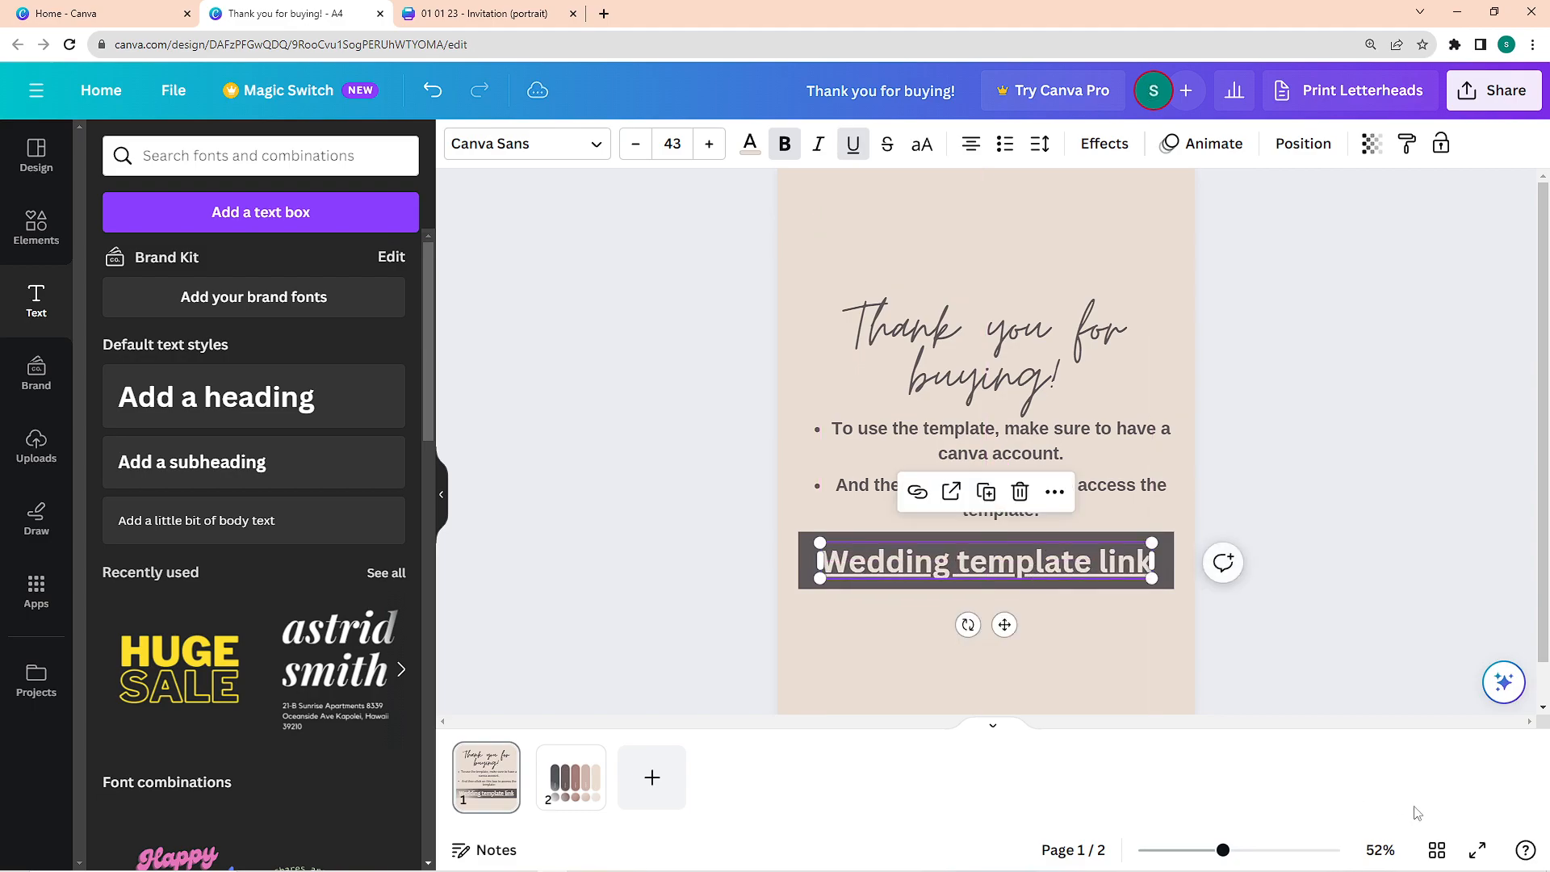
Step: Add the flower line-art graphic to the thank-you page's lower-right corner below the link box and colour it white
left_click(36, 226)
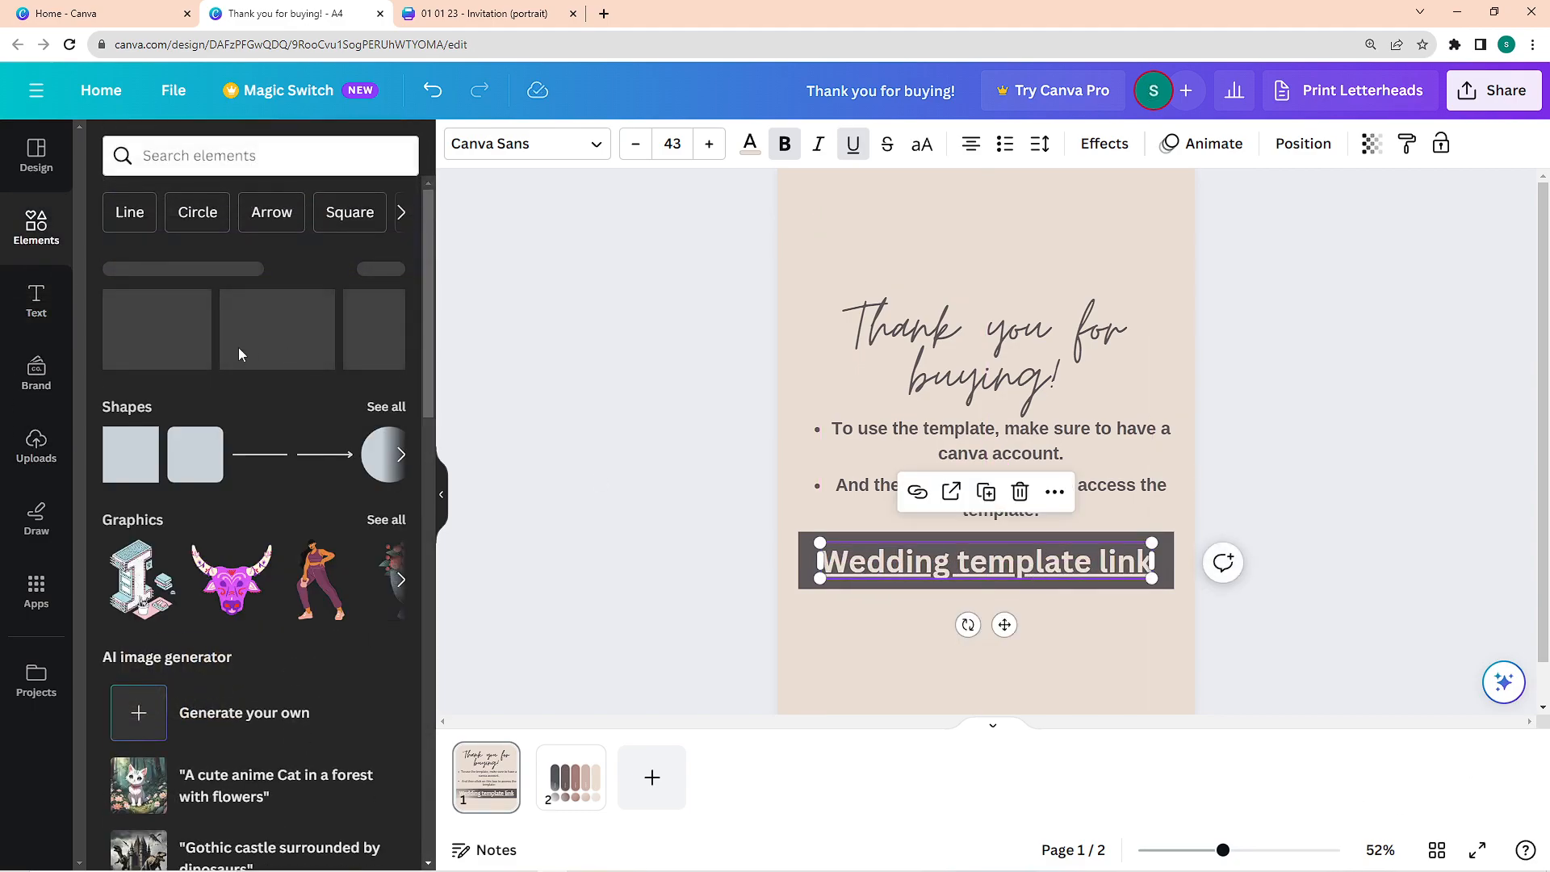
left_click(143, 329)
left_click_drag(1009, 478, 1116, 673)
scroll(1175, 664, "down", 3)
left_click_drag(1118, 530, 1077, 595)
left_click(692, 143)
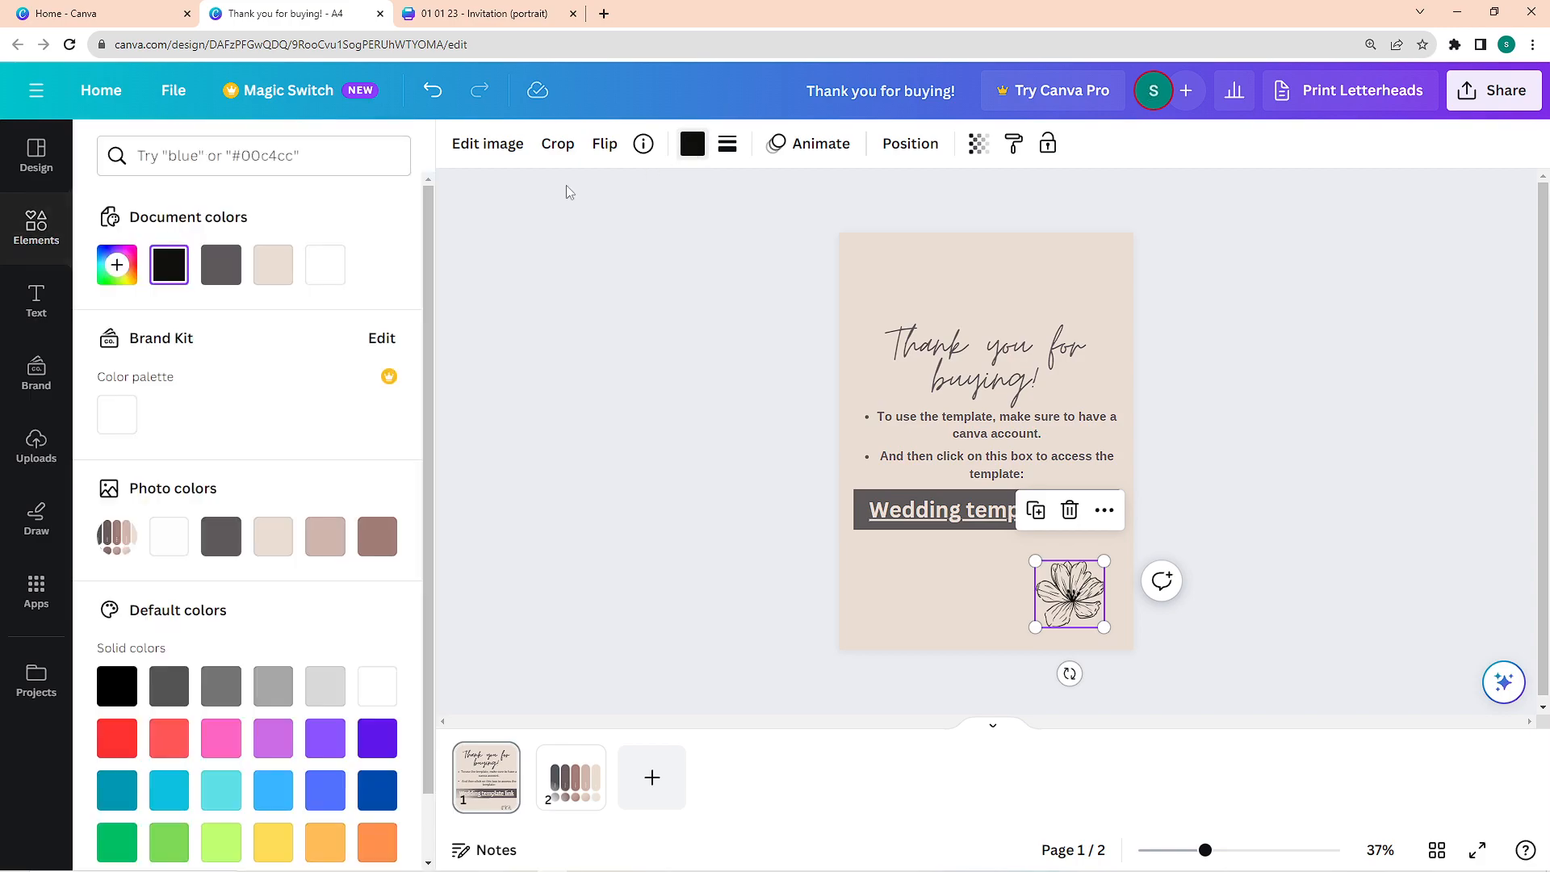
left_click(324, 265)
Step: Download all pages of the thank-you design as a PDF Standard file
left_click(1483, 107)
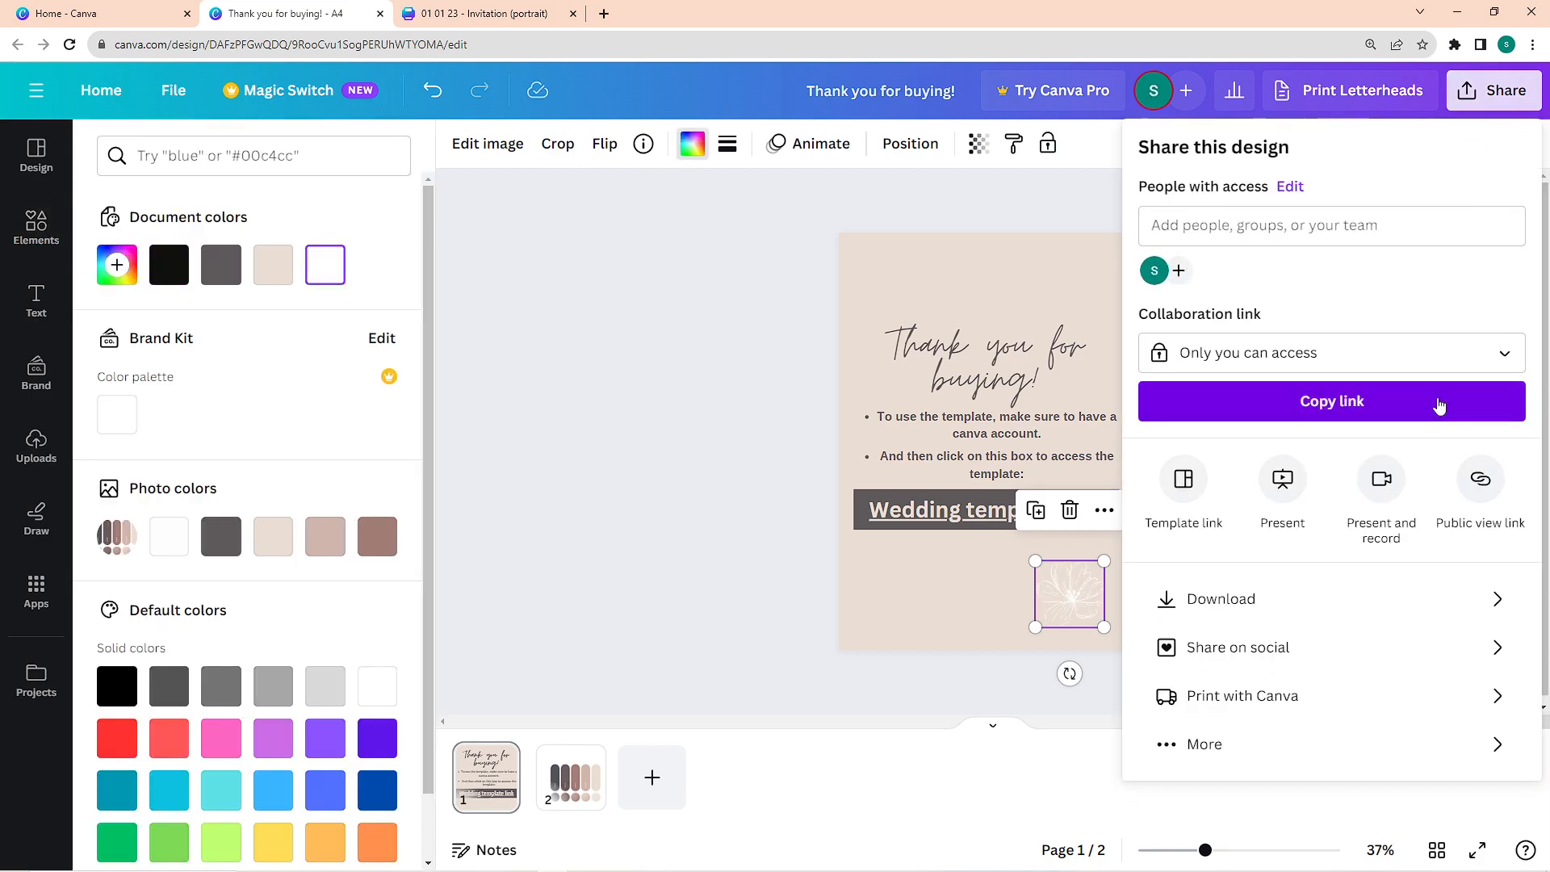
left_click(1215, 604)
left_click(1233, 244)
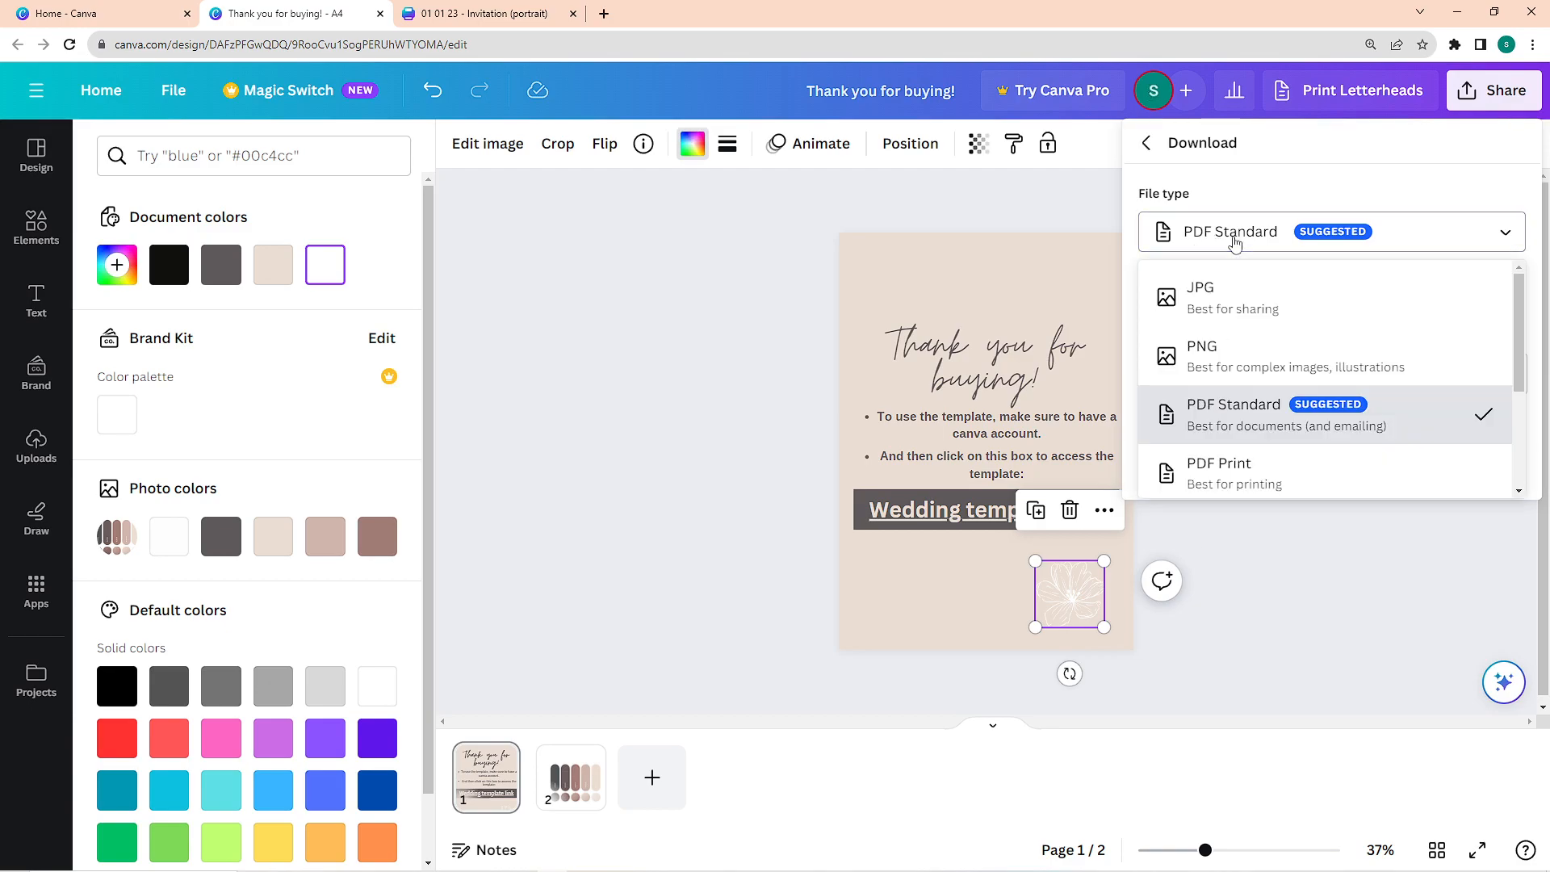
left_click(1261, 235)
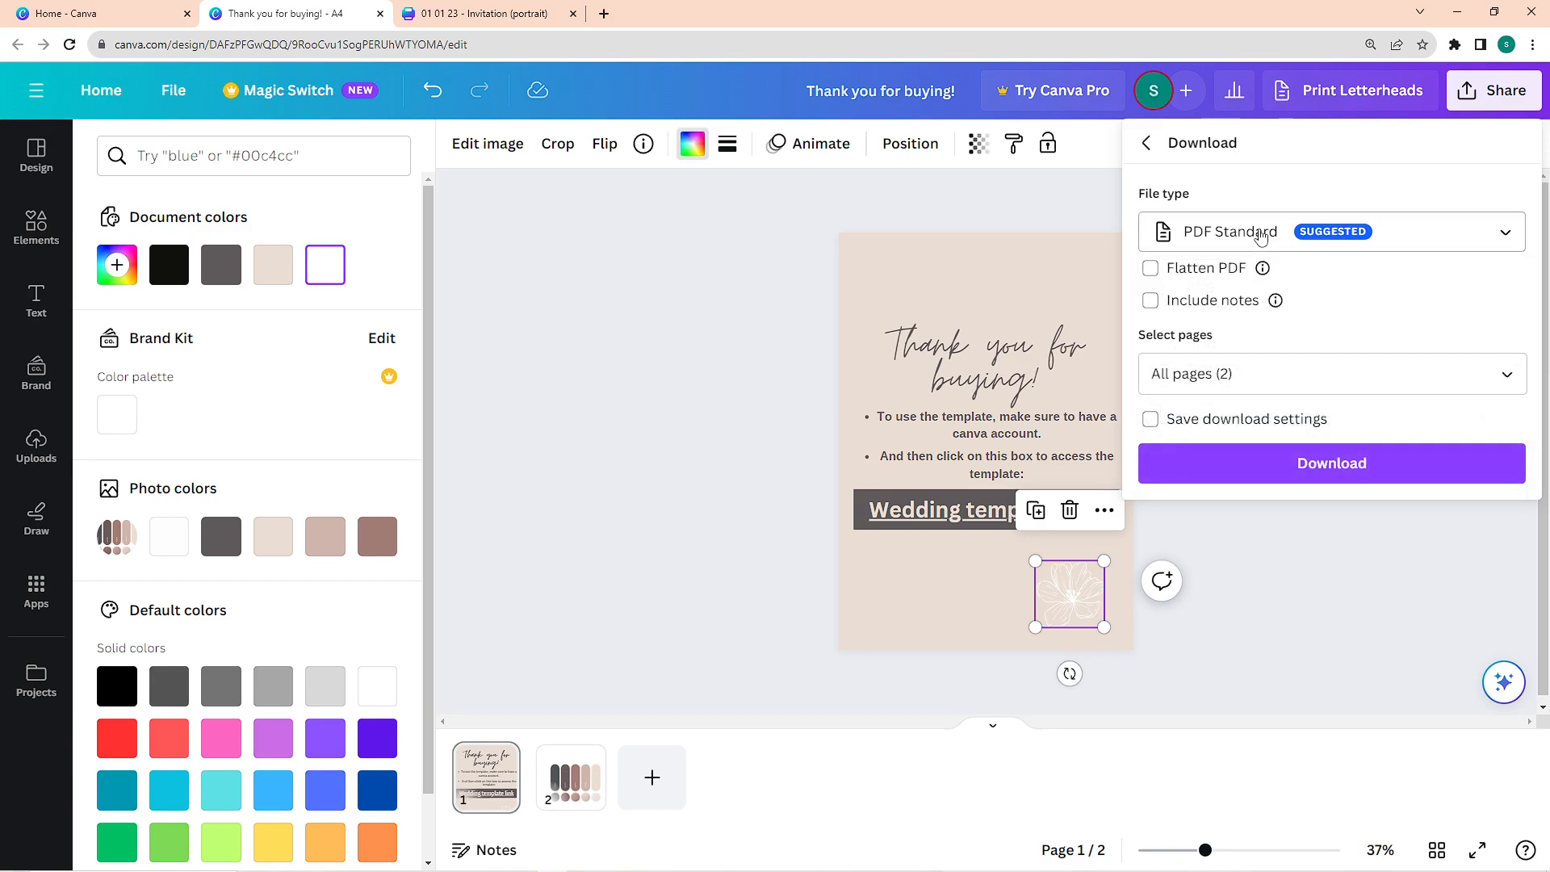
left_click(1288, 462)
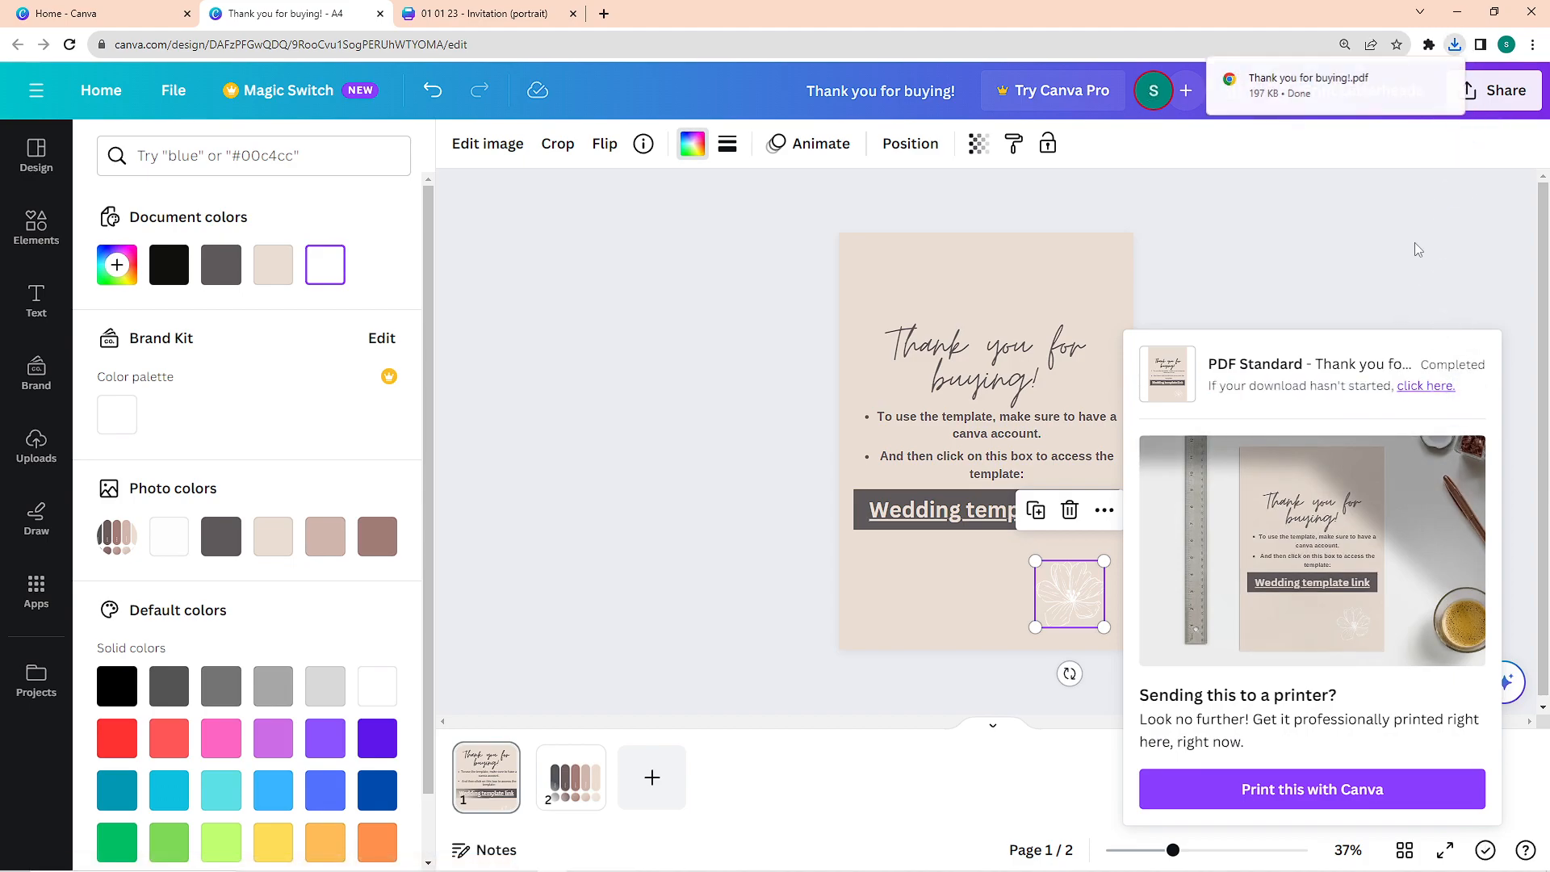
left_click(627, 358)
Step: Switch to the Etsy wedding invitation listing in the other browser and set its item type to Digital
left_click(433, 861)
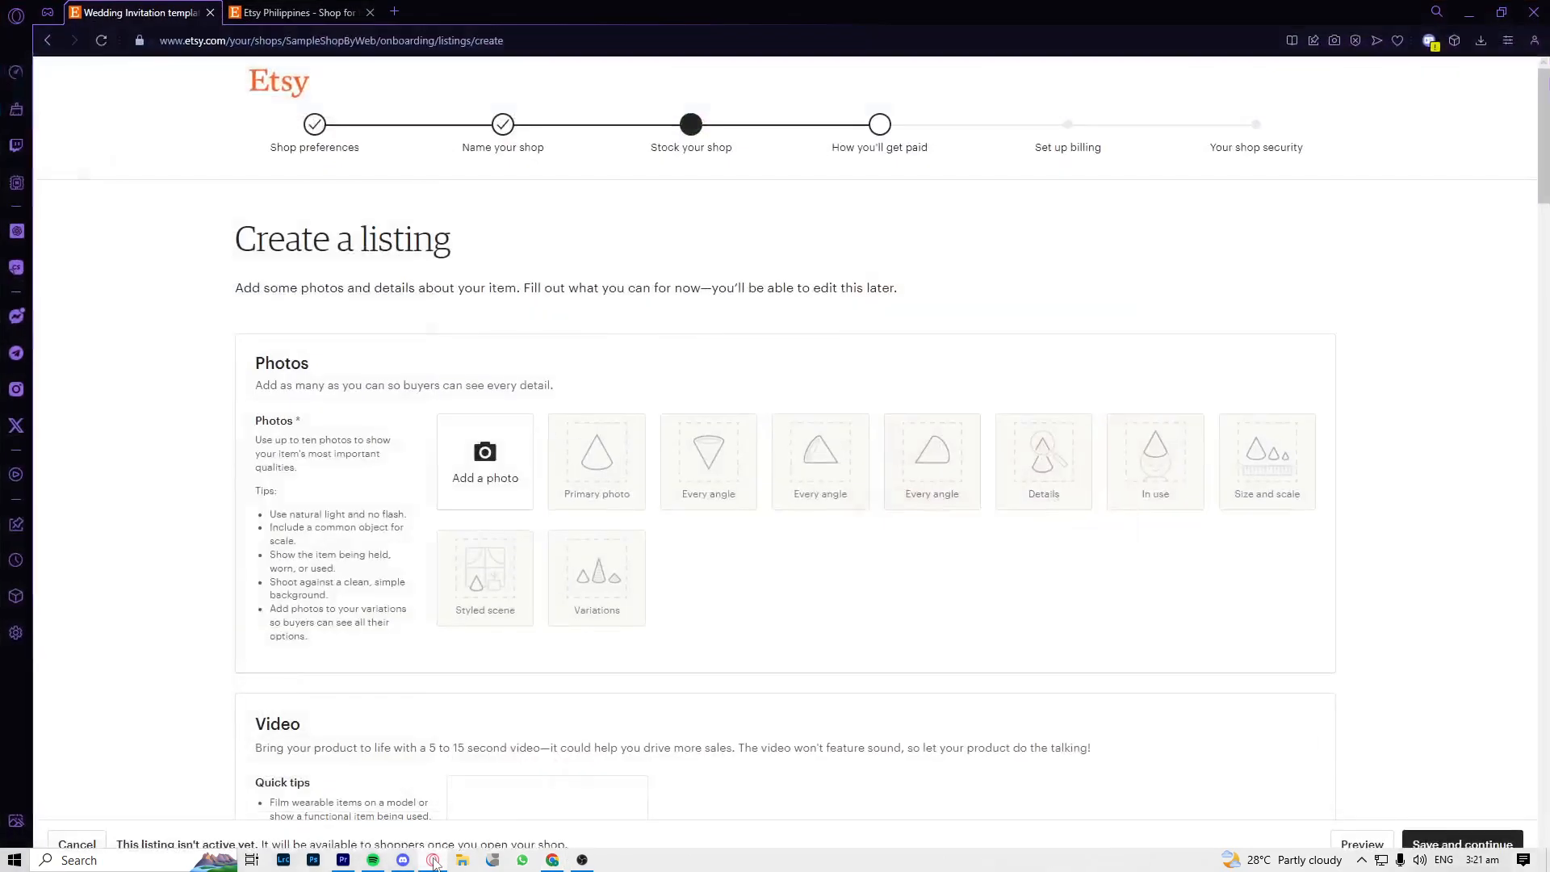
scroll(729, 430, "down", 4)
scroll(729, 430, "down", 8)
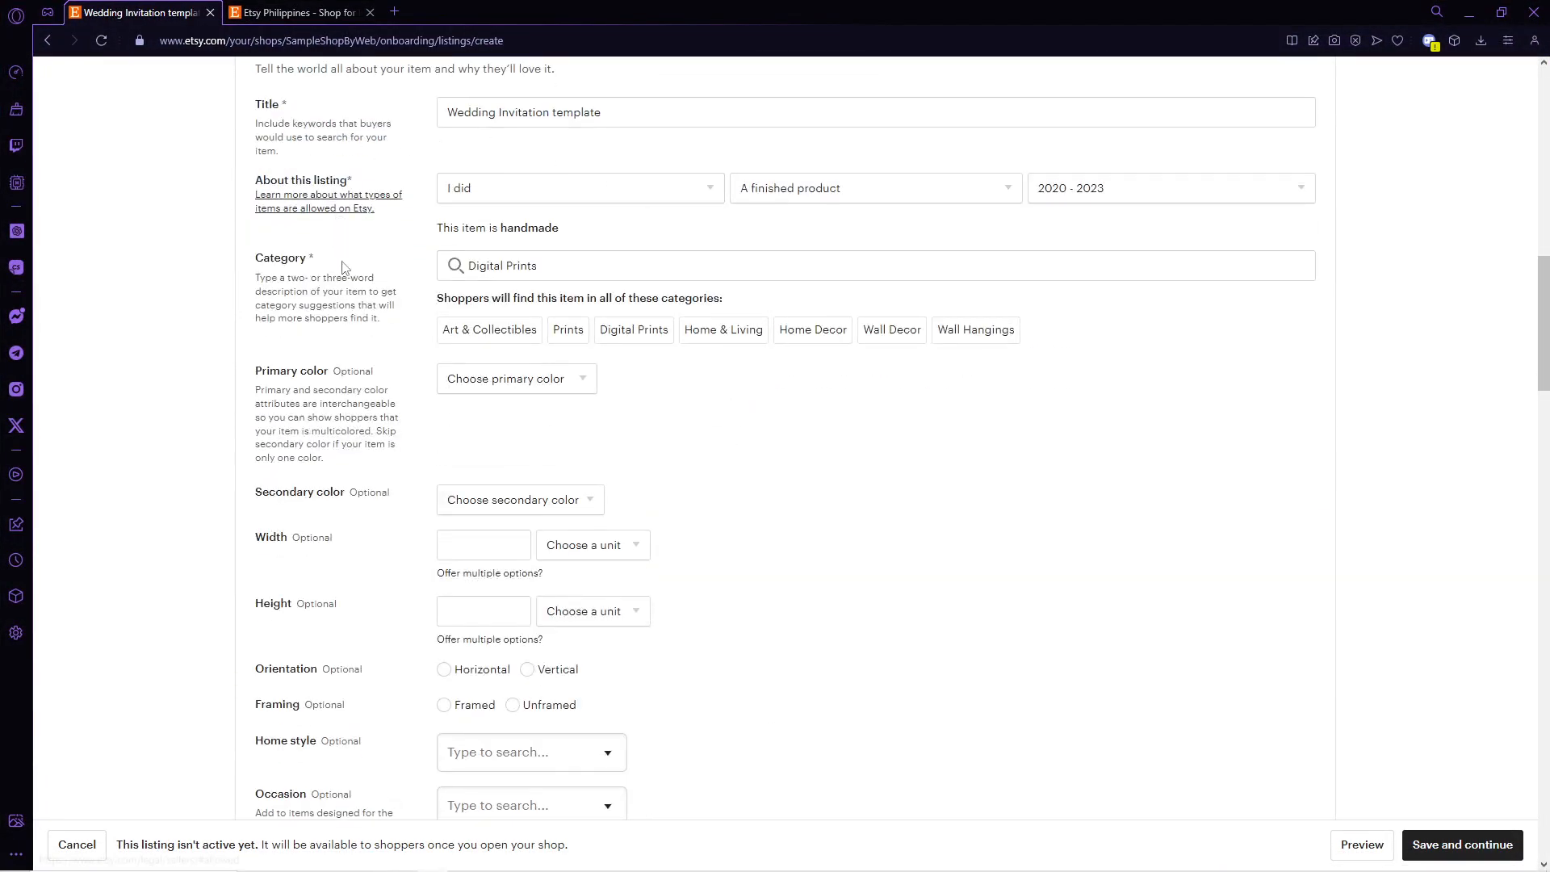
scroll(408, 504, "down", 1)
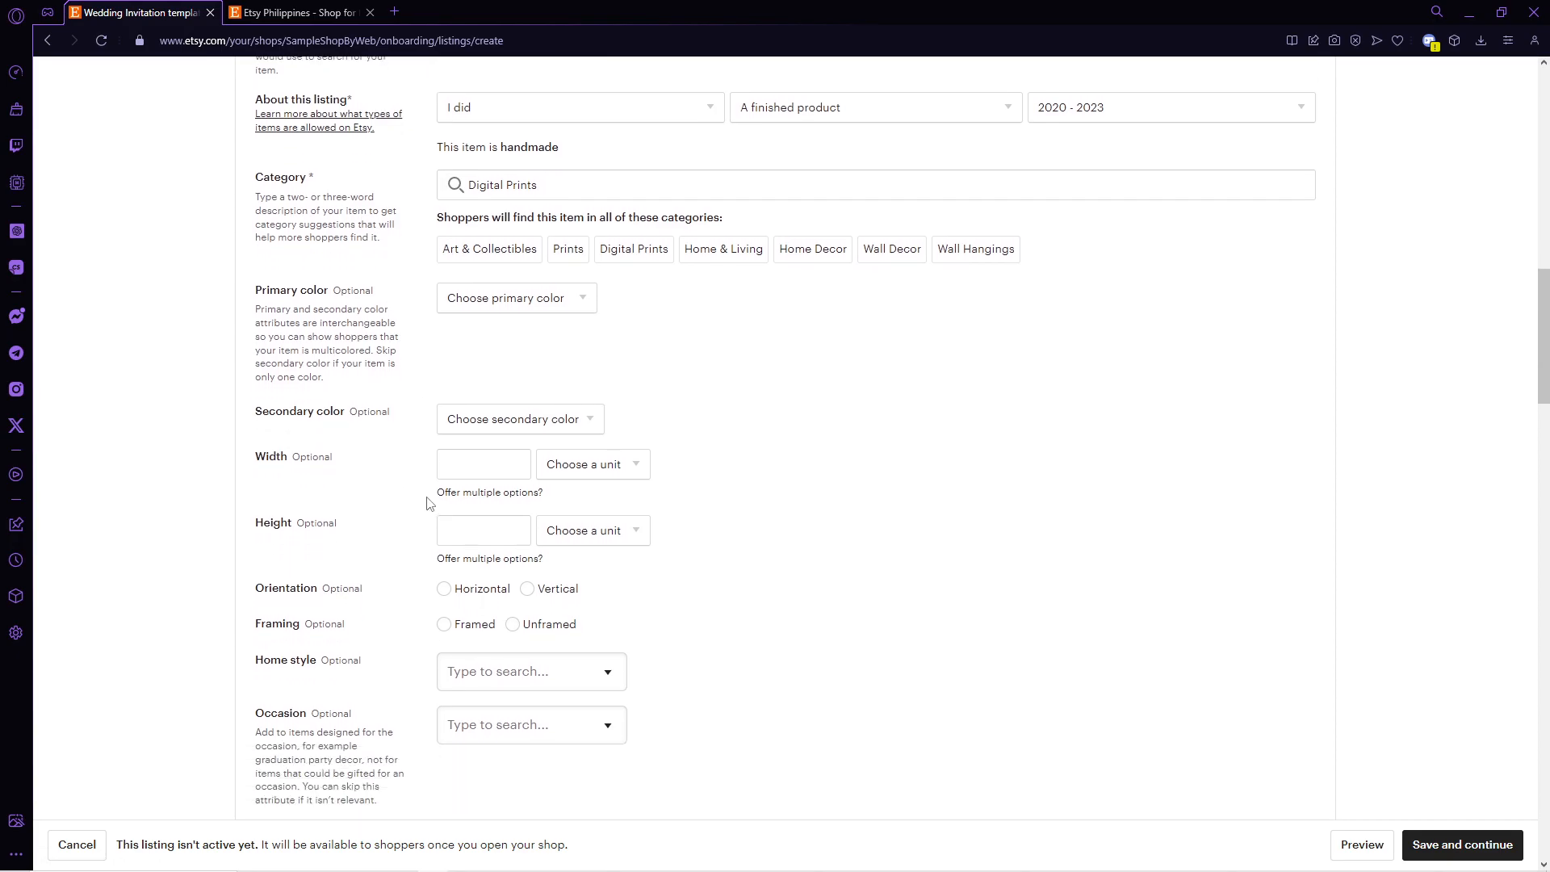
scroll(428, 504, "down", 1)
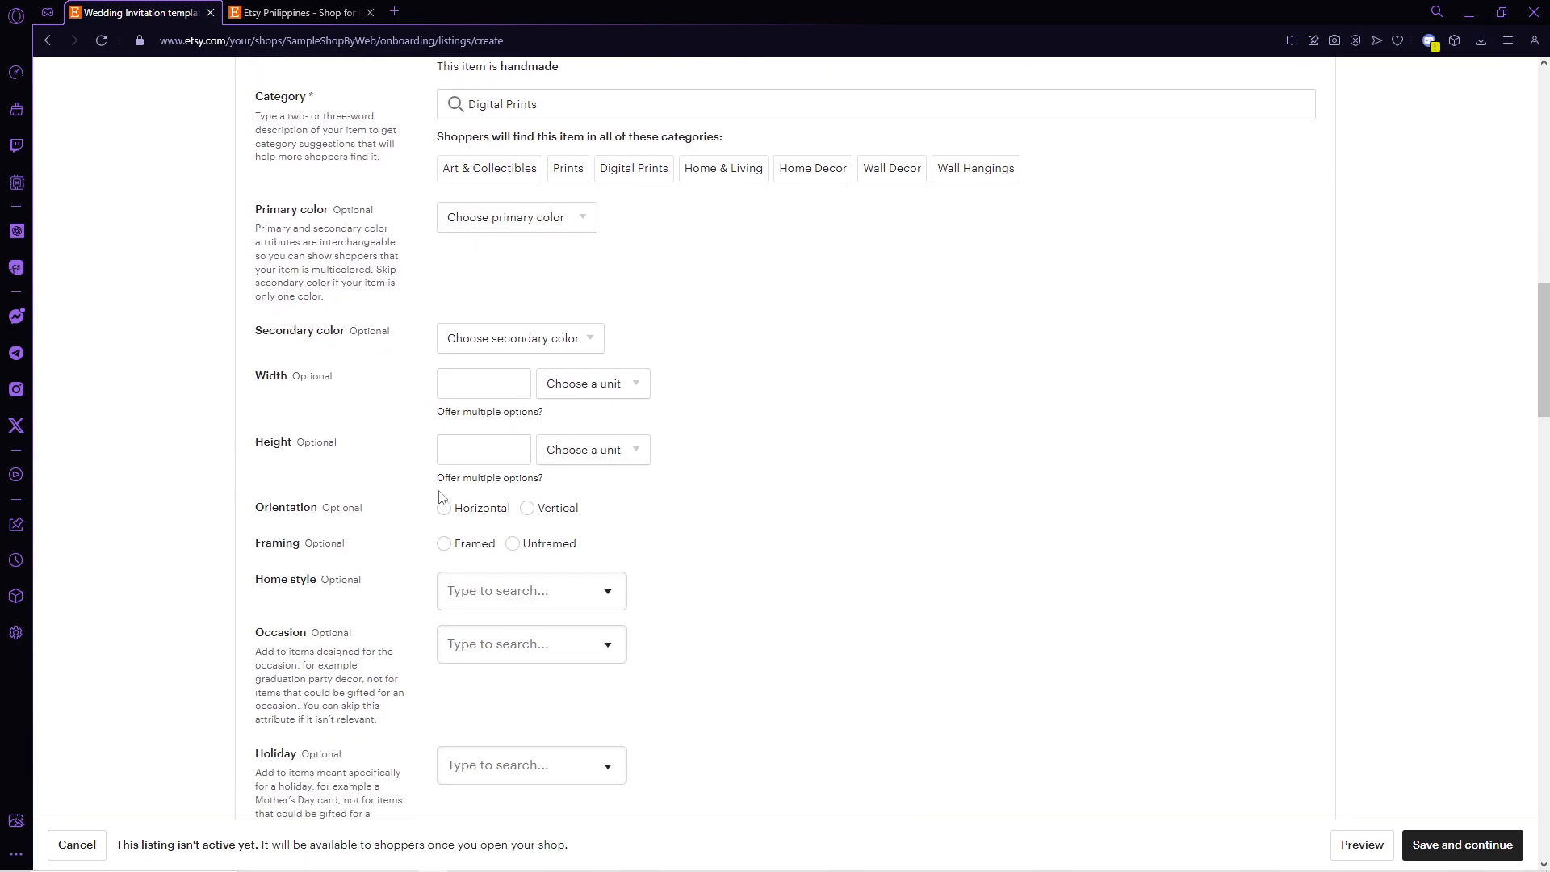
scroll(478, 469, "down", 5)
scroll(477, 470, "down", 4)
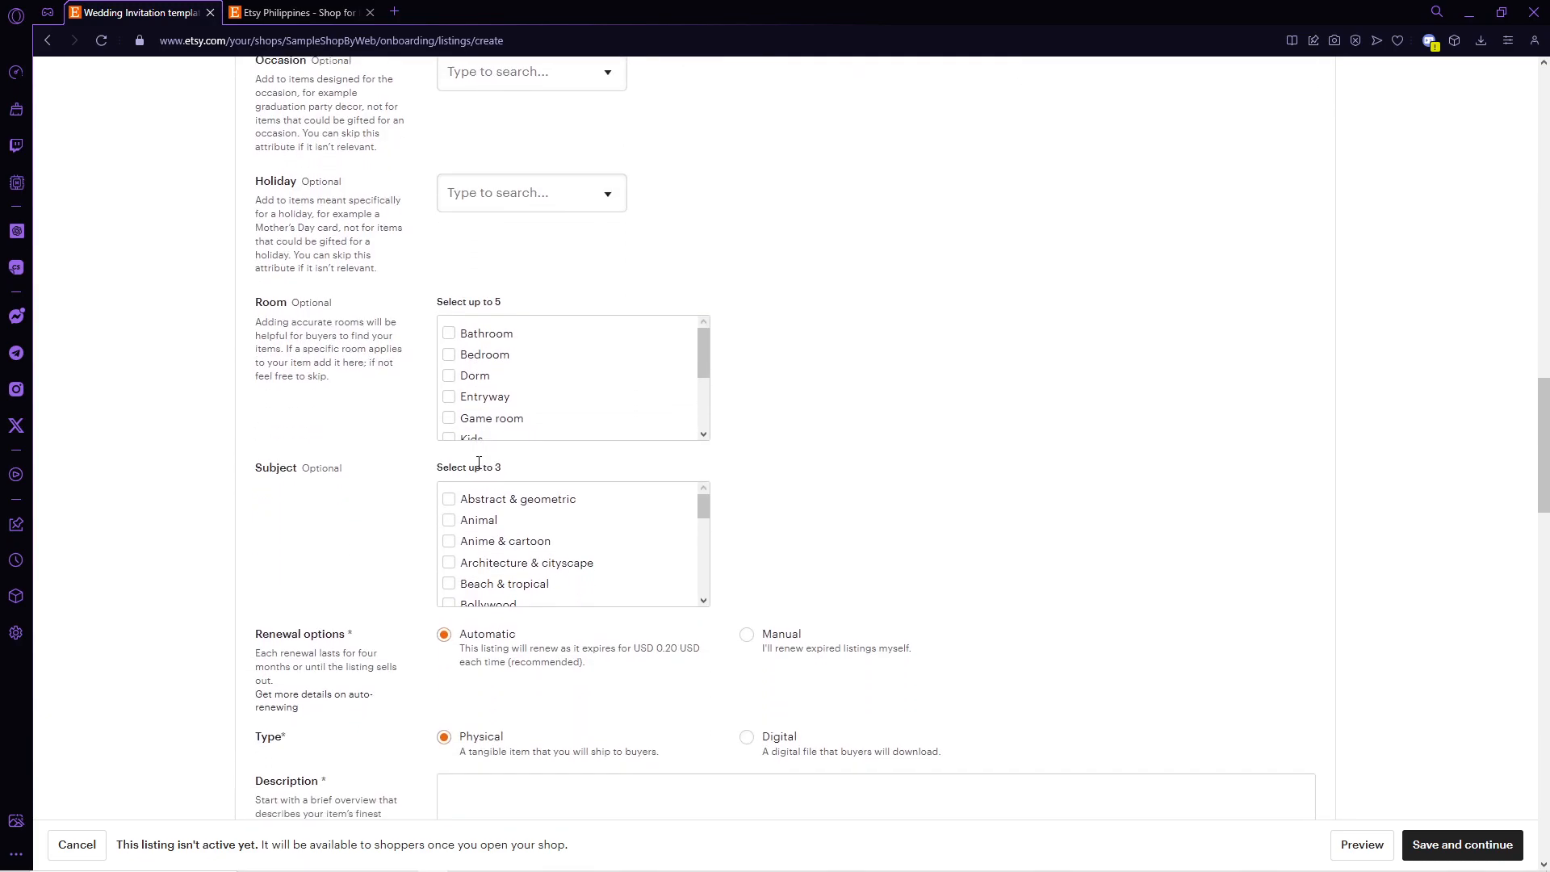
left_click_drag(253, 581, 305, 596)
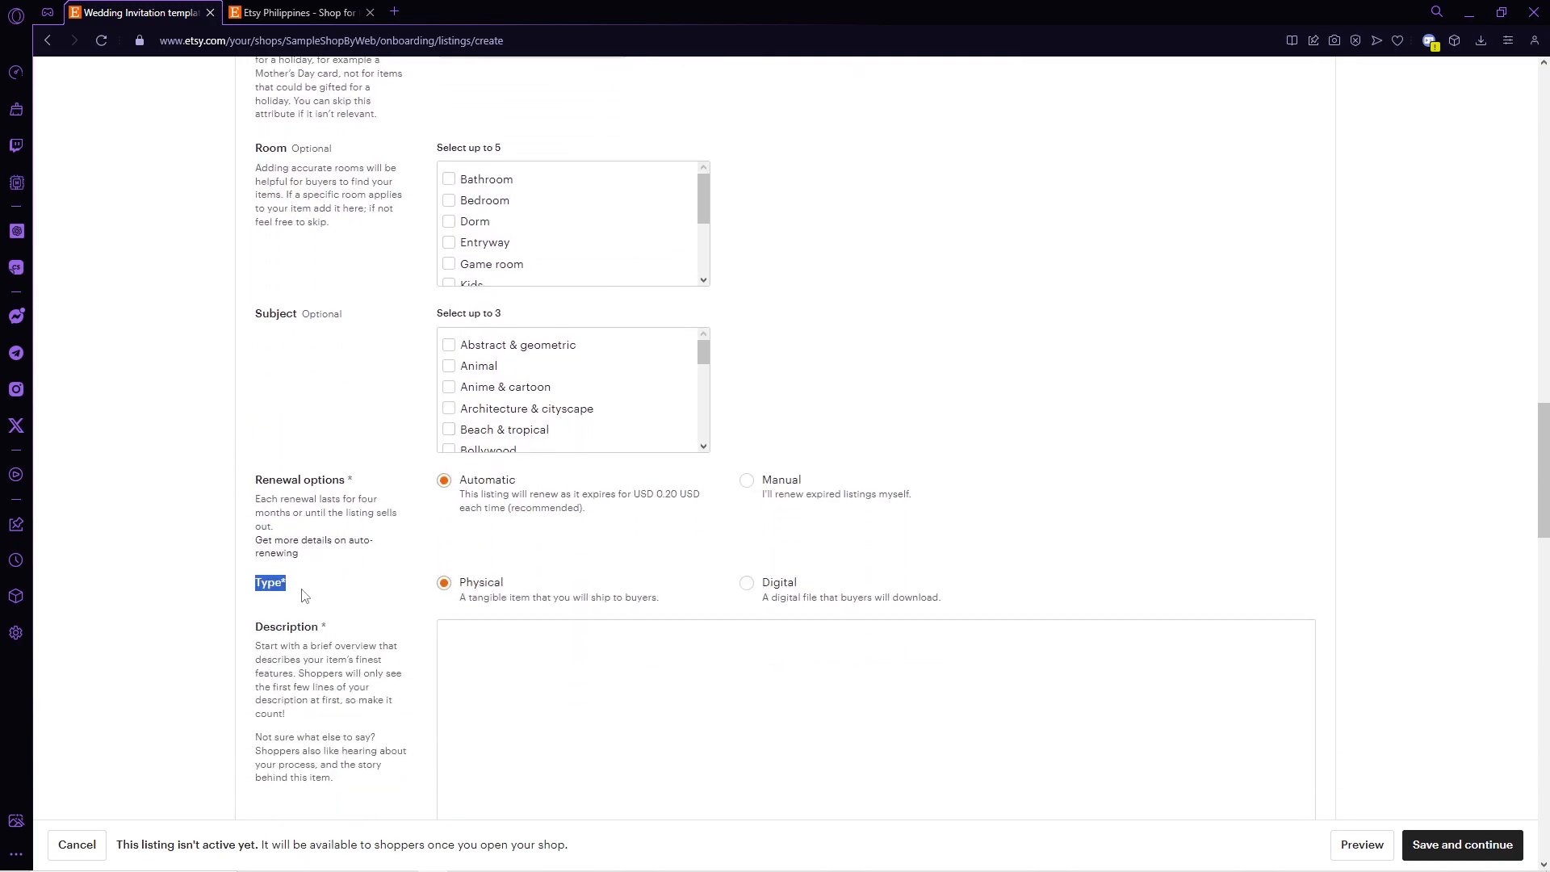
left_click(749, 585)
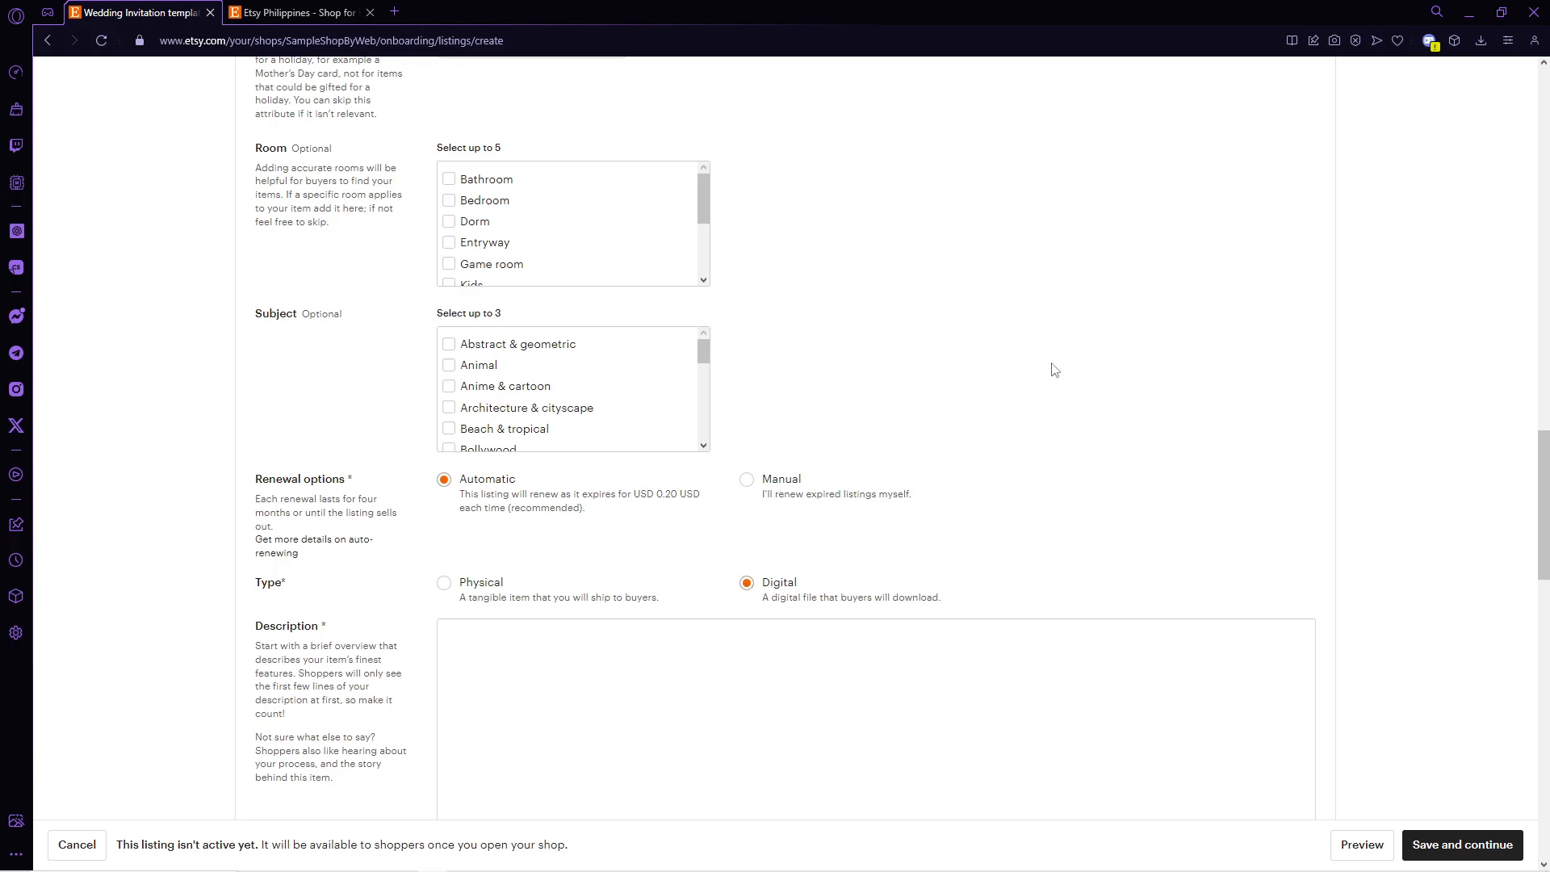
Step: Enter 100 in the listing's pricing and inventory details above the SKU
scroll(1063, 413, "down", 6)
scroll(1063, 413, "down", 3)
left_click_drag(596, 502, 486, 502)
type("100")
Step: Upload Thankyouforbuying.pdf as the listing's digital file for buyers
scroll(703, 564, "down", 7)
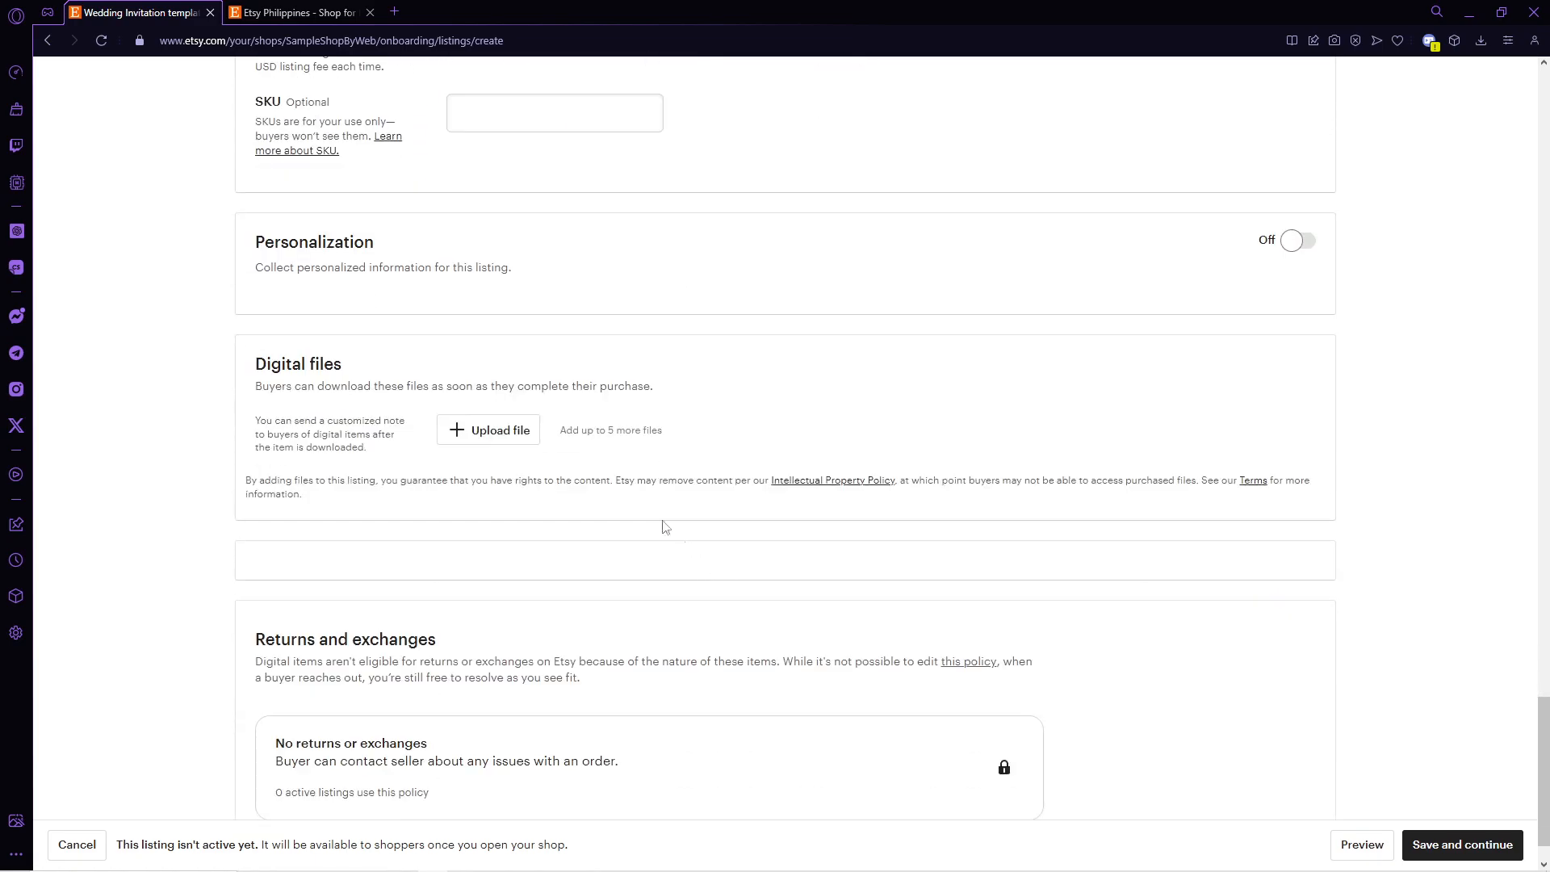
left_click(488, 430)
left_click(494, 523)
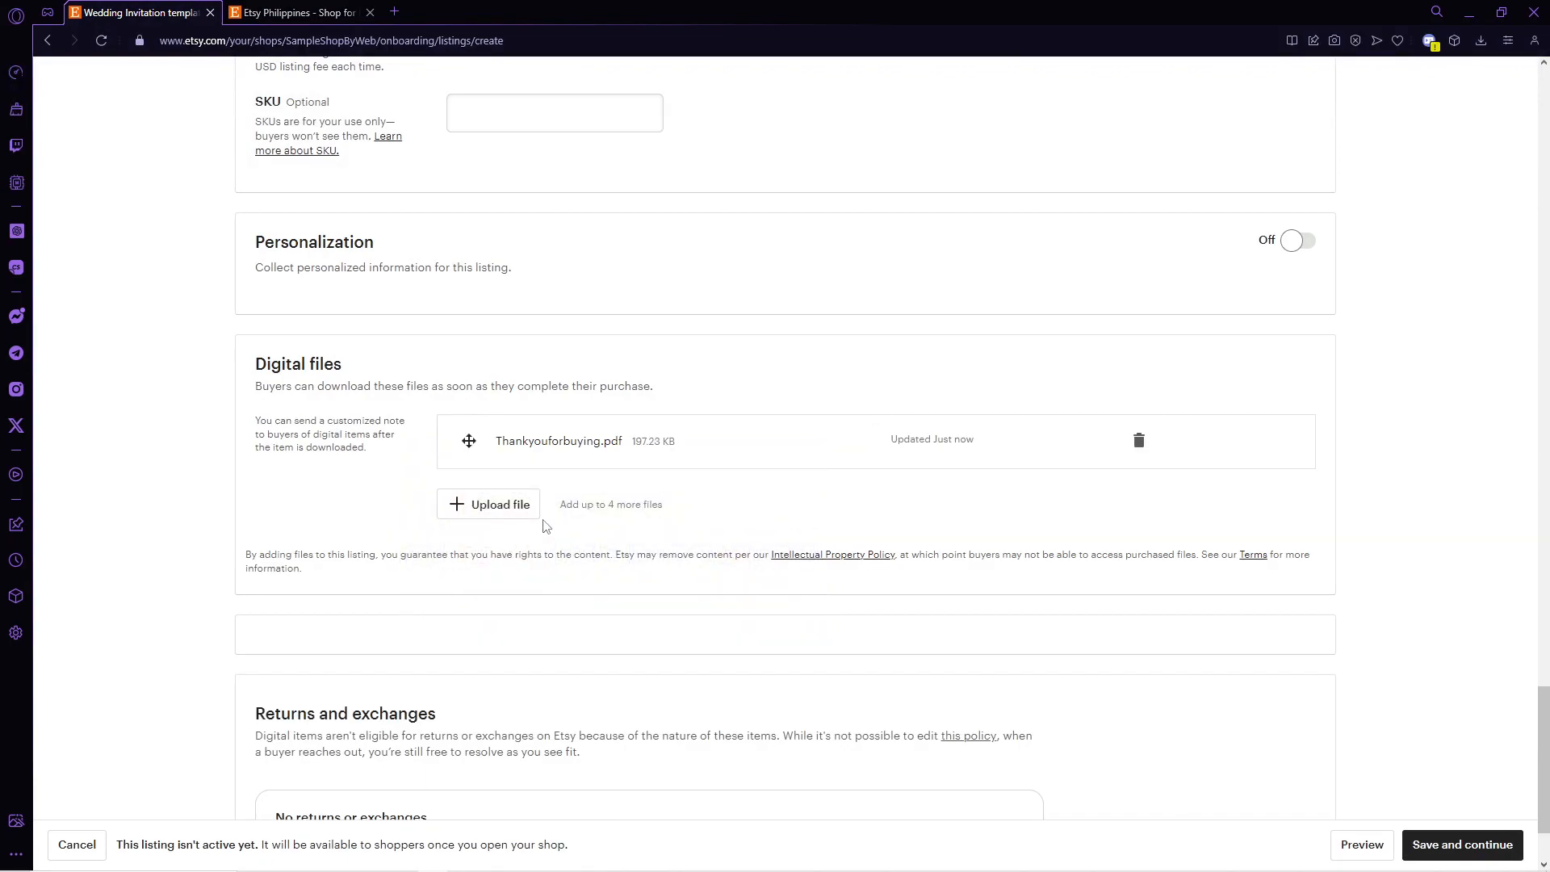
Step: Open the uploaded Thankyouforbuying.pdf and test its "Wedding template link" by opening the shared invitation template for editing
left_click(574, 444)
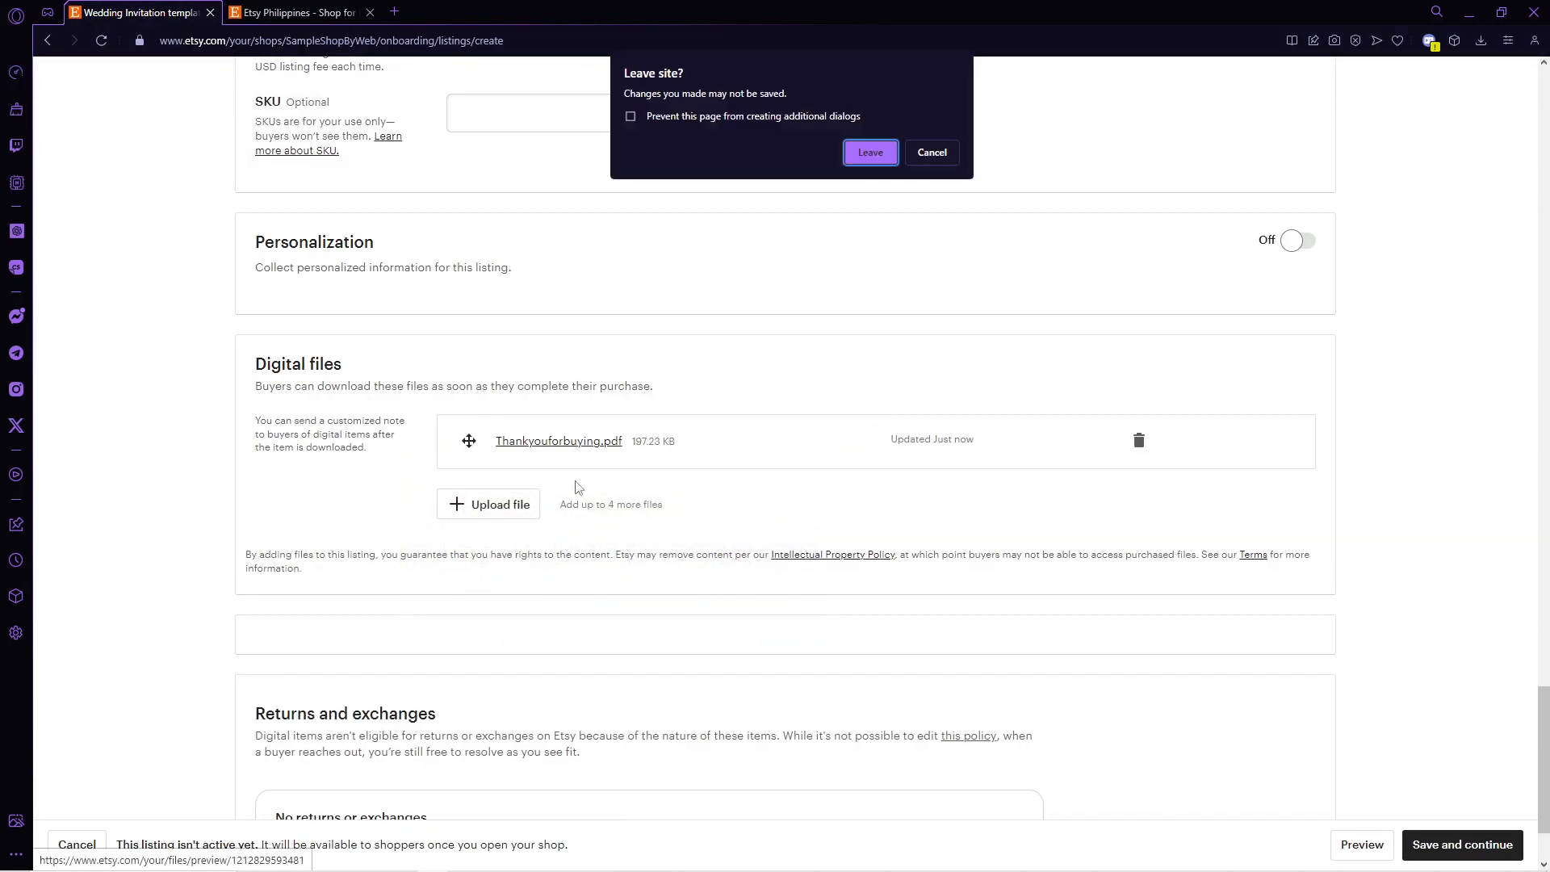
left_click(870, 153)
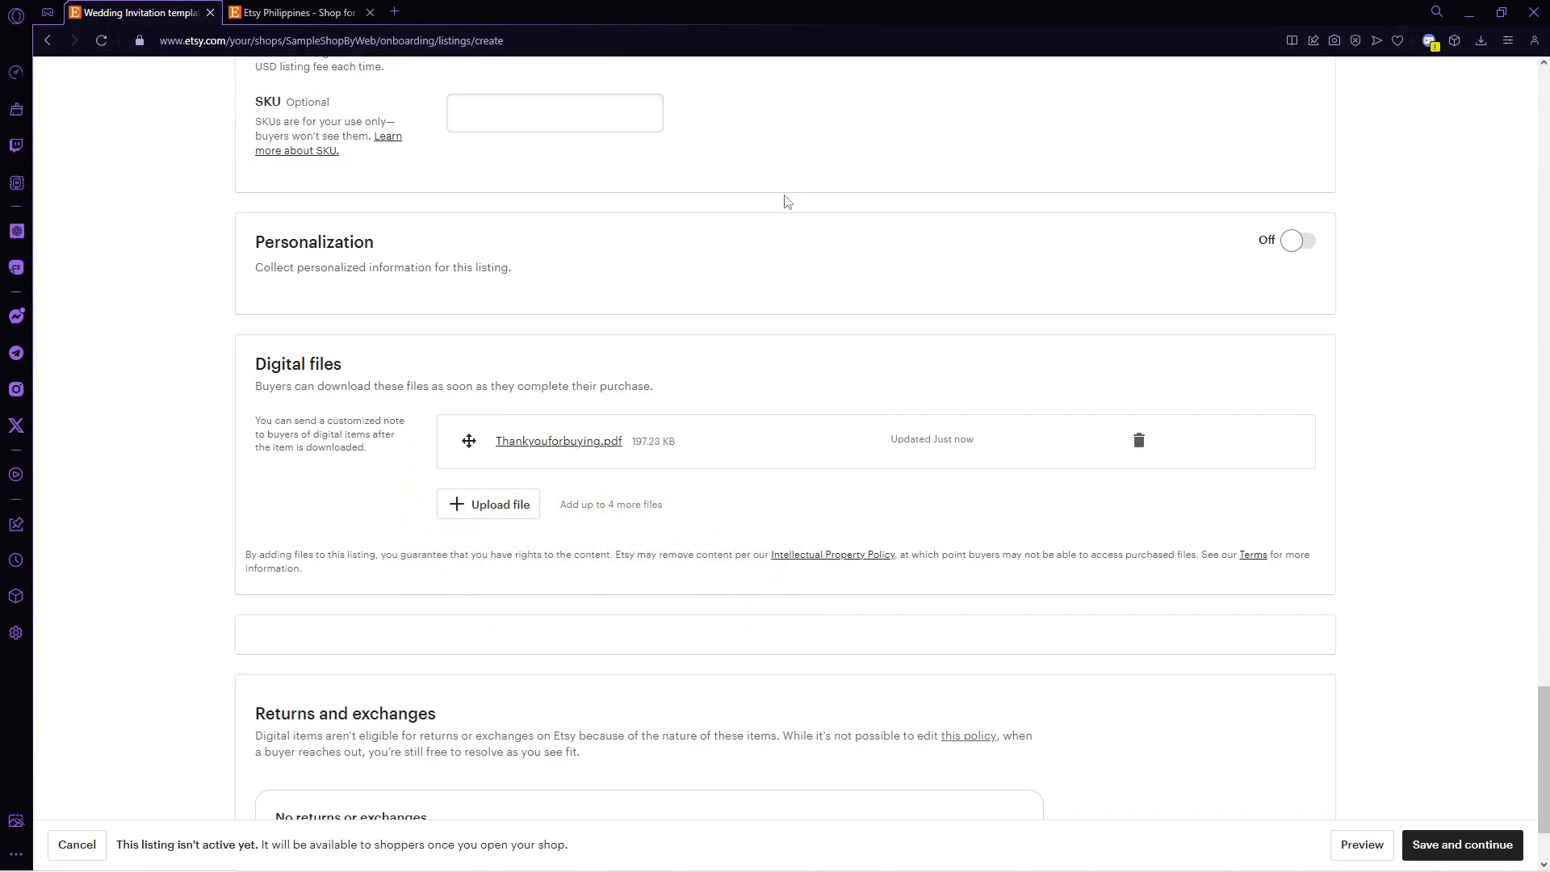
left_click(1279, 97)
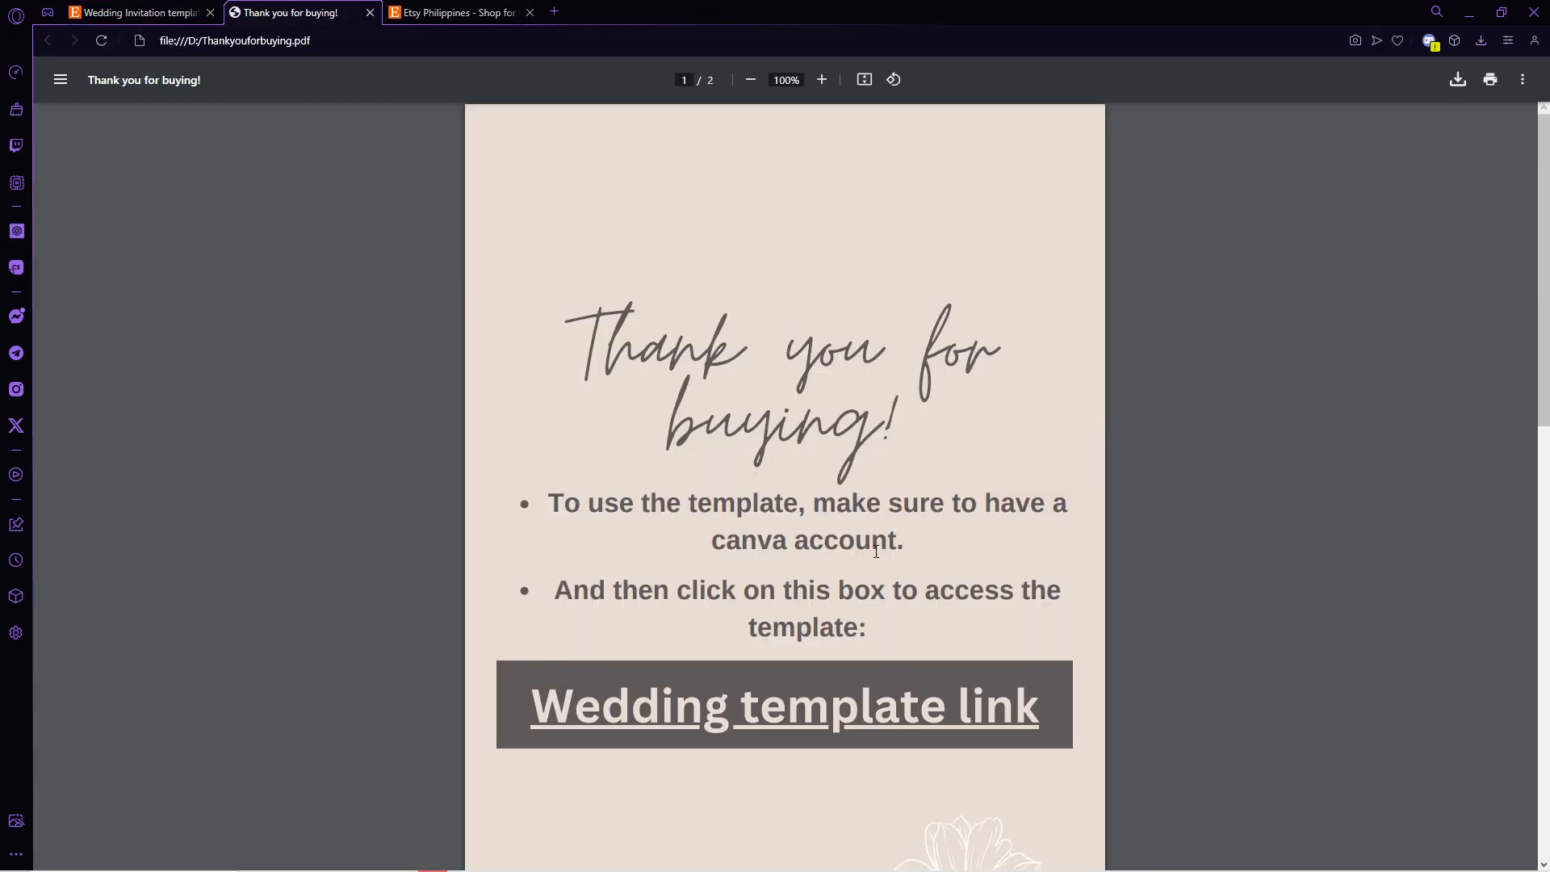
scroll(876, 551, "down", 1)
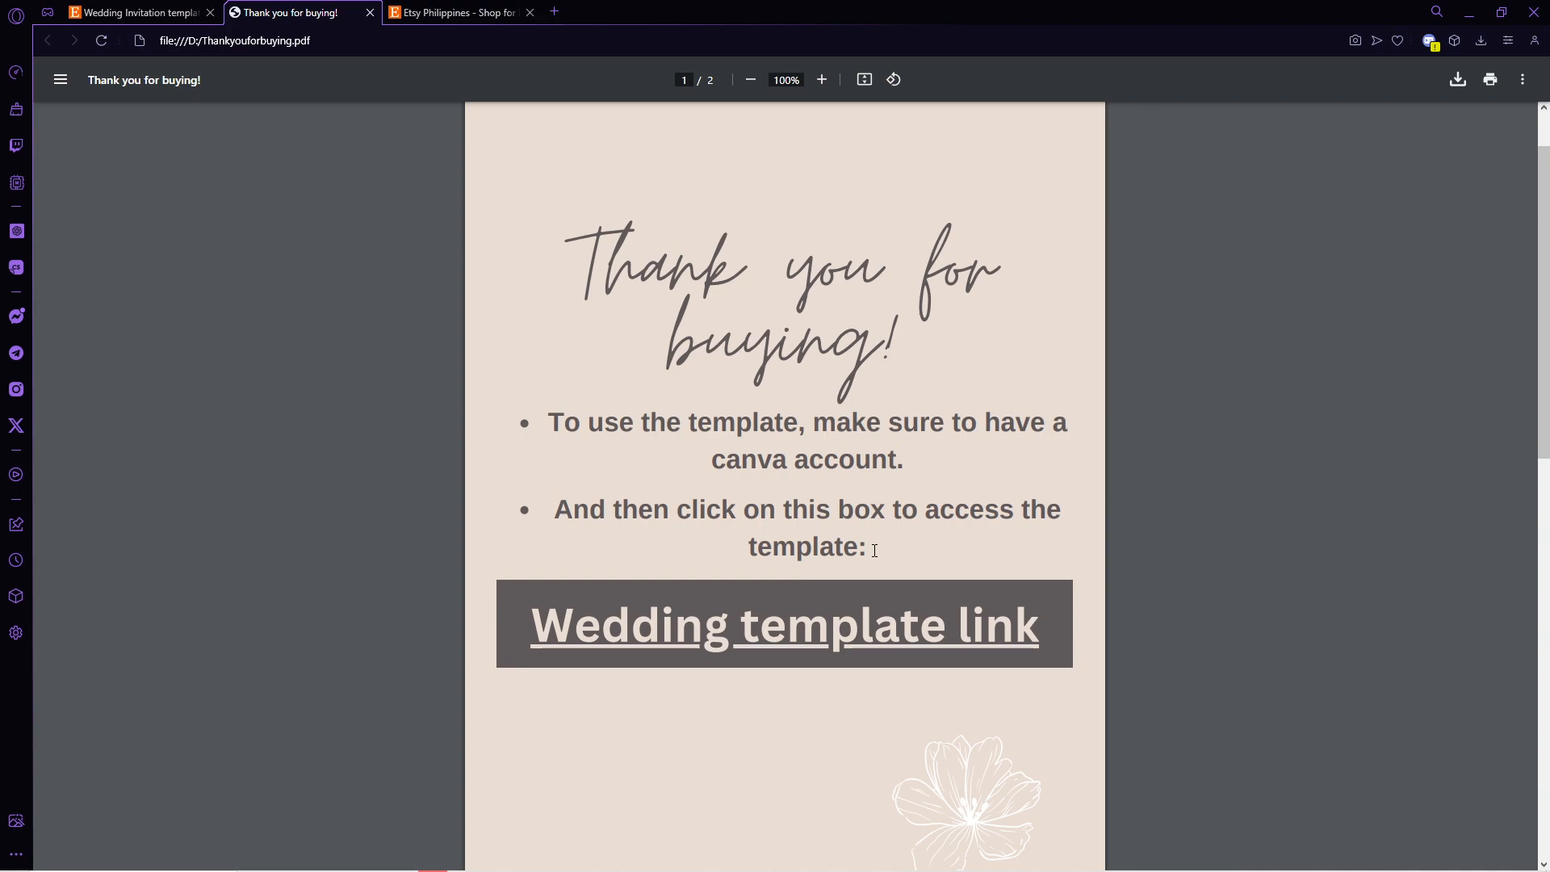
left_click(849, 634)
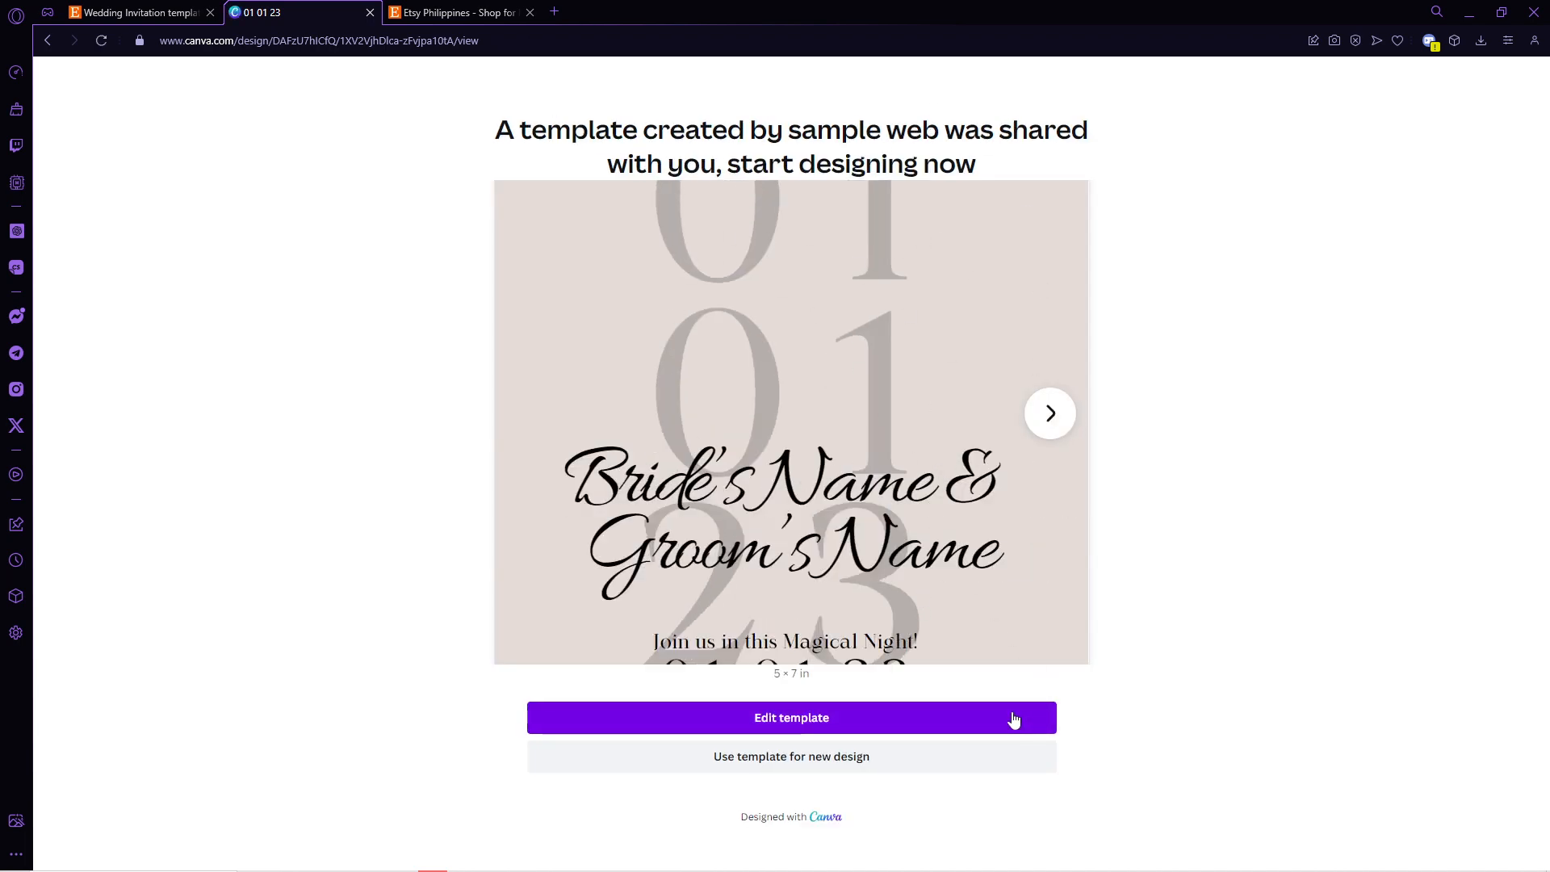
left_click(836, 724)
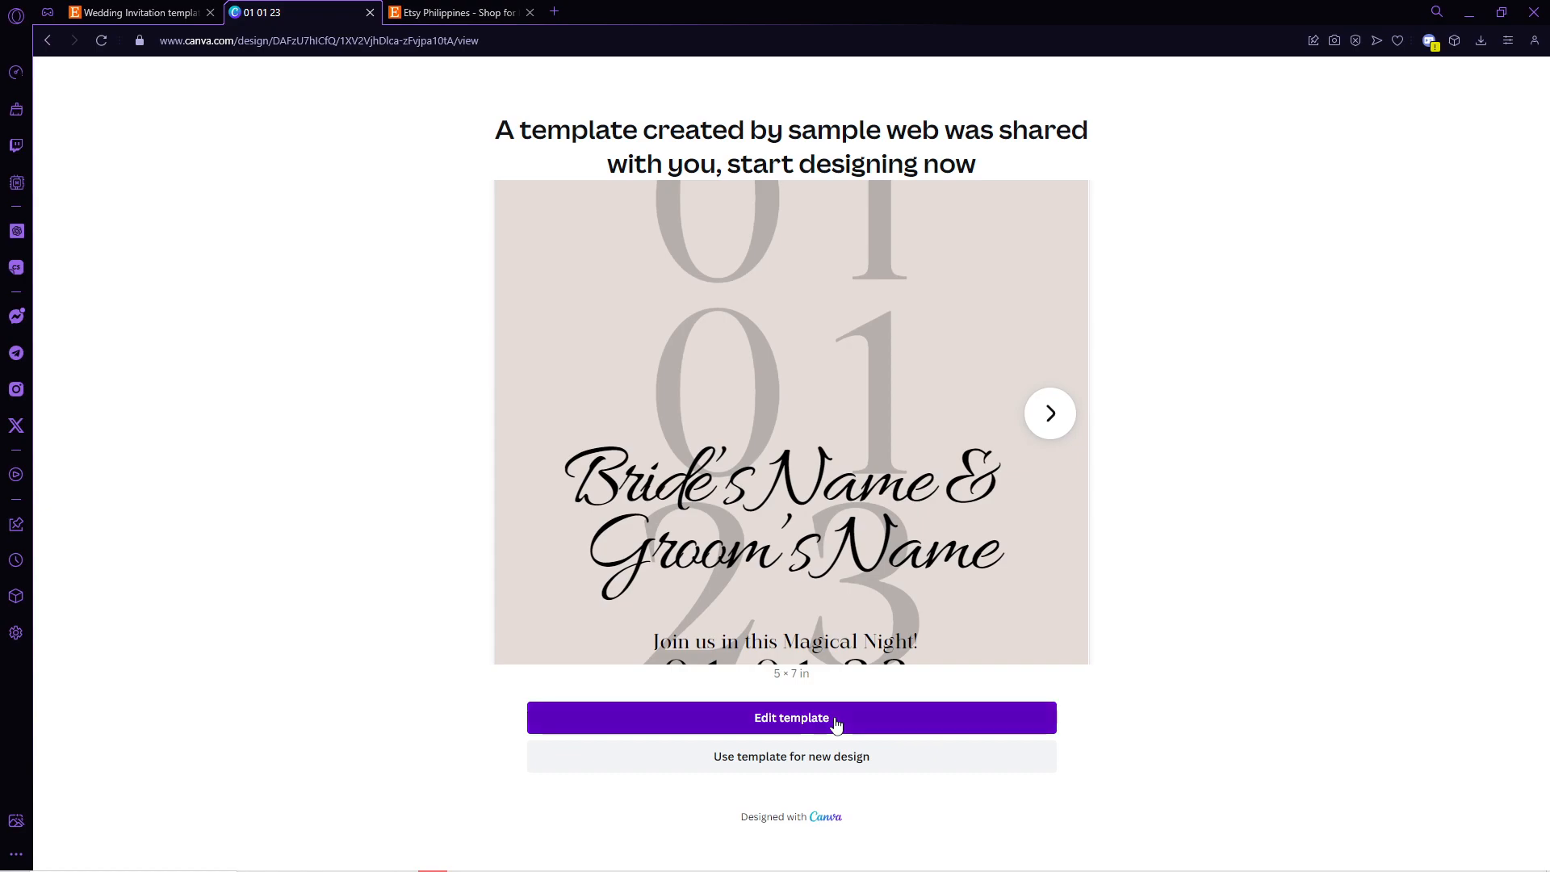